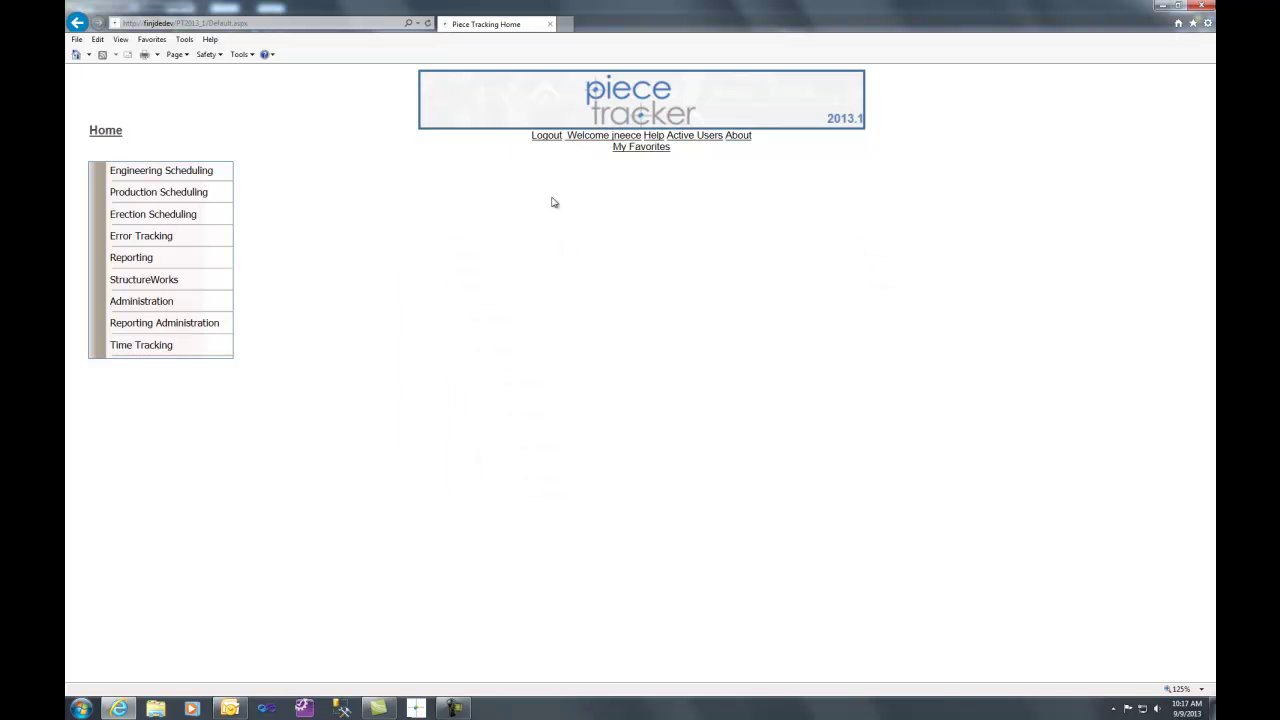
Open the User Settings dialog on the User tab from the Welcome username link.
left_click(555, 137)
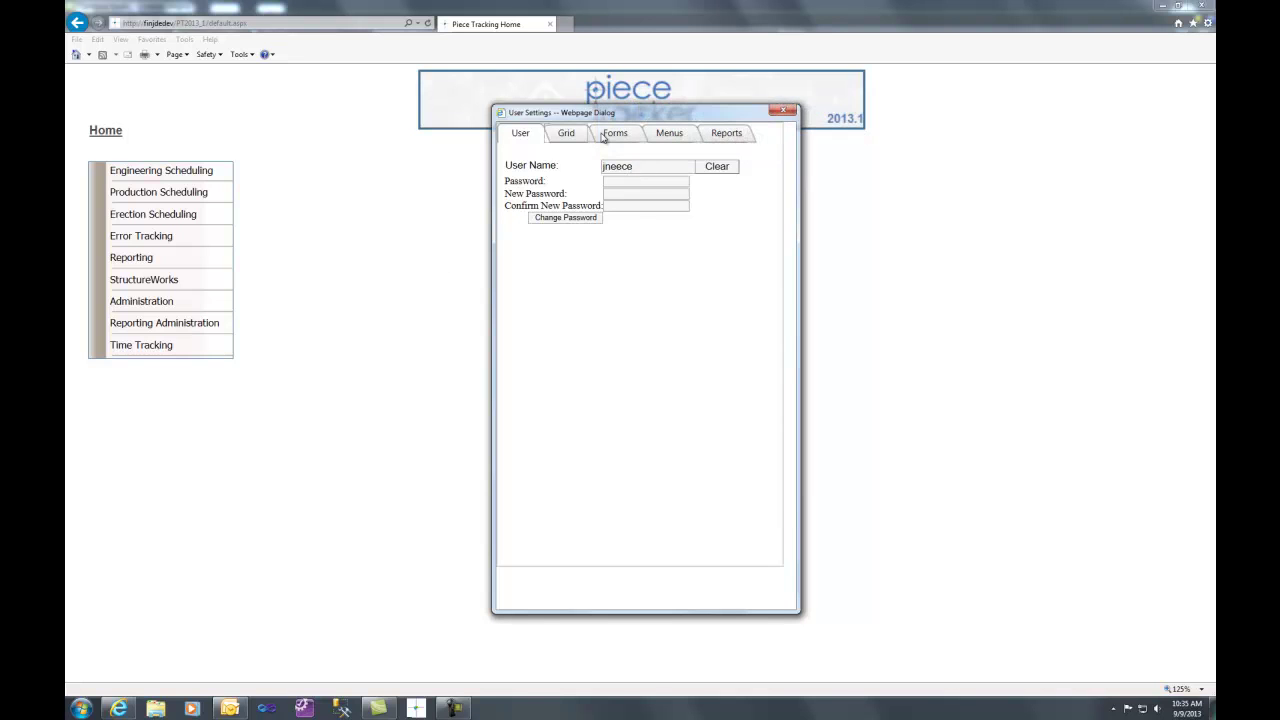
Enter the current password and the new password twice, then submit the password change.
left_click(620, 181)
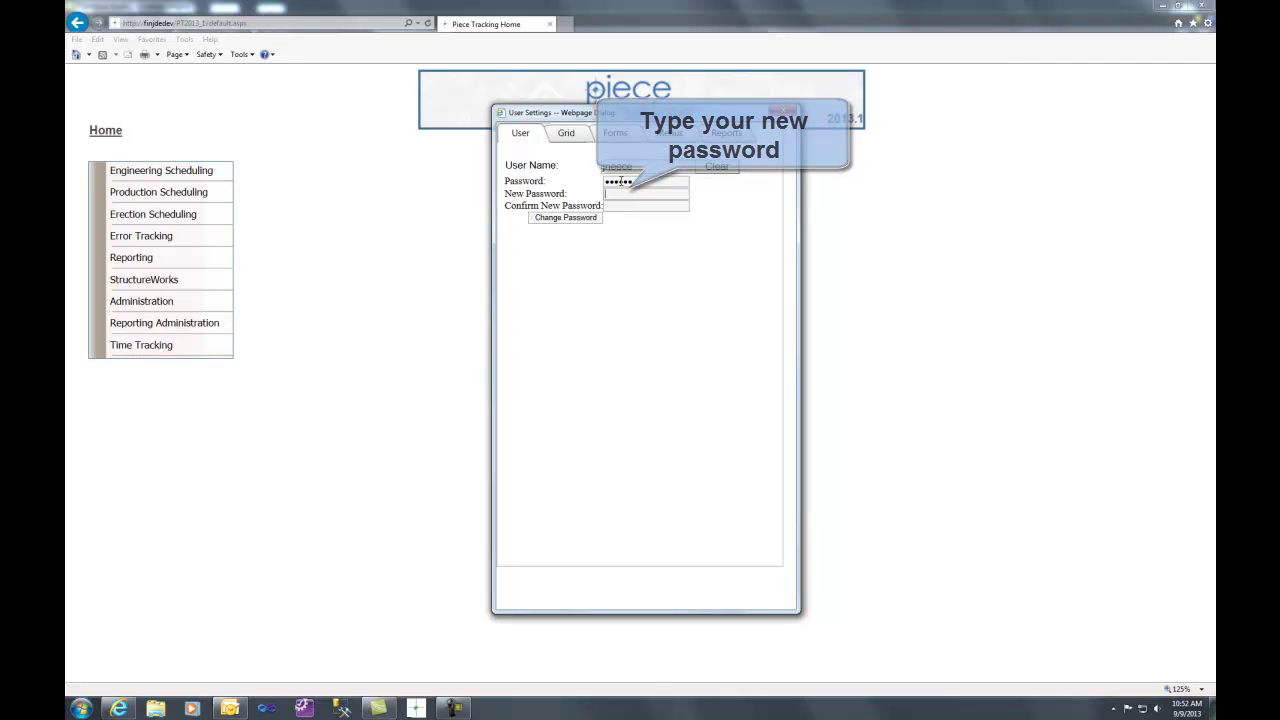
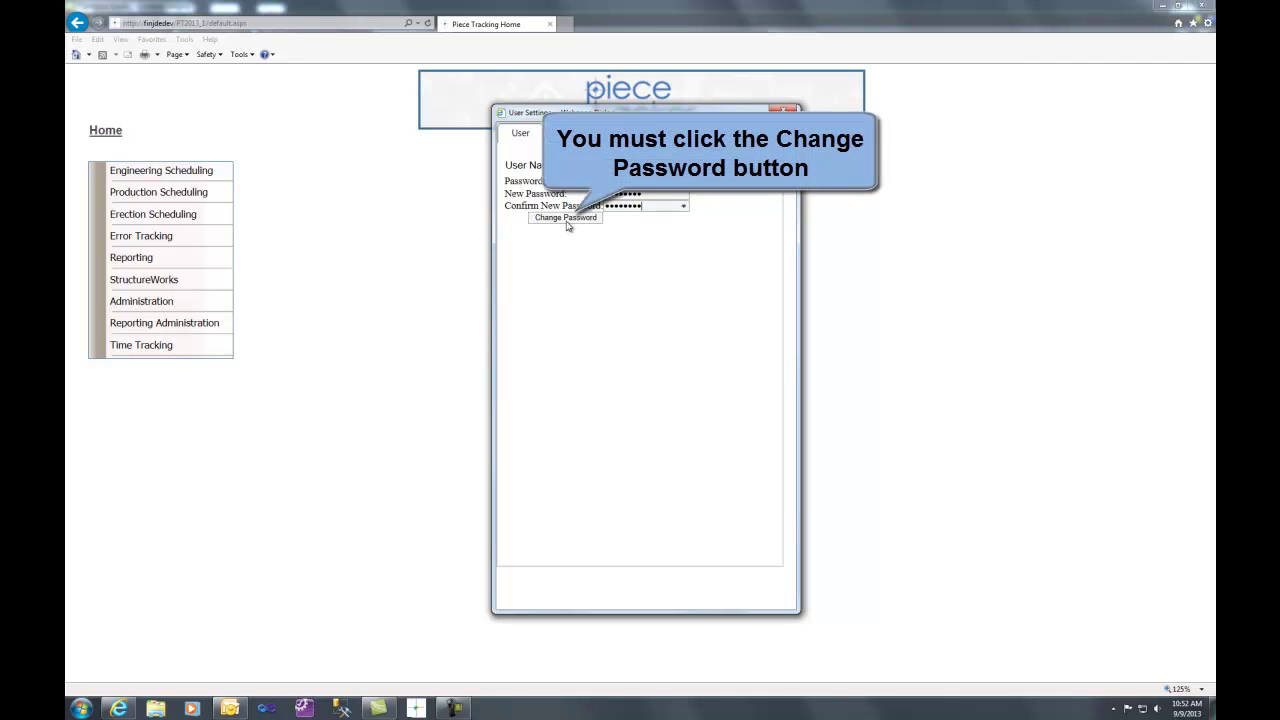
left_click(566, 218)
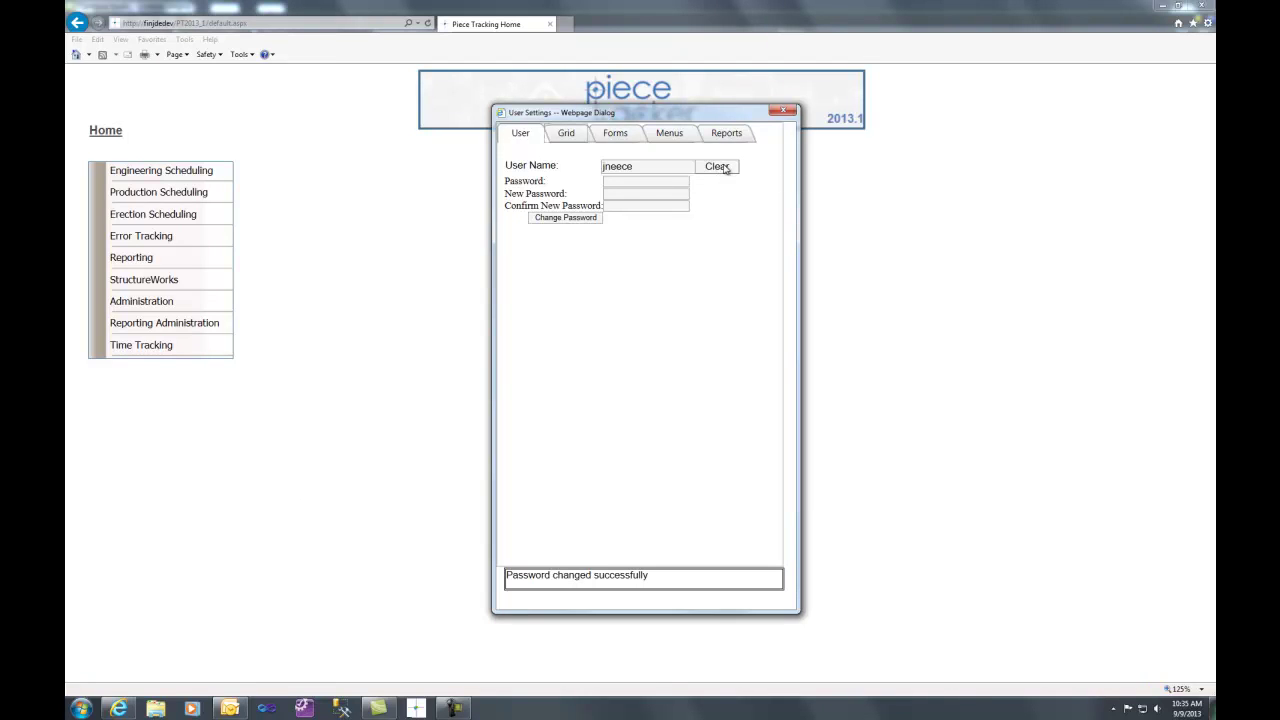
Clear the cached user settings, review Grid preferences (100 records per page, In Place editing), and close.
left_click(720, 167)
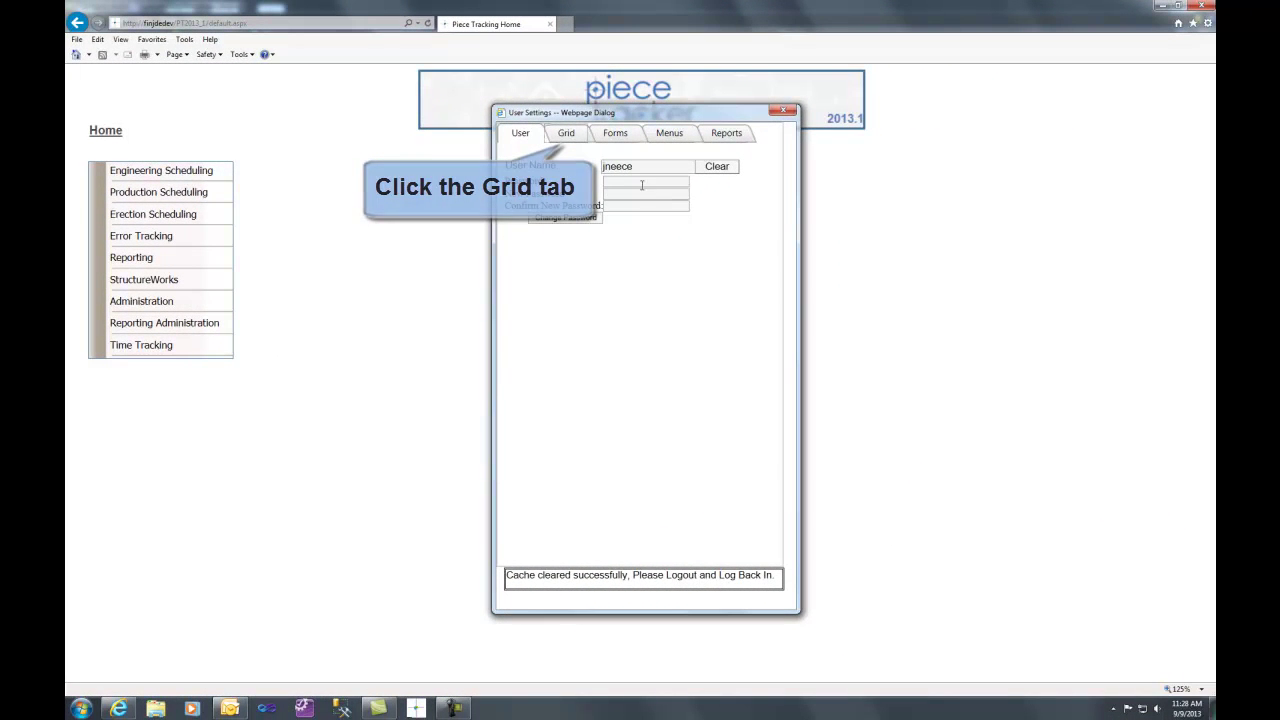
left_click(567, 144)
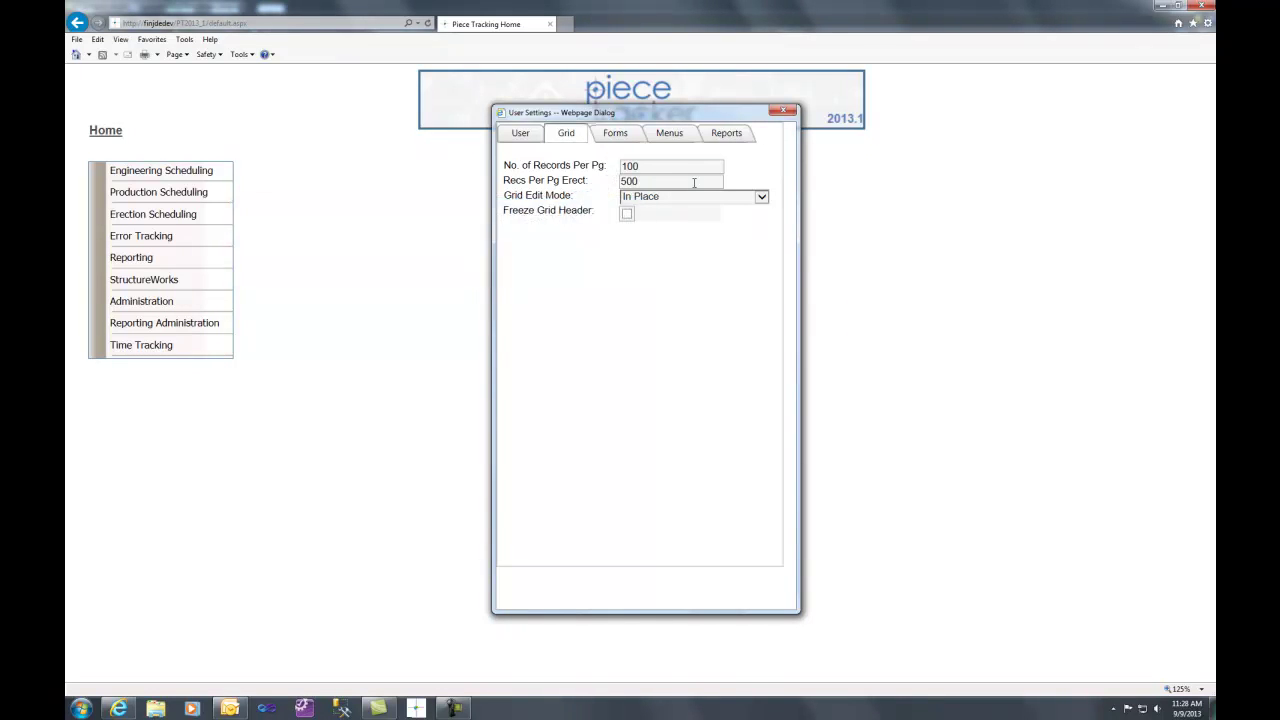
left_click(784, 112)
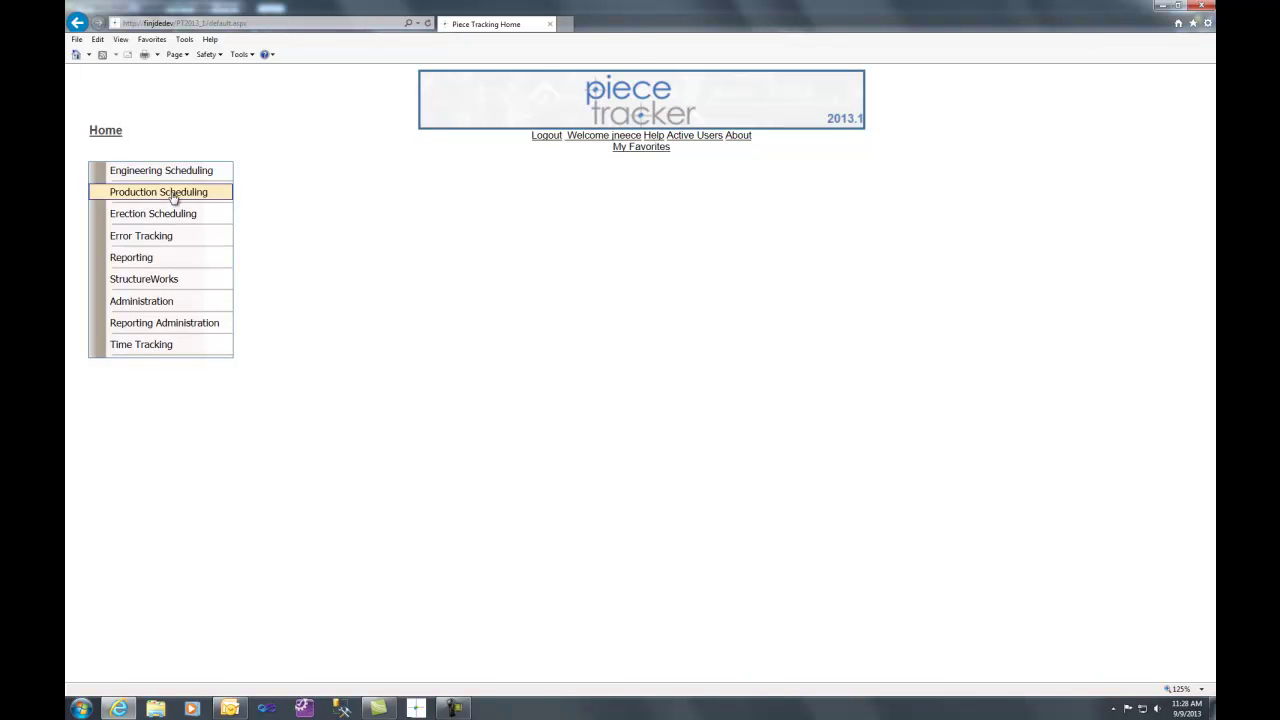
List the Address Book's 339 Site records, then bring up the Grid tab of User Settings.
left_click(158, 413)
left_click(628, 178)
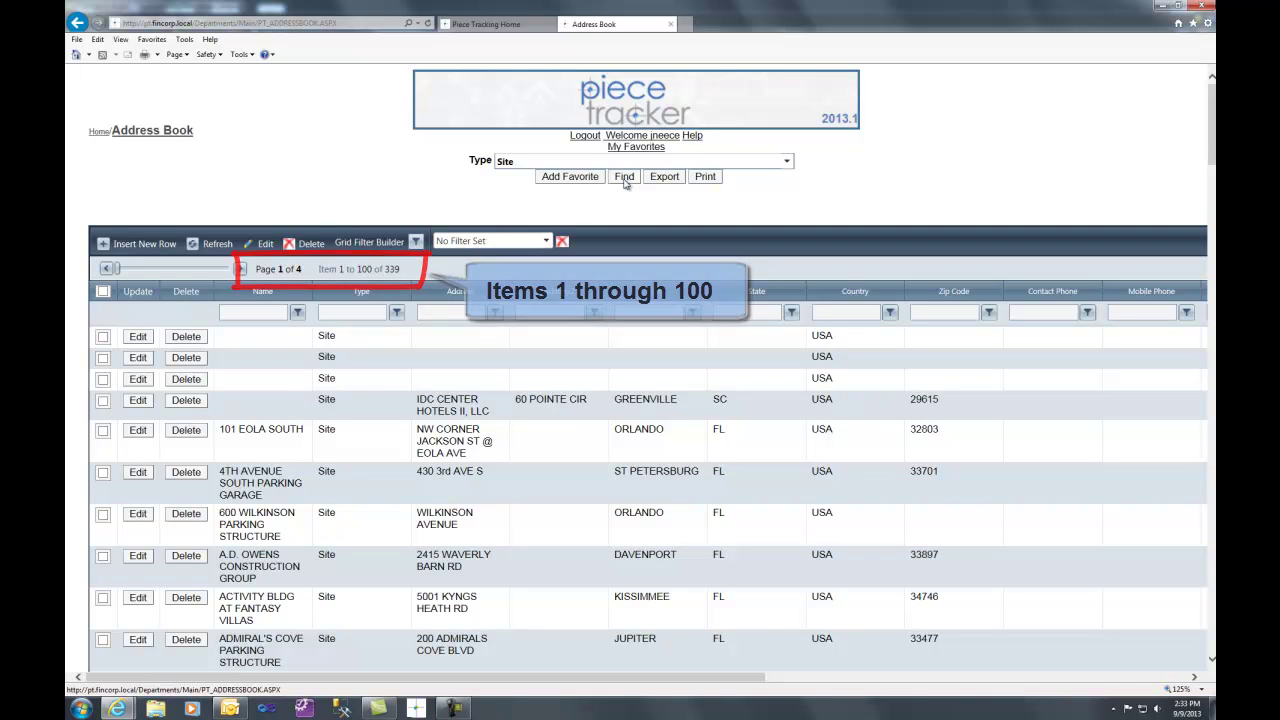
mouse_move(1211, 149)
left_mouse_down()
mouse_move(1196, 290)
mouse_move(1211, 445)
left_mouse_up()
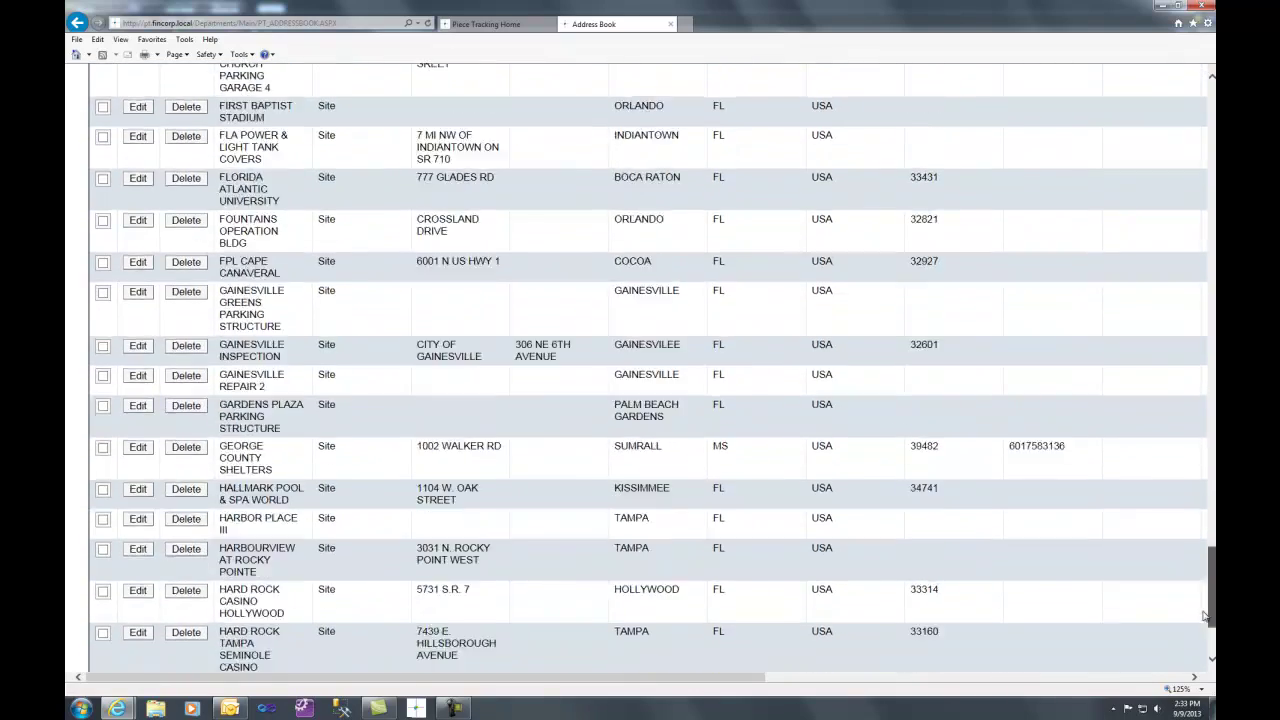
scroll(590, 116, "up", 8)
scroll(590, 116, "up", 8)
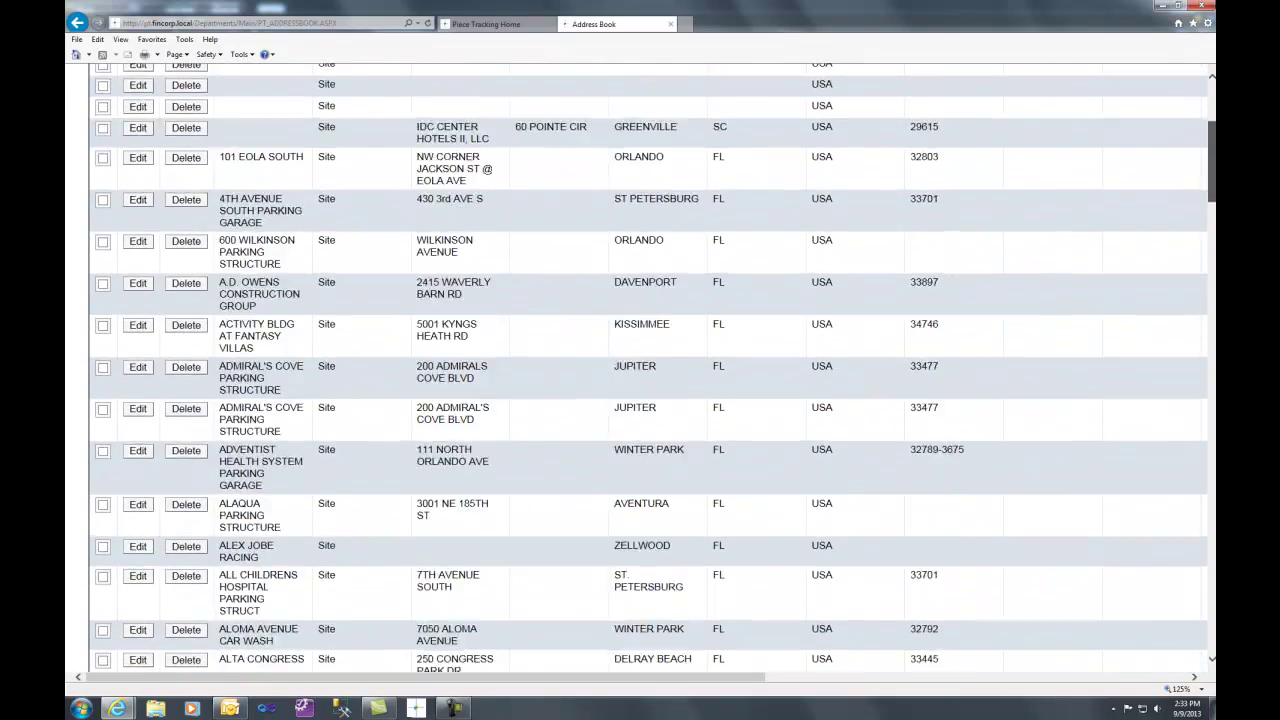
scroll(590, 116, "up", 6)
left_click(626, 135)
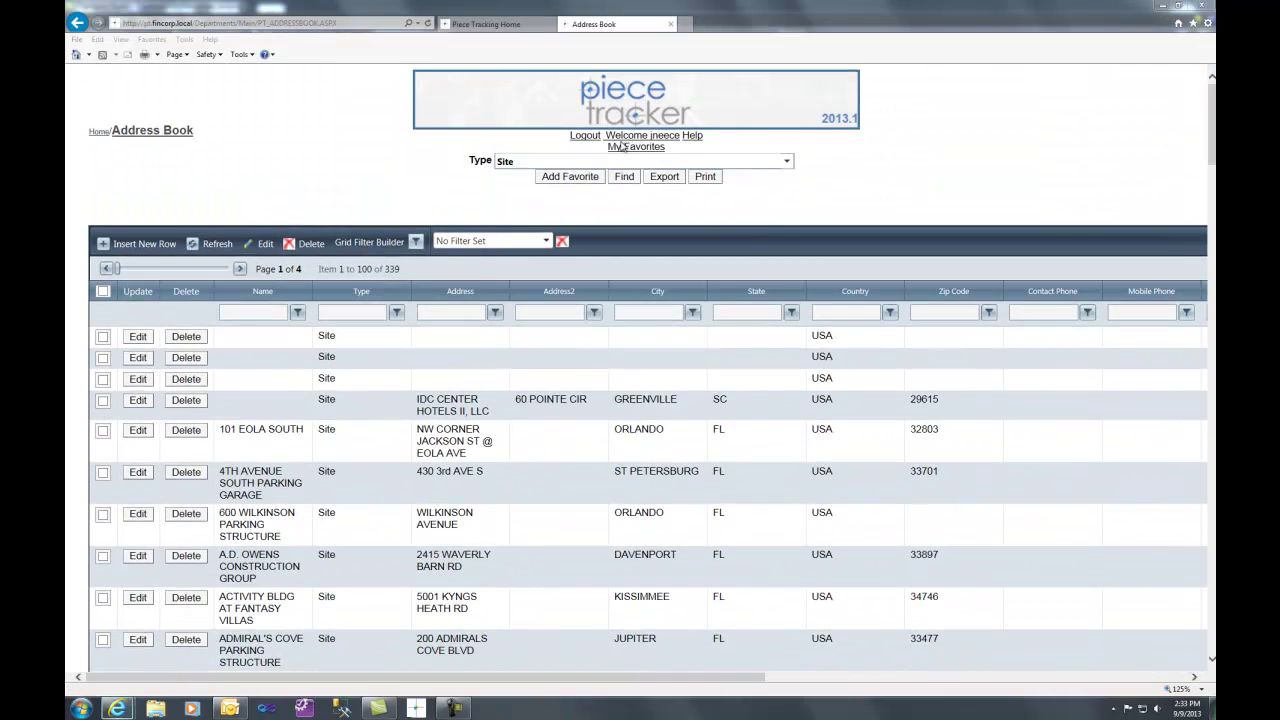
left_click(566, 135)
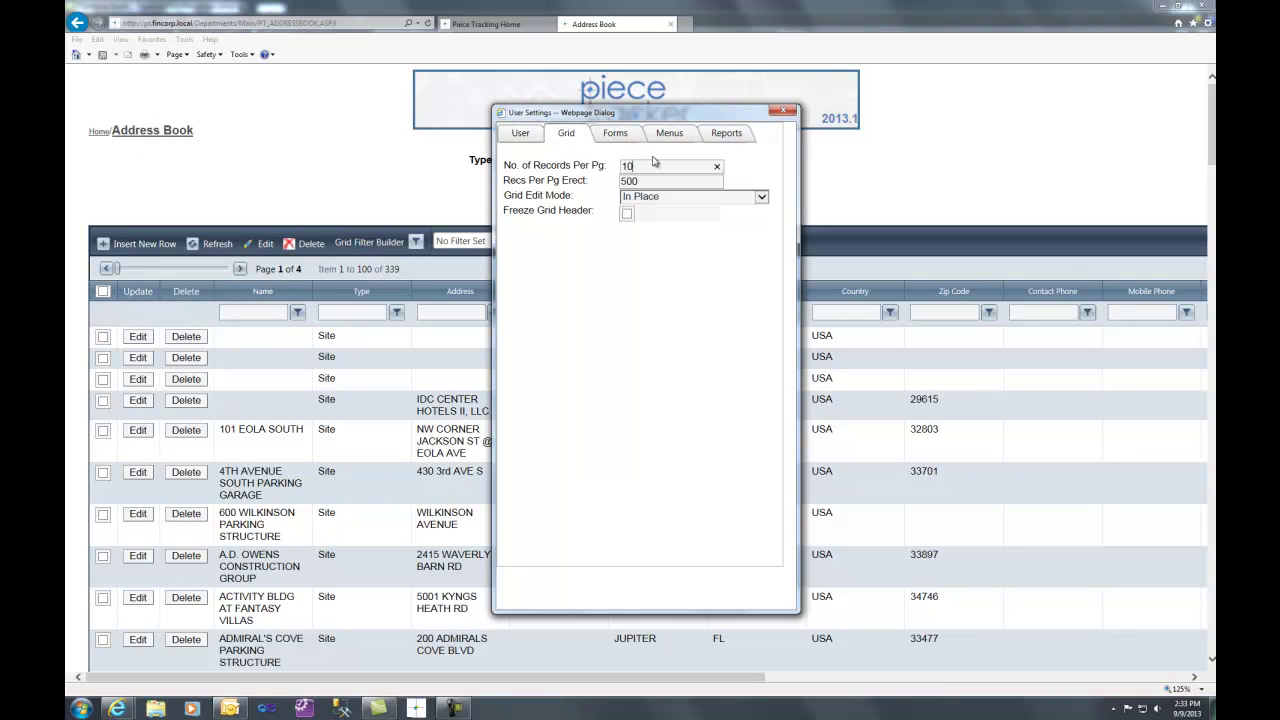
Save 10 records per page and reload the Address Book Site list to see it.
left_click(667, 246)
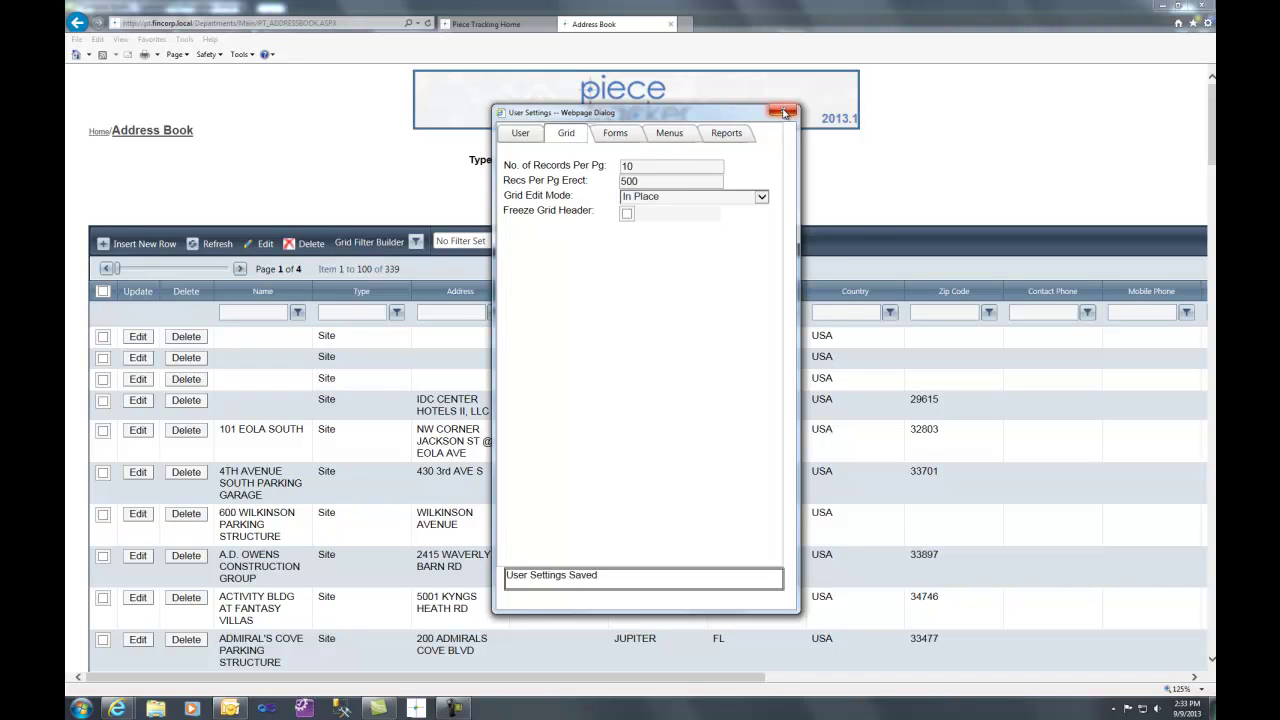
left_click(781, 112)
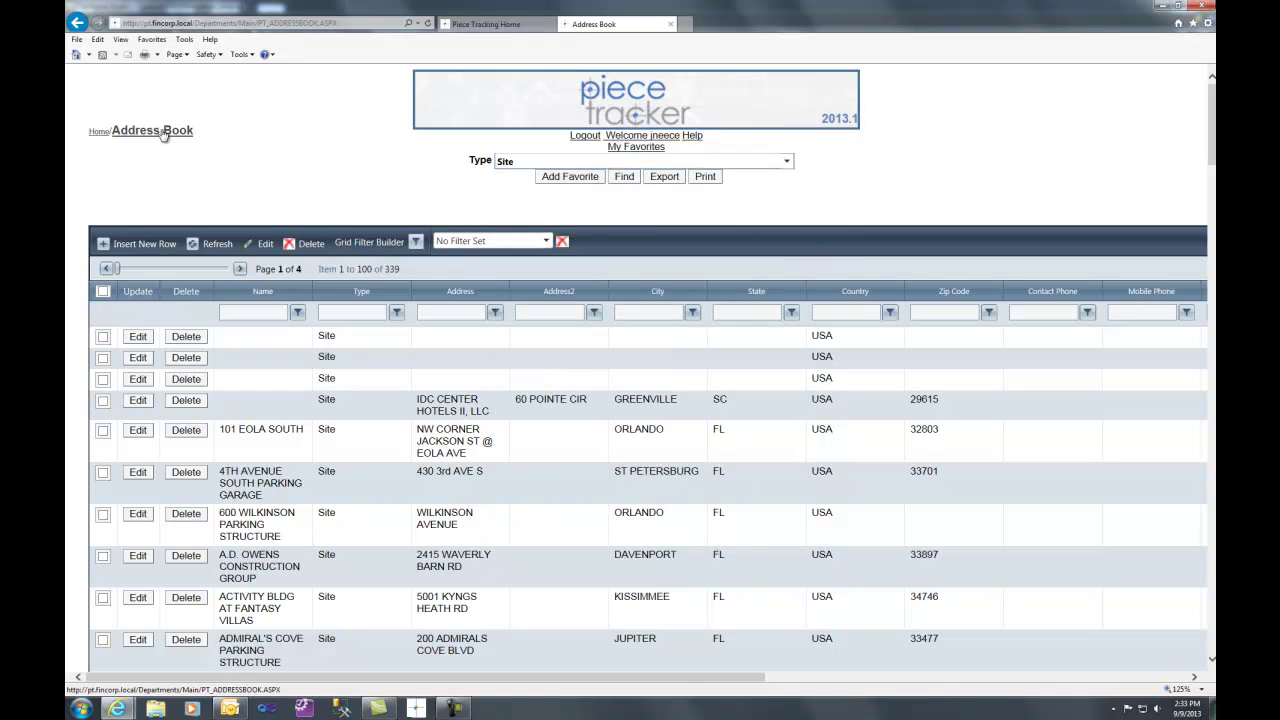
left_click(160, 133)
left_click(628, 179)
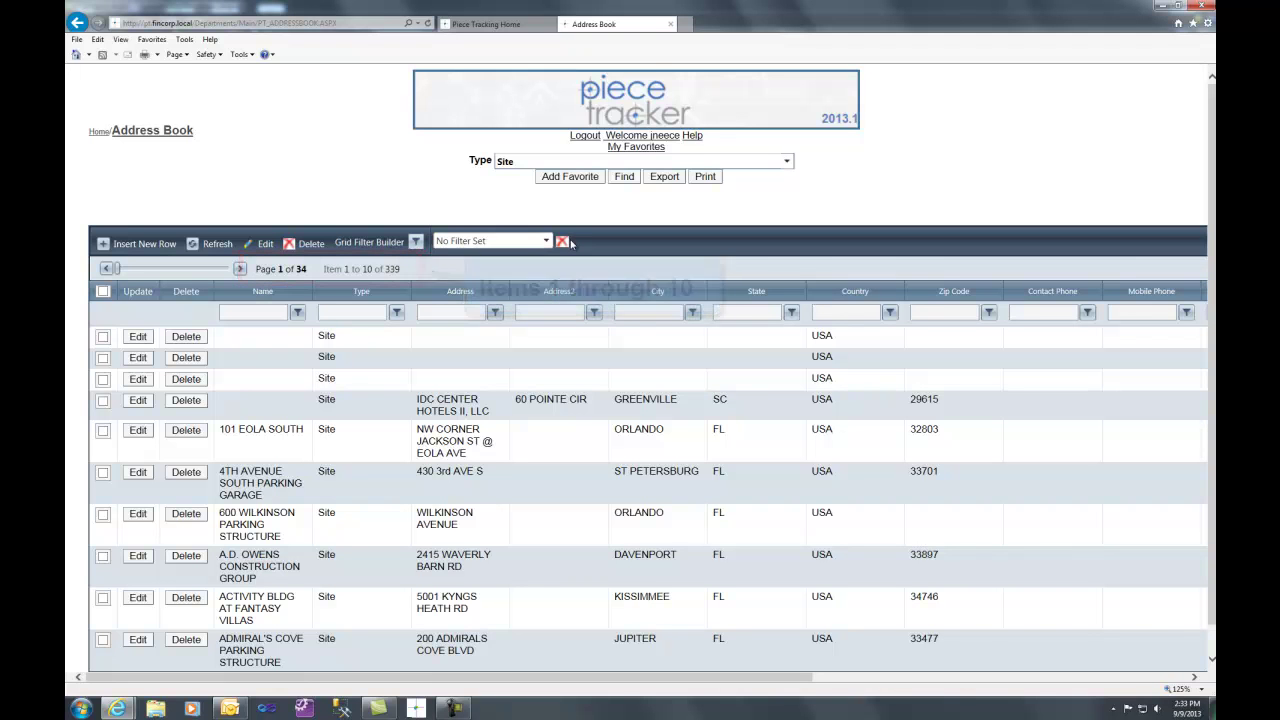
scroll(1192, 316, "down", 1)
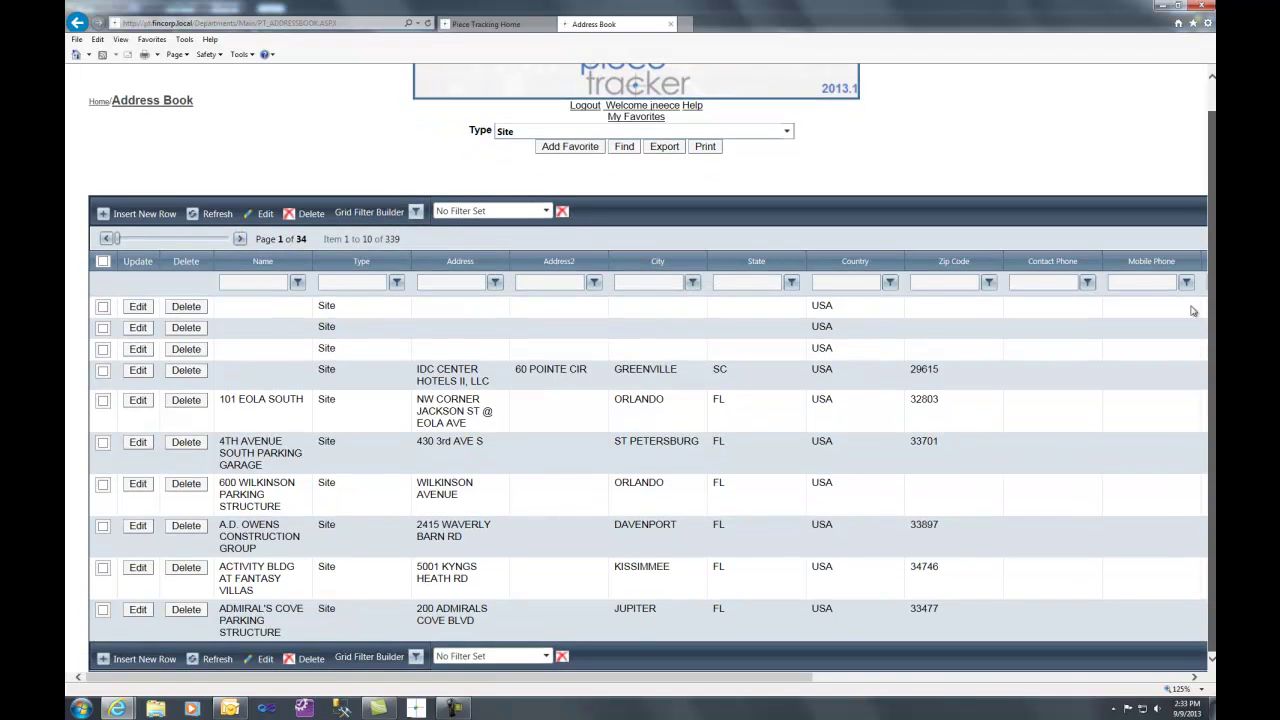
scroll(1196, 222, "up", 1)
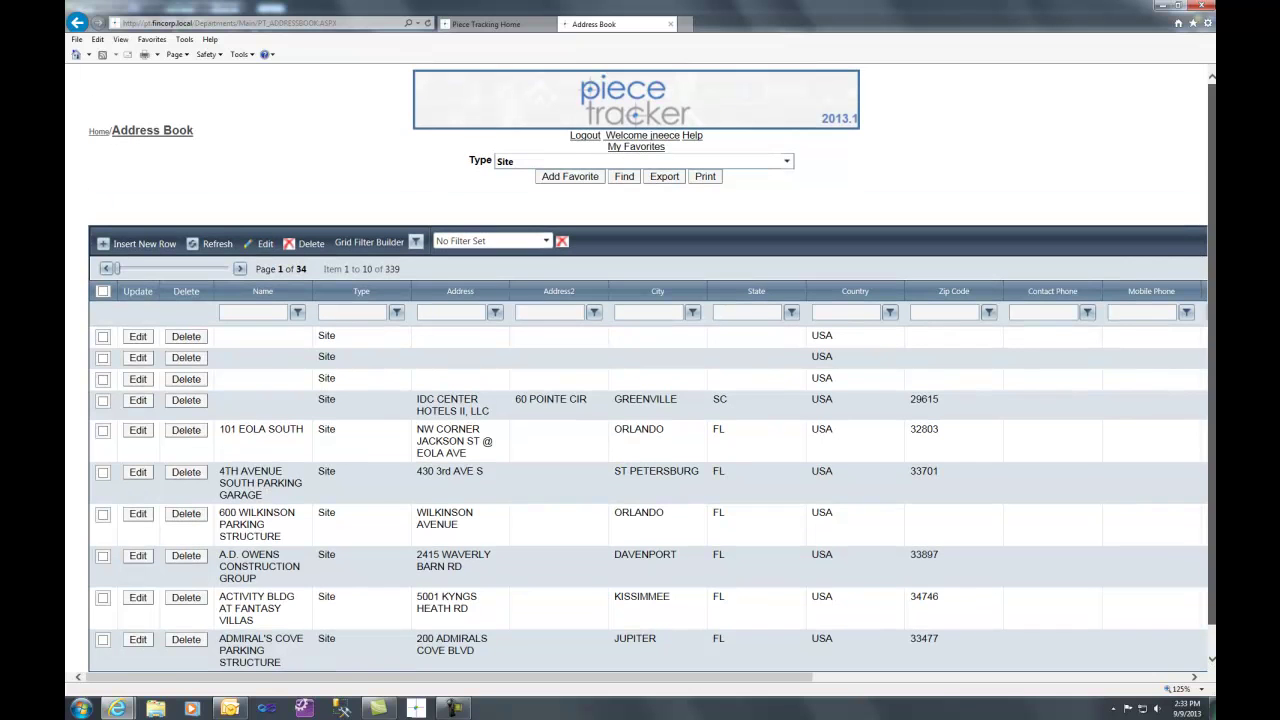
Change Grid records per page back to 100, save, and close User Settings.
left_click(629, 138)
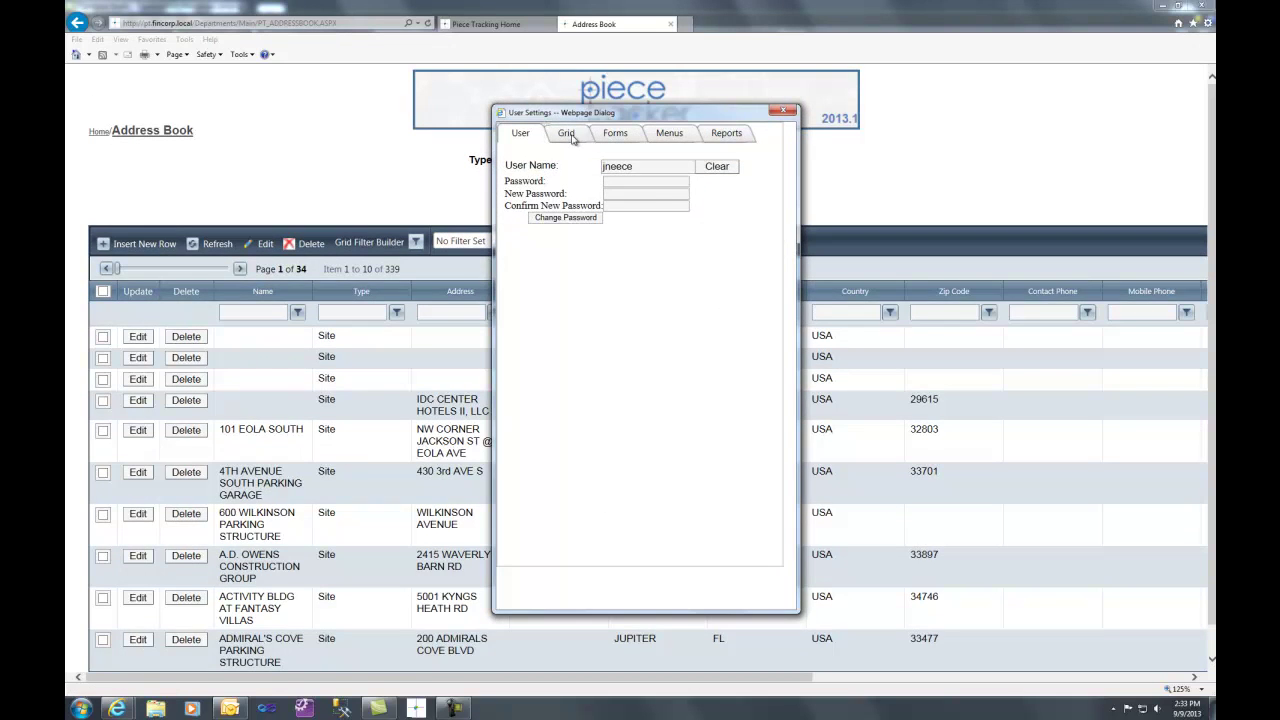
left_click(576, 138)
left_click(638, 168)
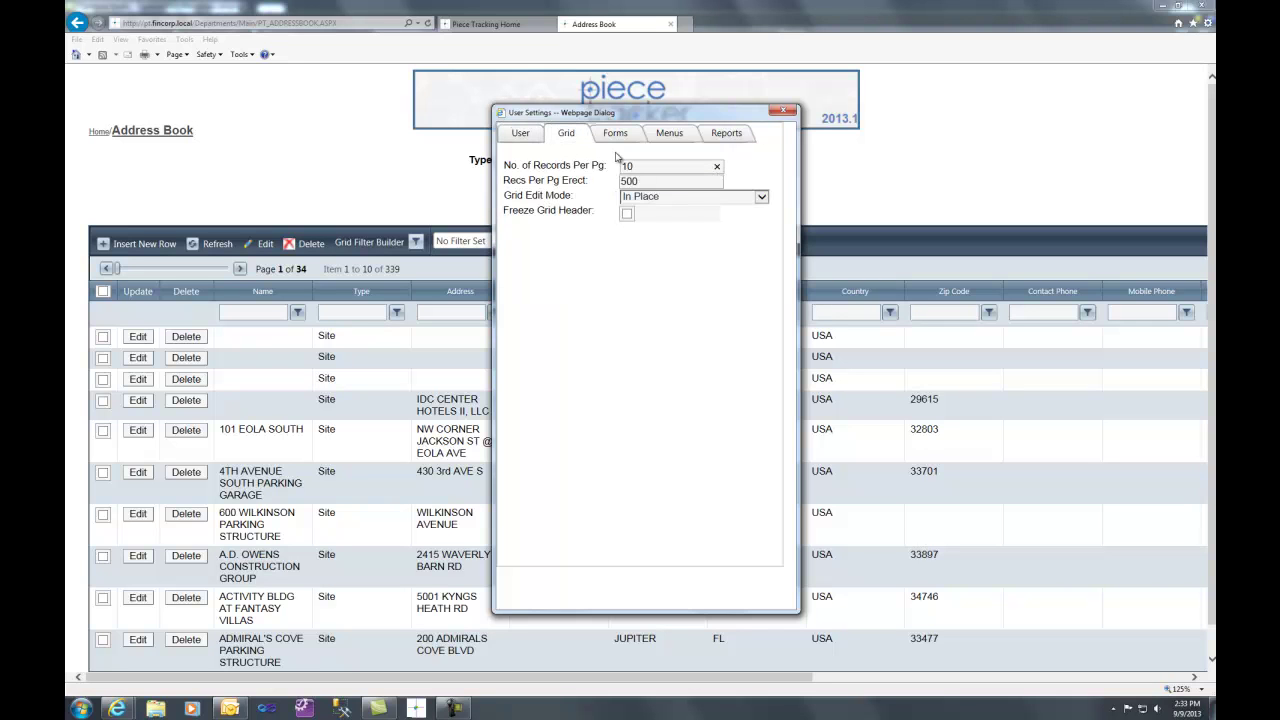
type("0")
left_click(685, 295)
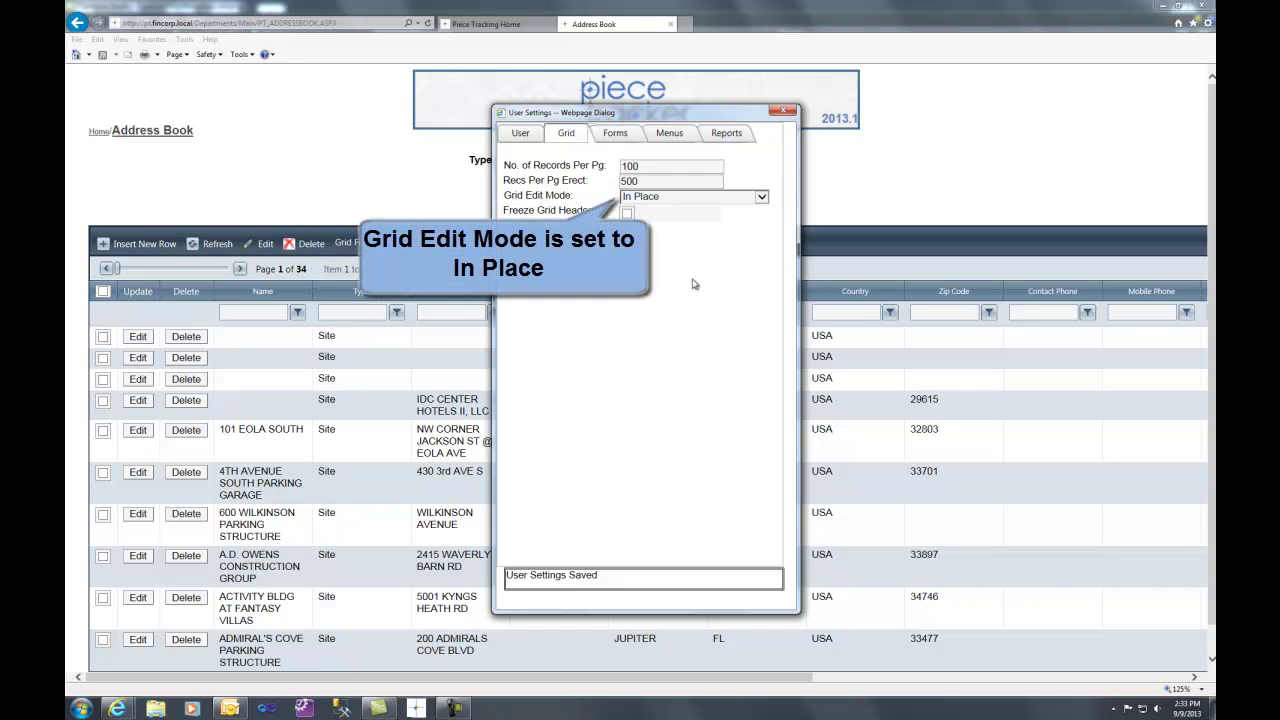
left_click(790, 112)
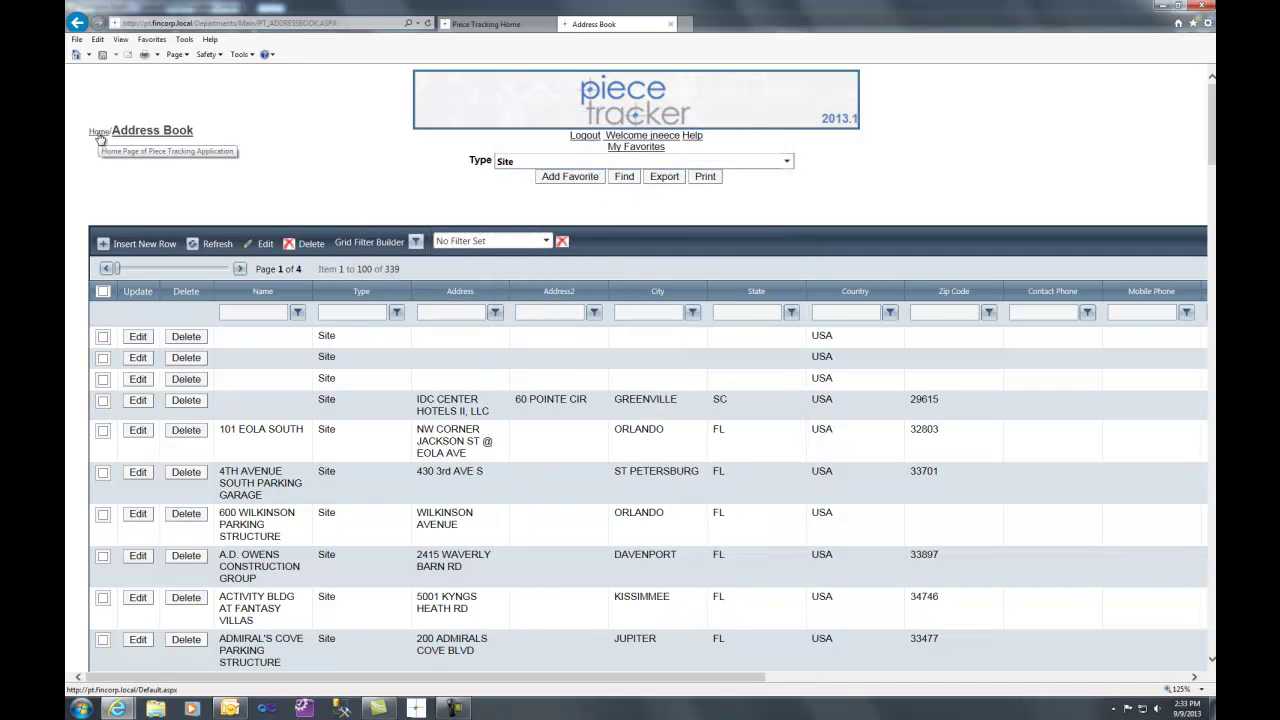
Load all records in Production Scheduling's Inventory list and put the first Bent Rebar row into editing.
left_click(99, 133)
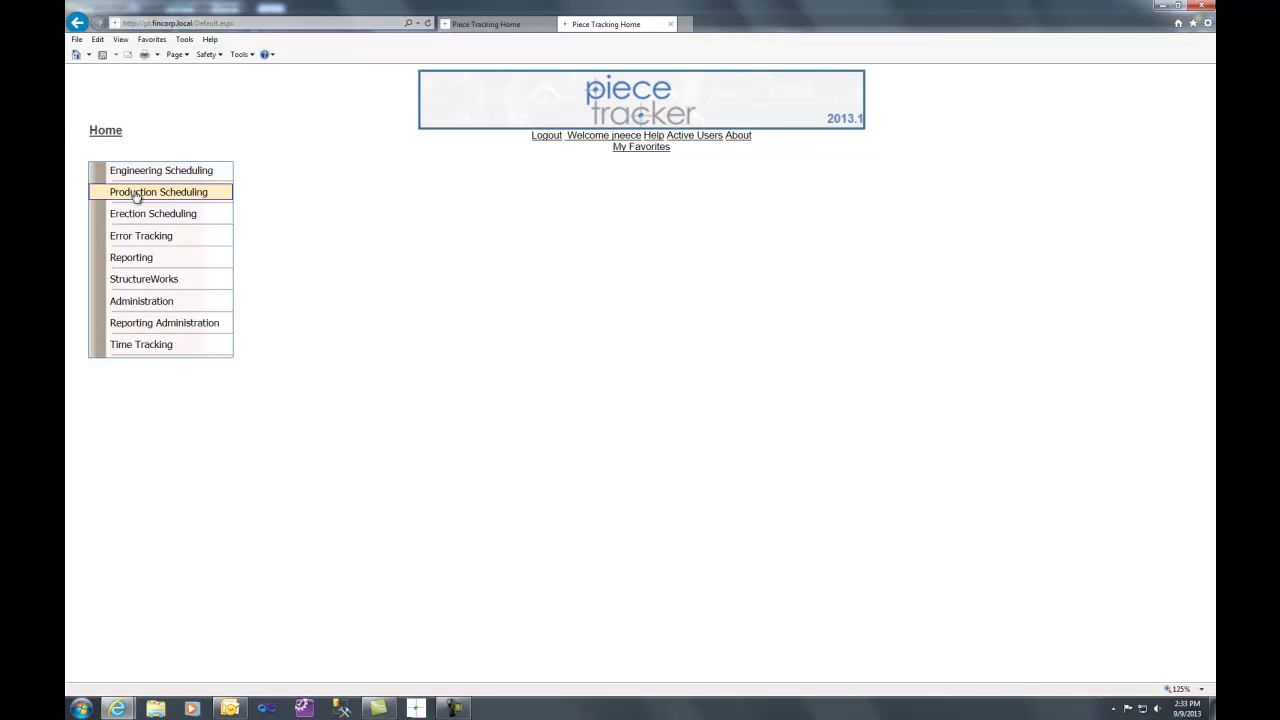
left_click(136, 194)
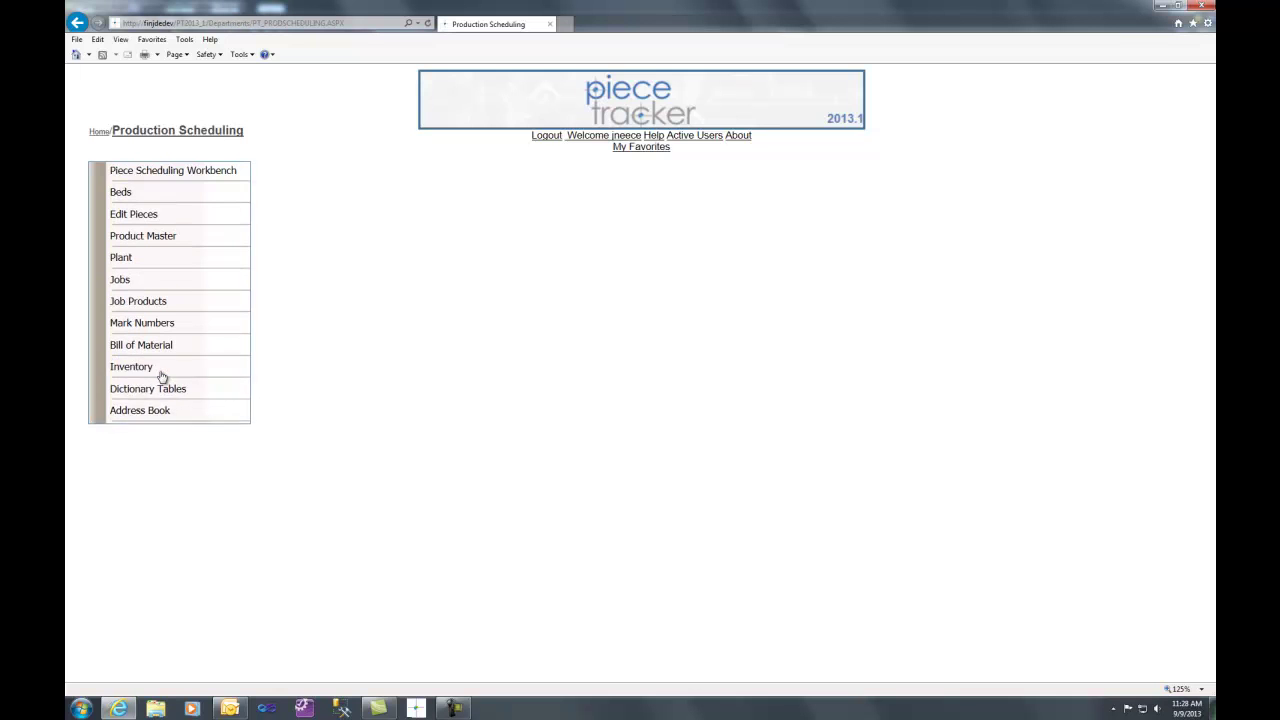
left_click(160, 370)
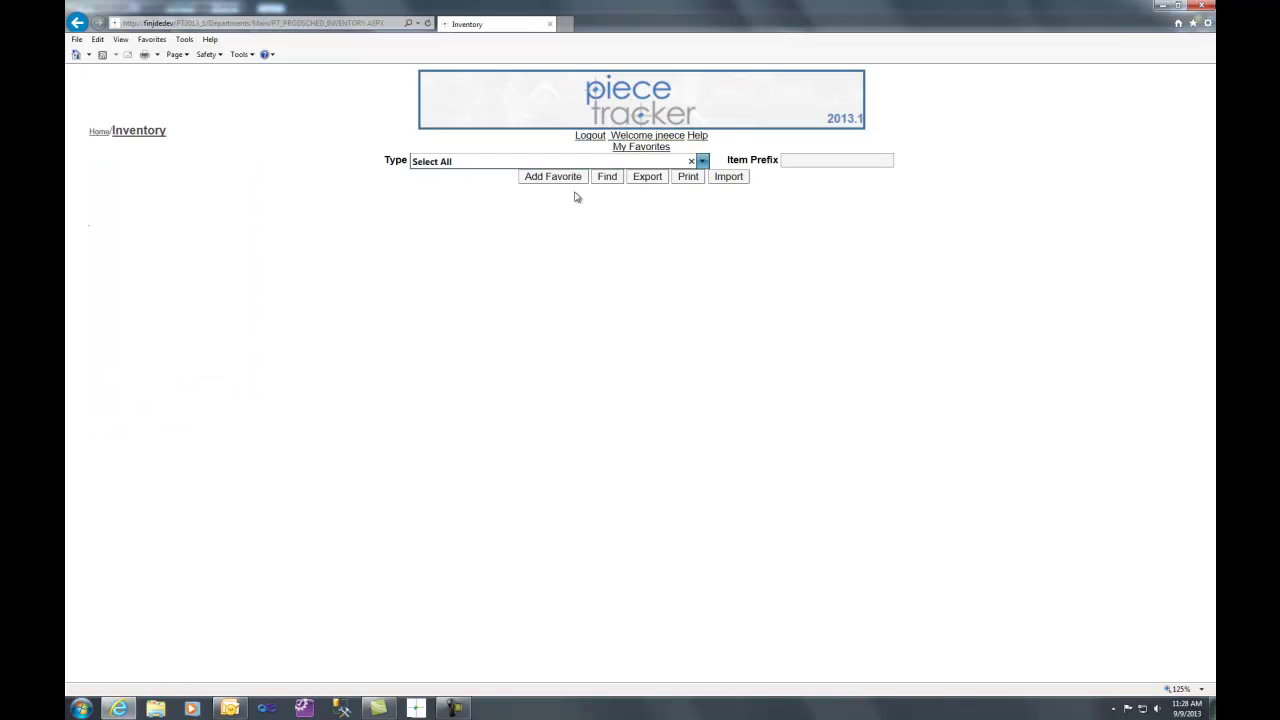
left_click(610, 180)
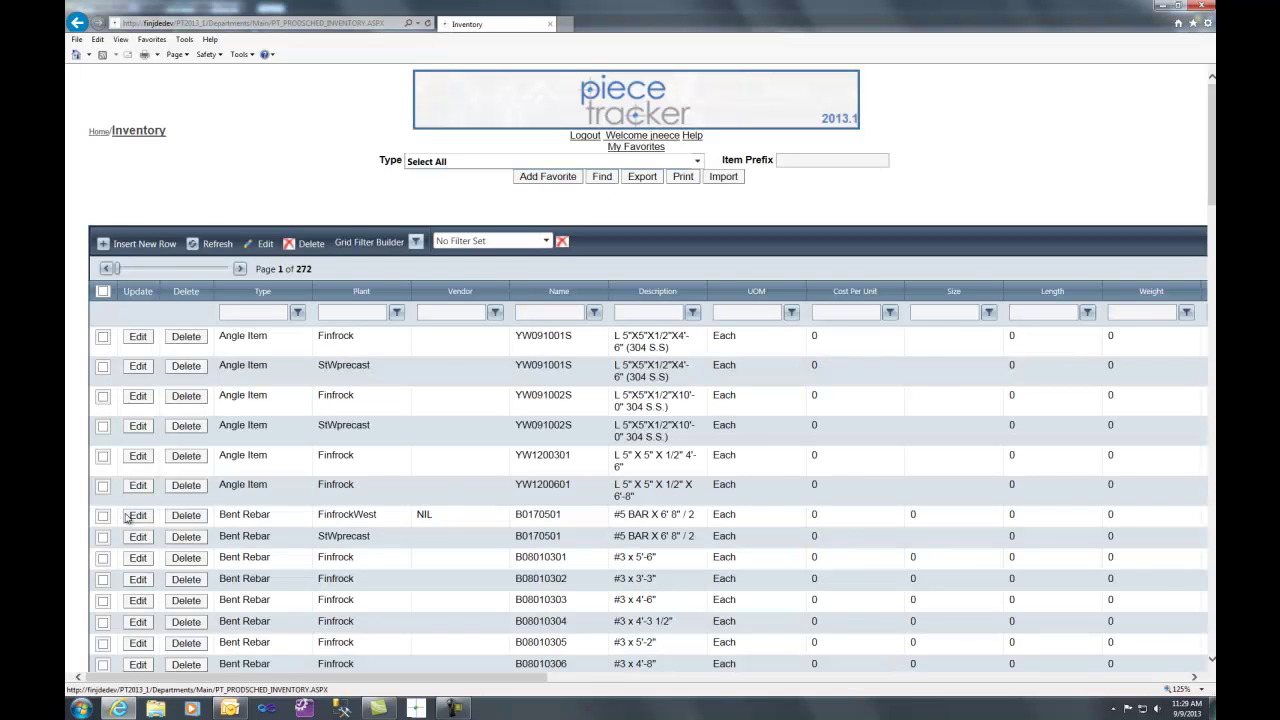
left_click(138, 515)
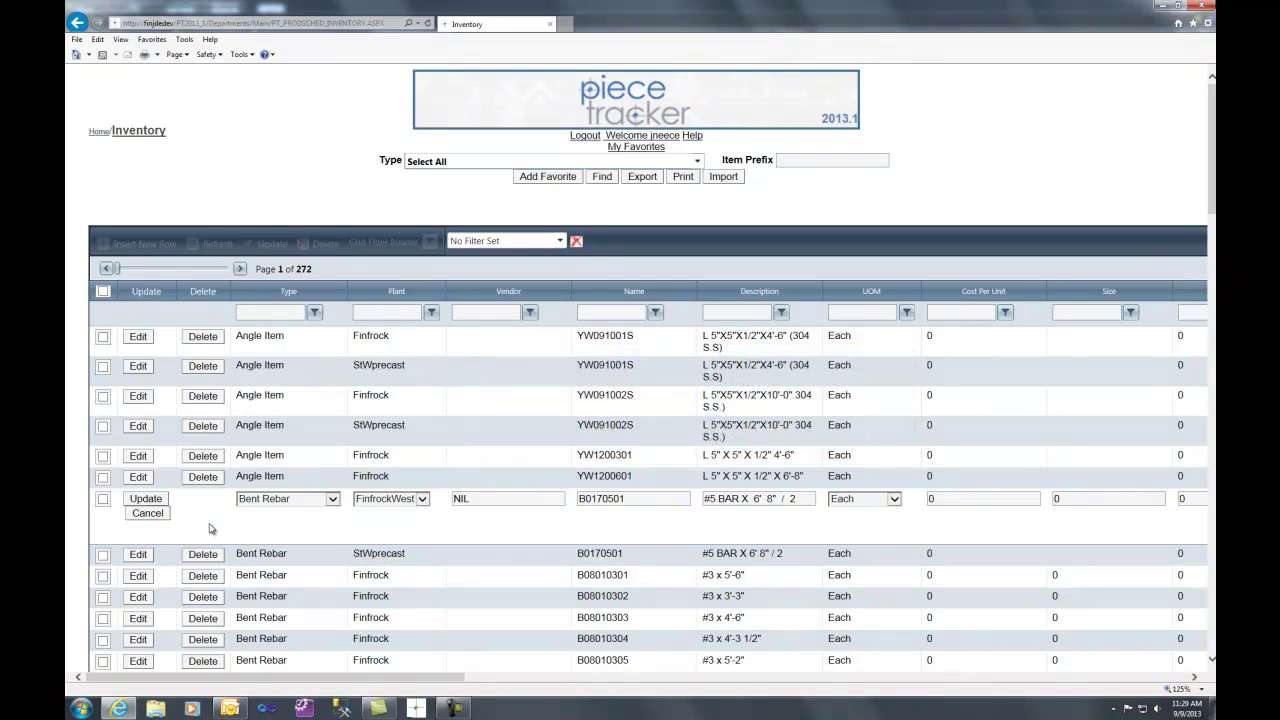
mouse_move(442, 678)
left_mouse_down()
mouse_move(512, 695)
mouse_move(724, 695)
mouse_move(437, 689)
left_mouse_up()
Set Grid Edit Mode to Pop Up in User Settings and close the dialog.
left_click(636, 141)
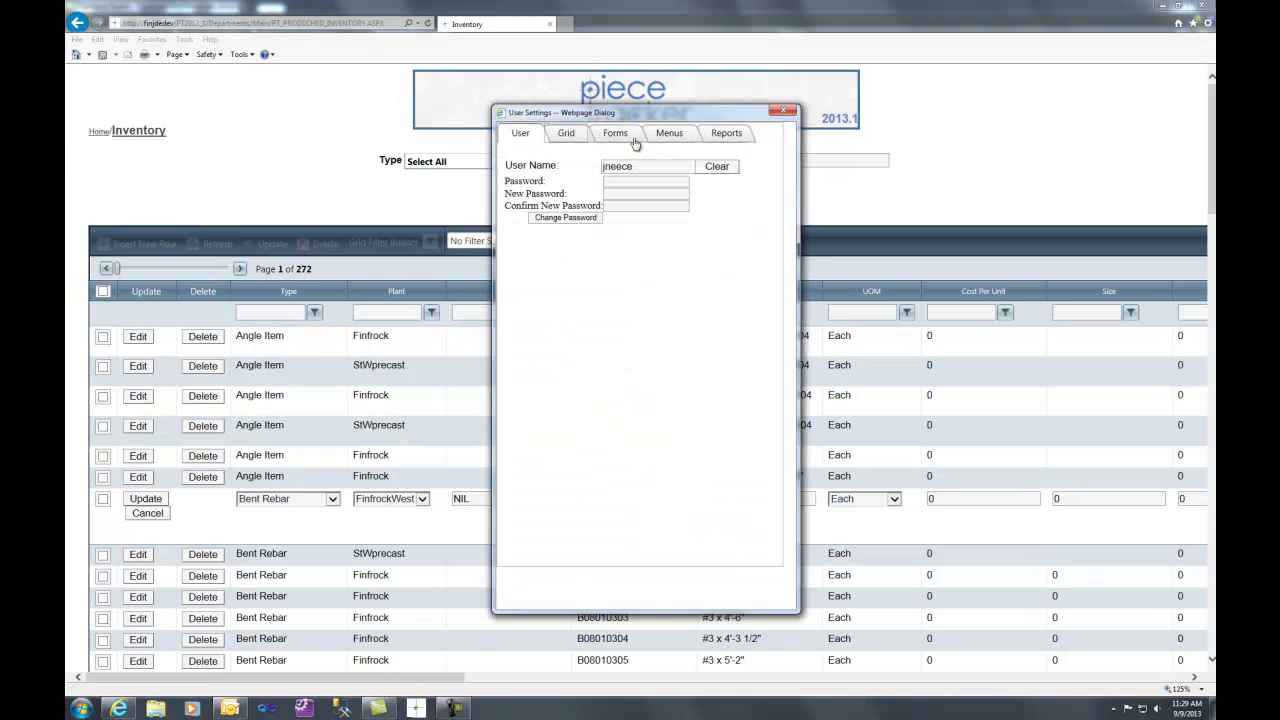
left_click(574, 142)
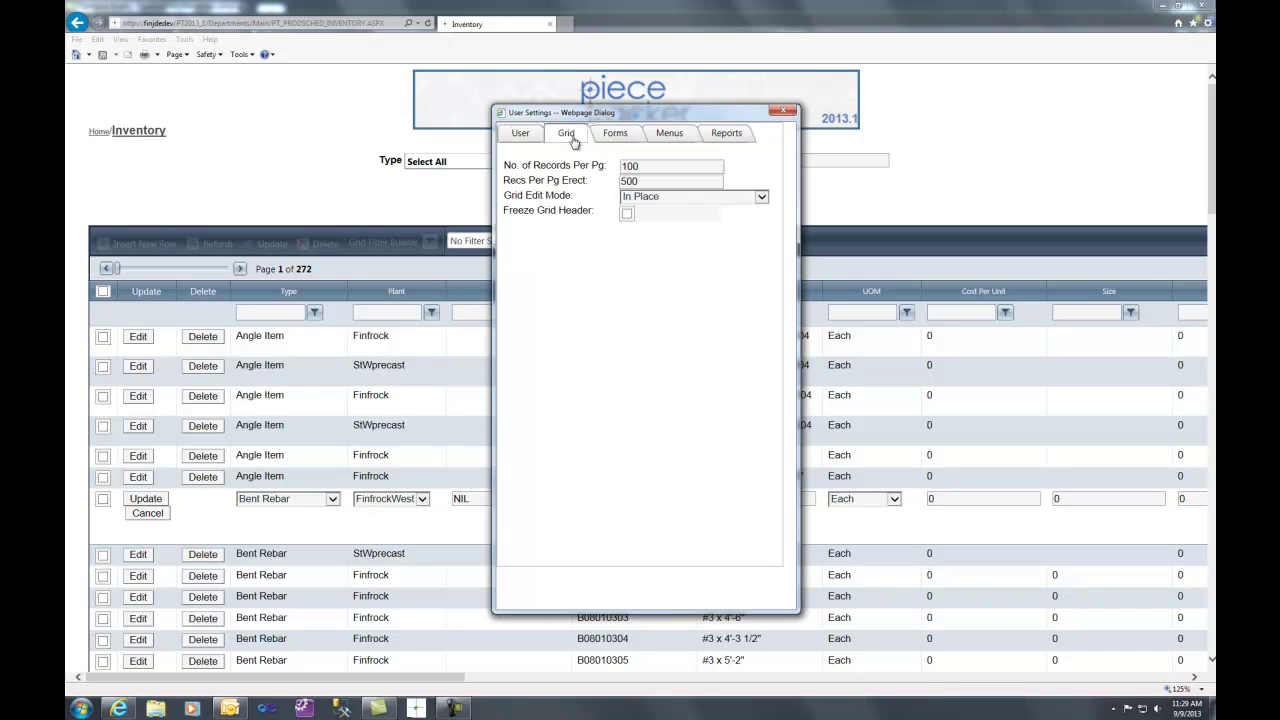
left_click(757, 198)
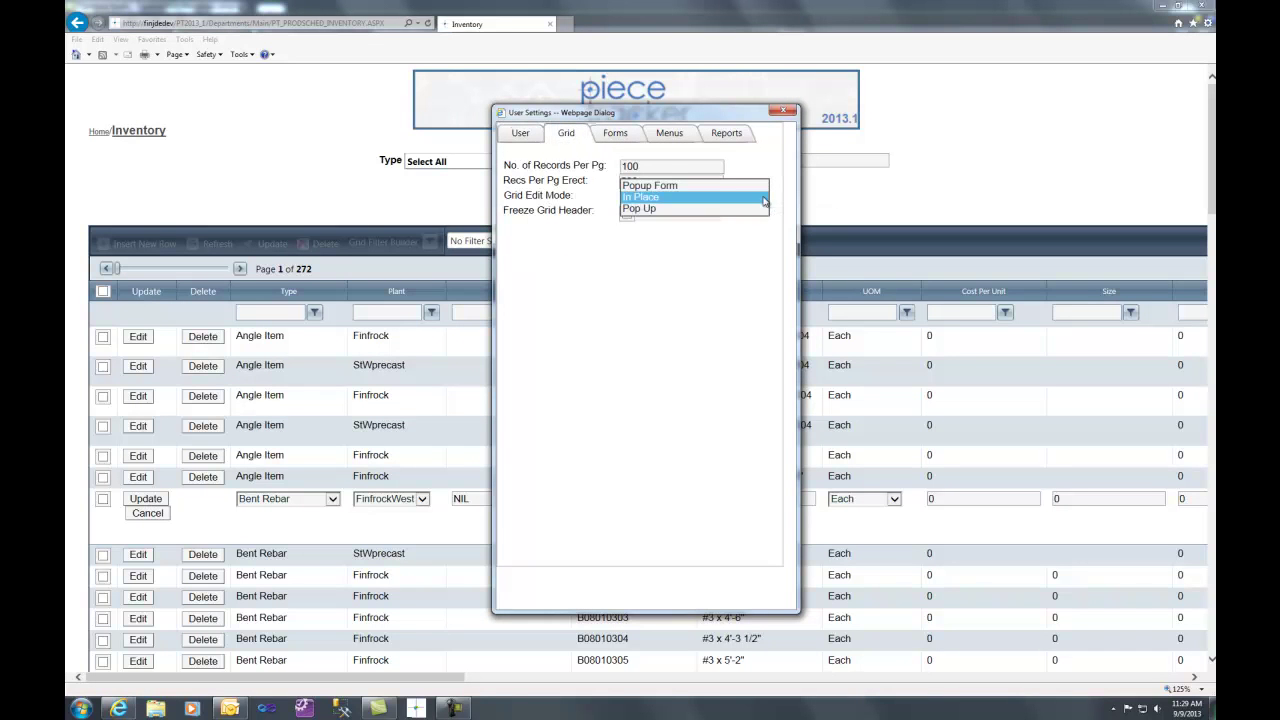
left_click(632, 209)
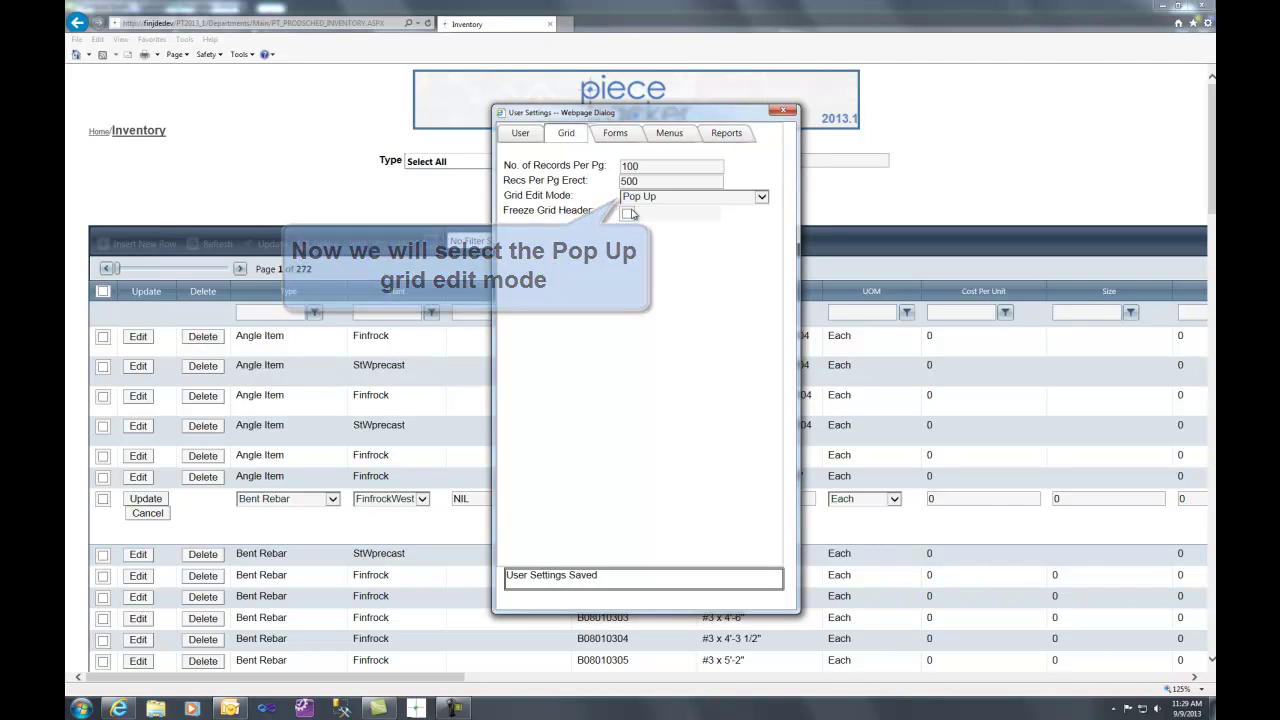
left_click(783, 114)
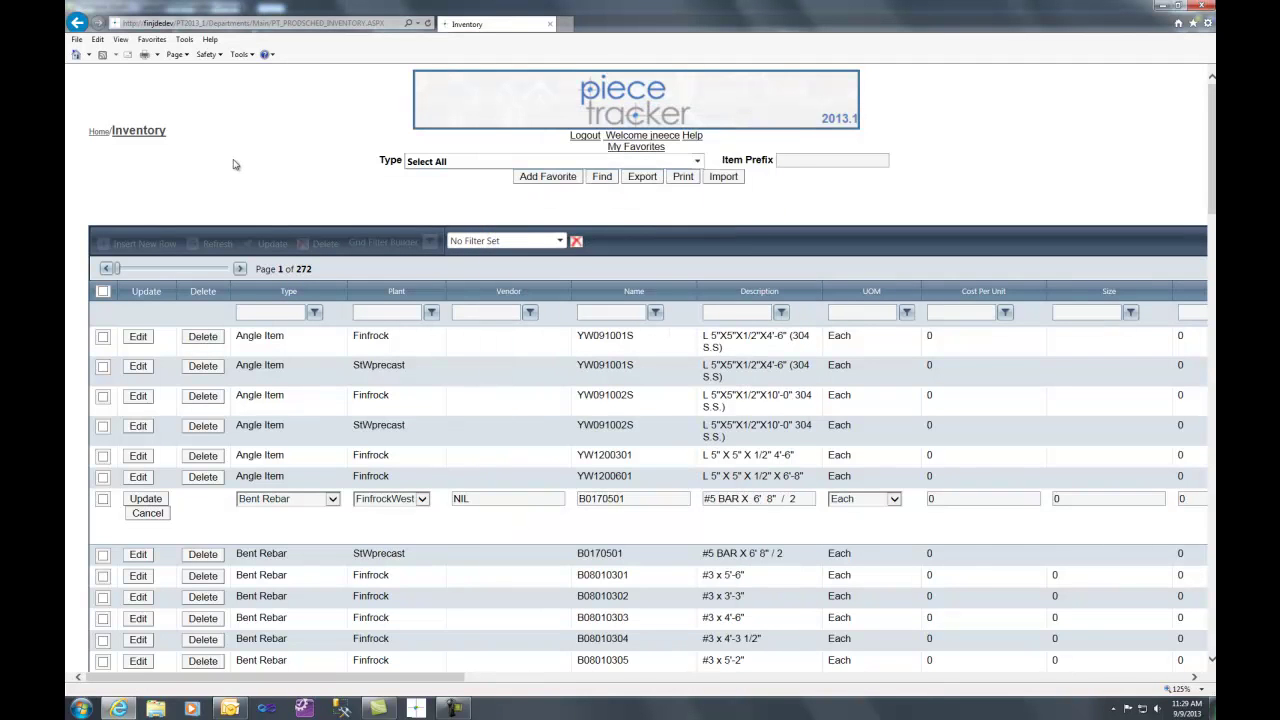
Reload Inventory, open the third record in the pop-up edit form, then cancel it.
left_click(148, 134)
left_click(608, 179)
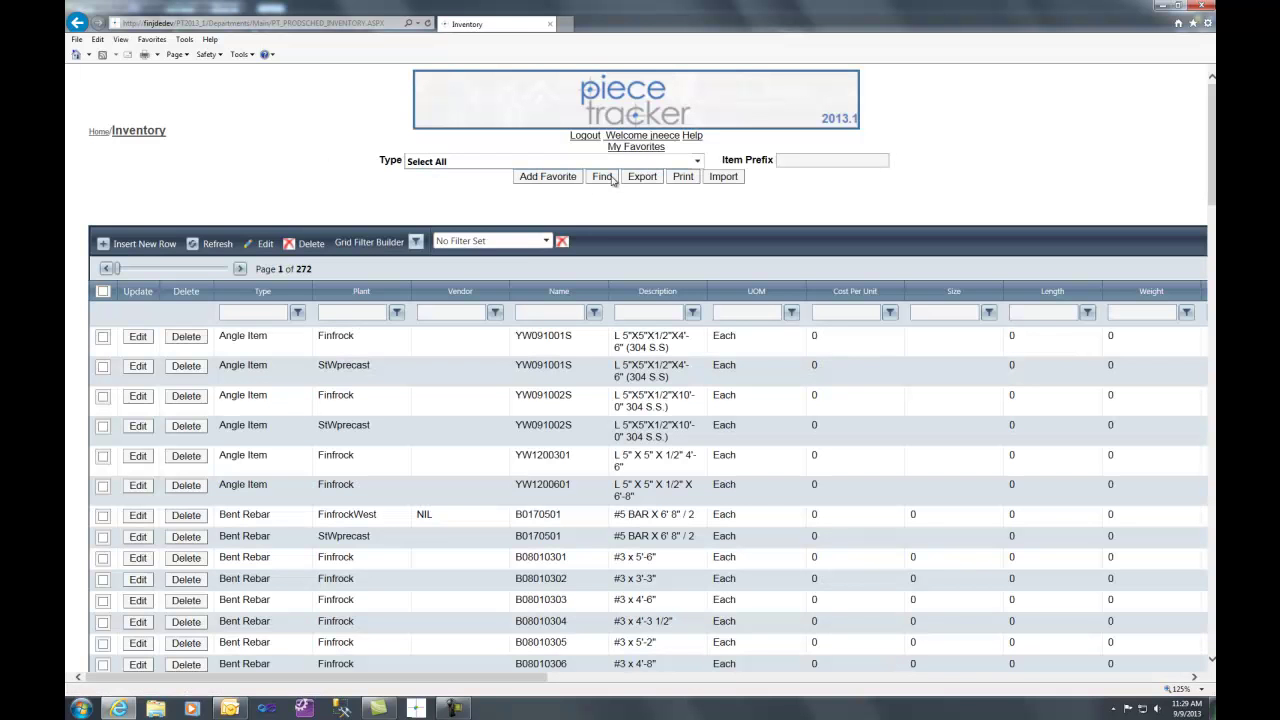
left_click(153, 398)
mouse_move(188, 420)
left_mouse_down()
mouse_move(230, 293)
mouse_move(195, 105)
left_mouse_up()
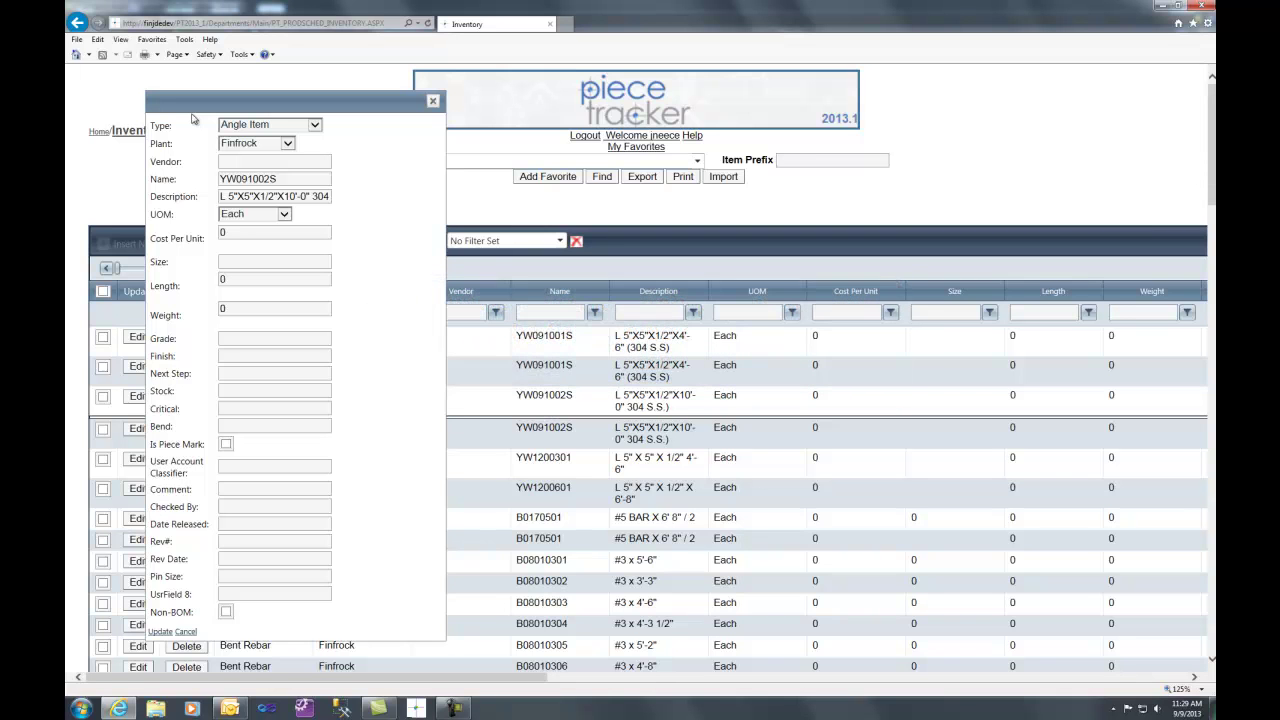
left_click(186, 632)
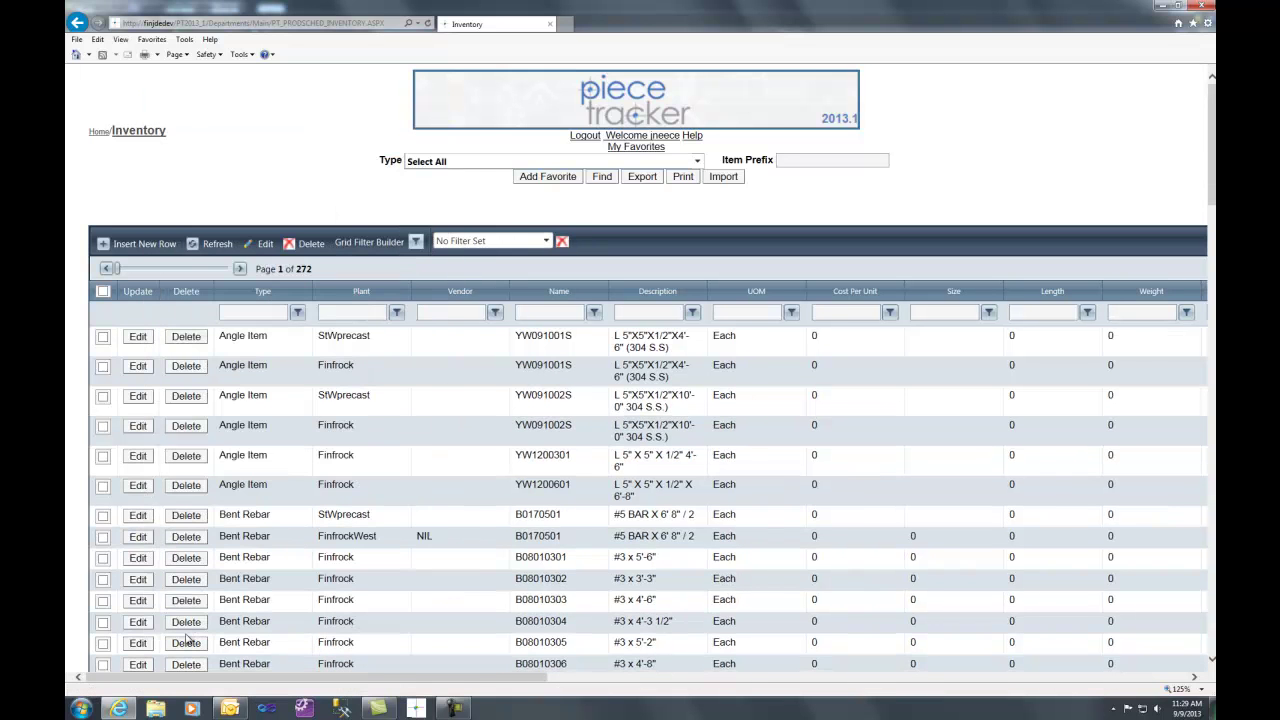
Set Grid Edit Mode to Popup Form in User Settings and close the dialog.
left_click(634, 137)
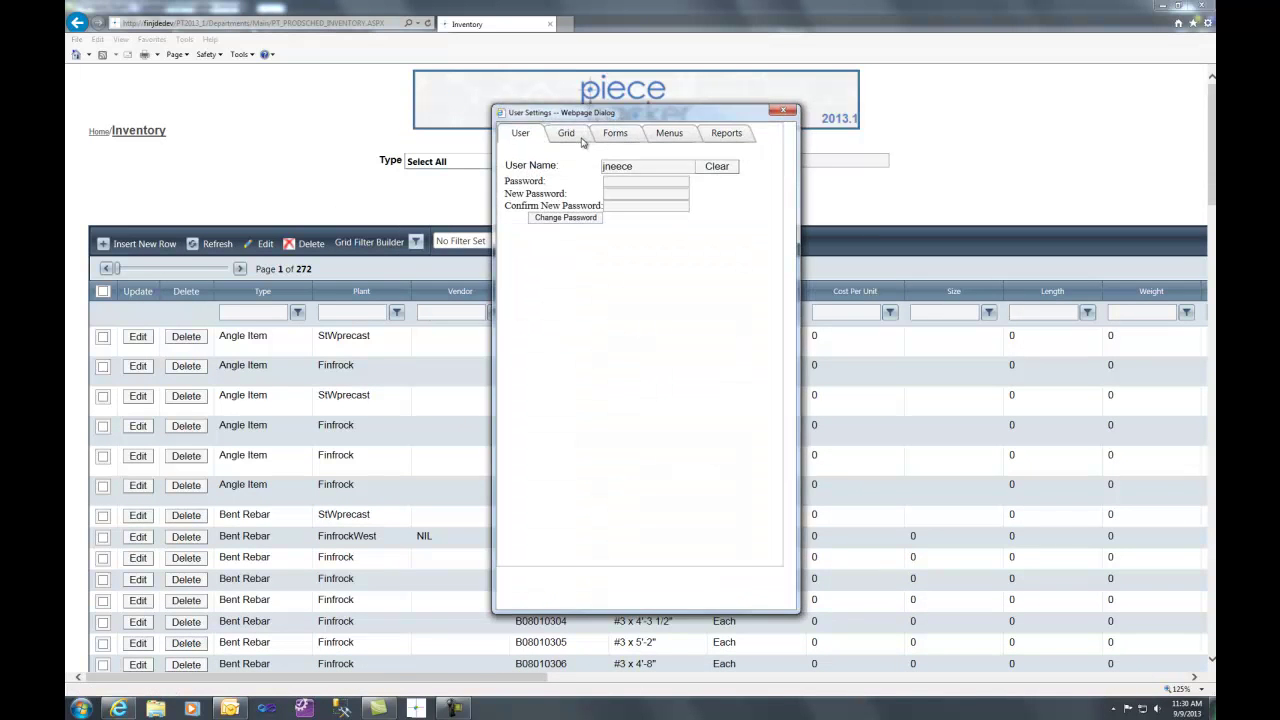
left_click(567, 135)
left_click(762, 197)
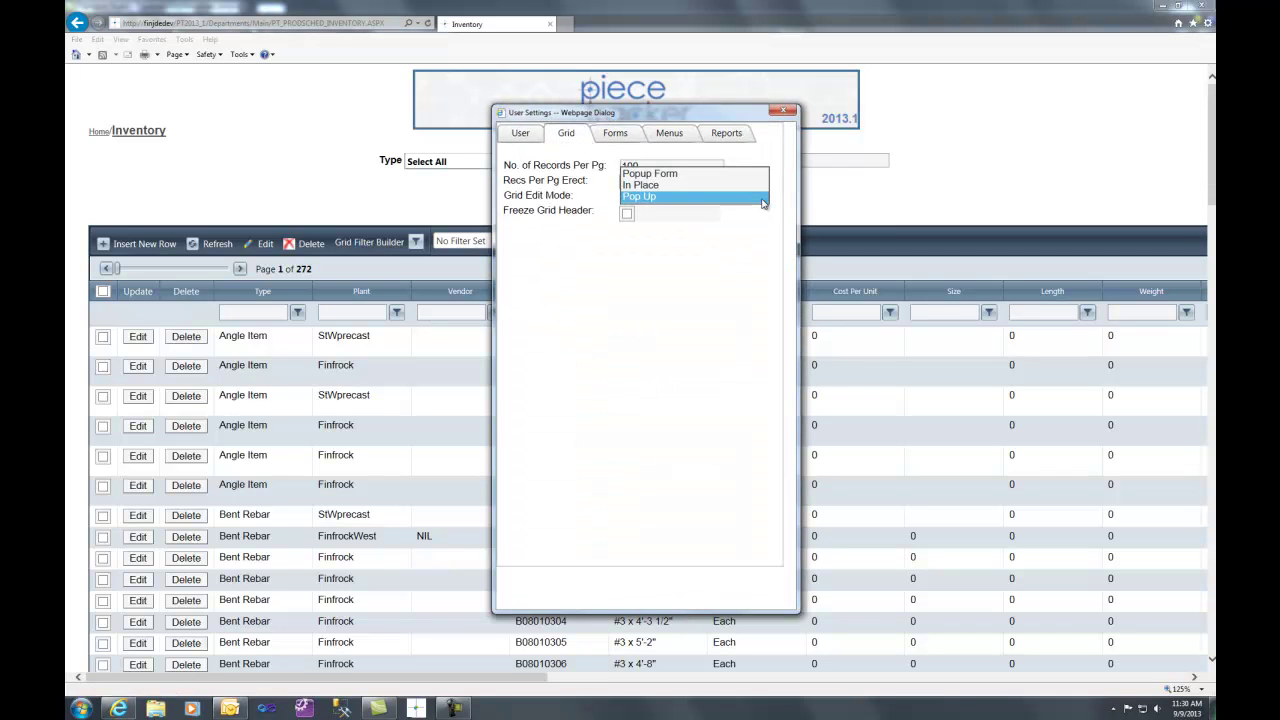
left_click(667, 174)
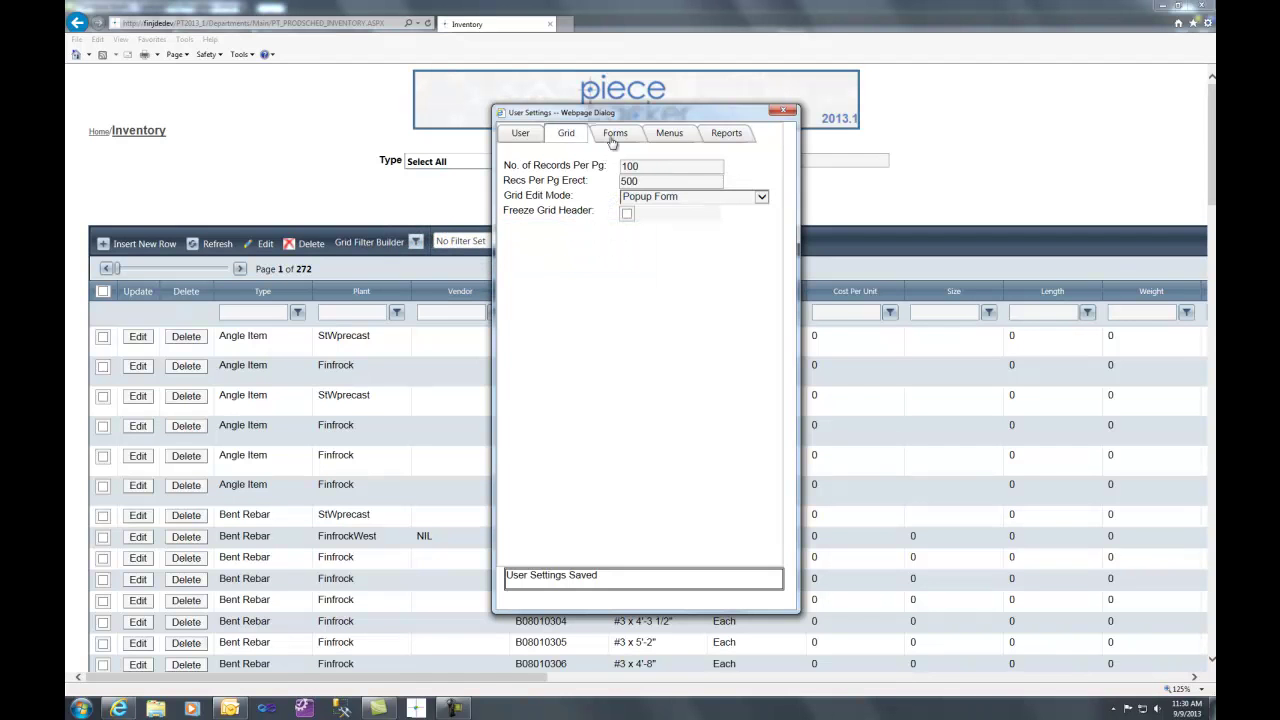
left_click(786, 111)
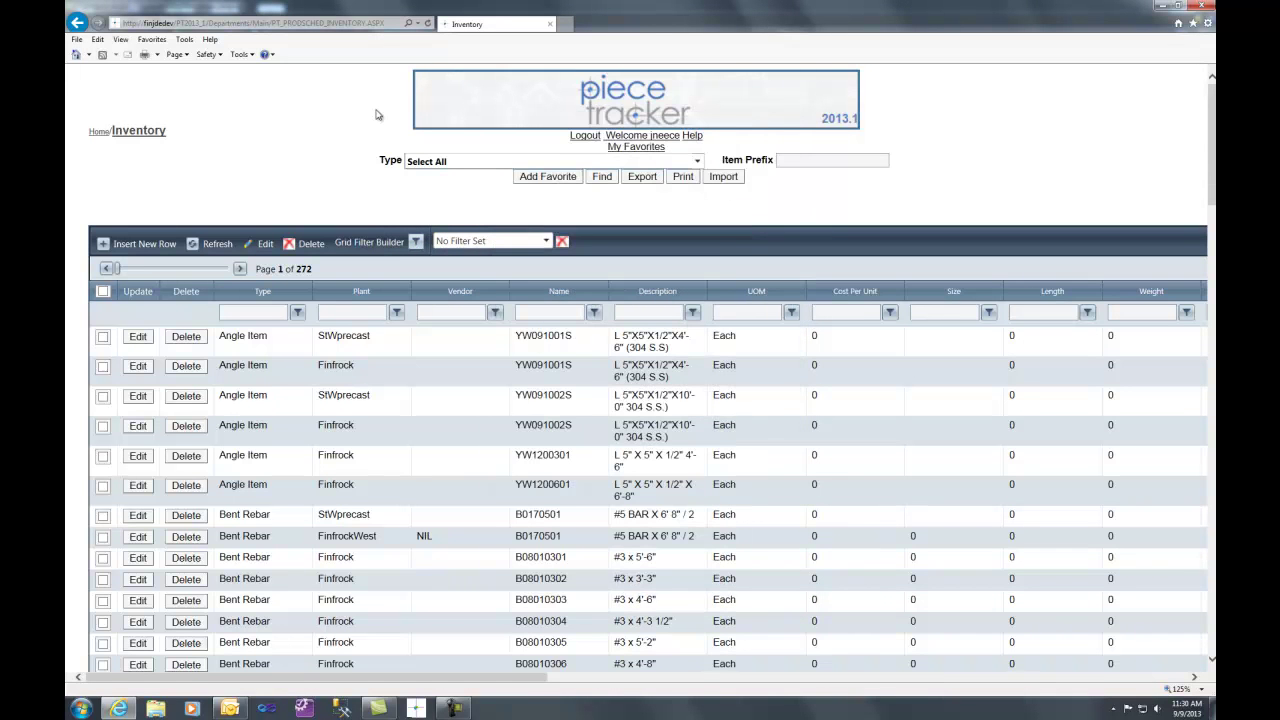
Reload Inventory, cancel the YW091002S Popup Form edit, and reopen User Settings.
left_click(145, 131)
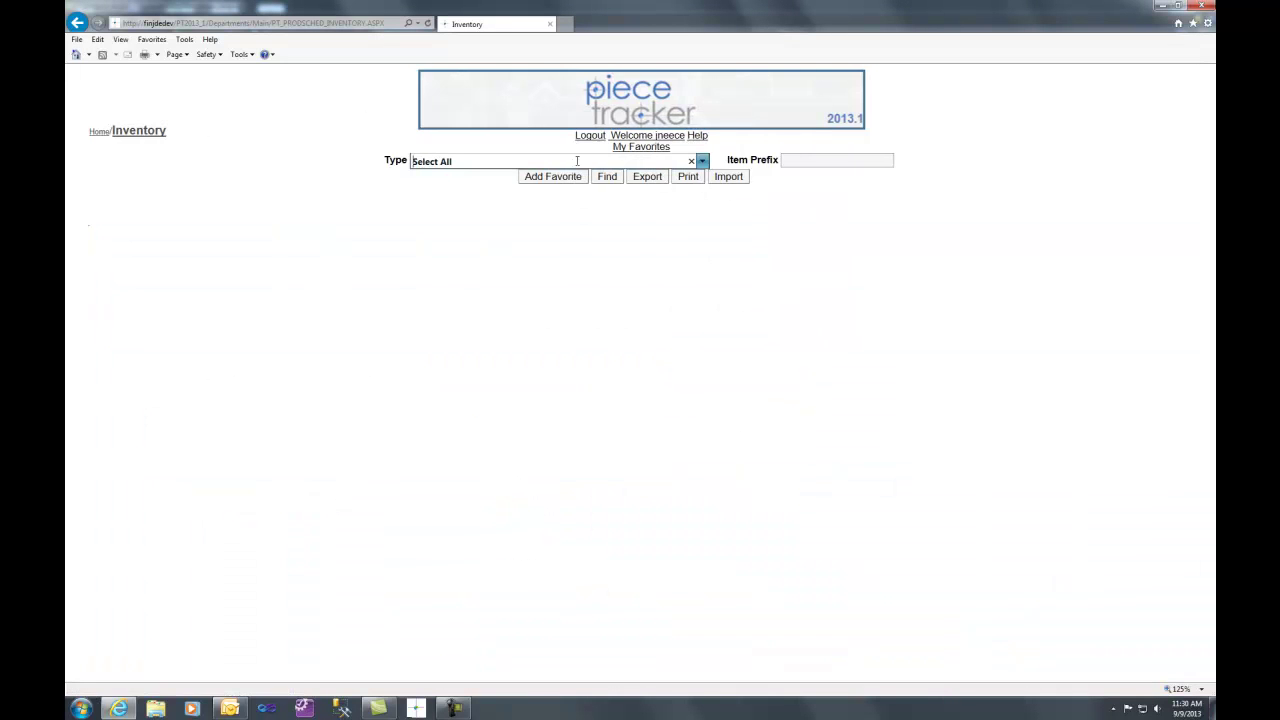
left_click(617, 180)
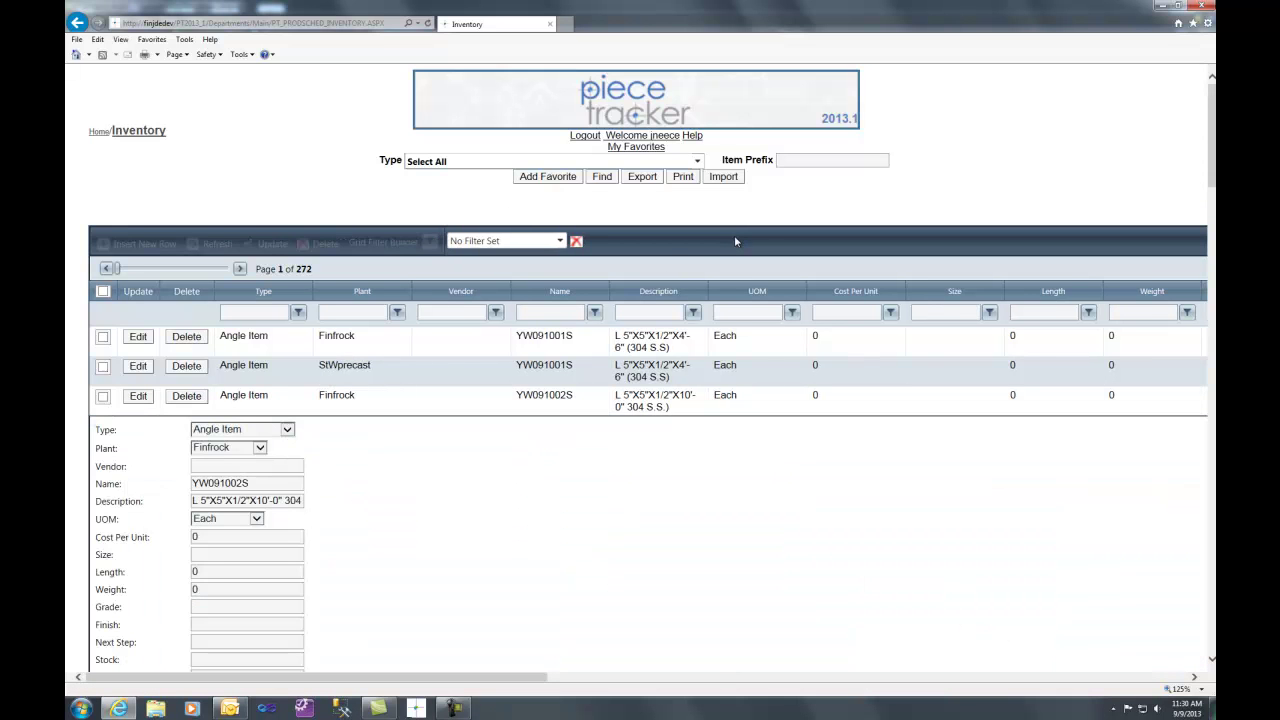
left_click_drag(1212, 176, 1212, 226)
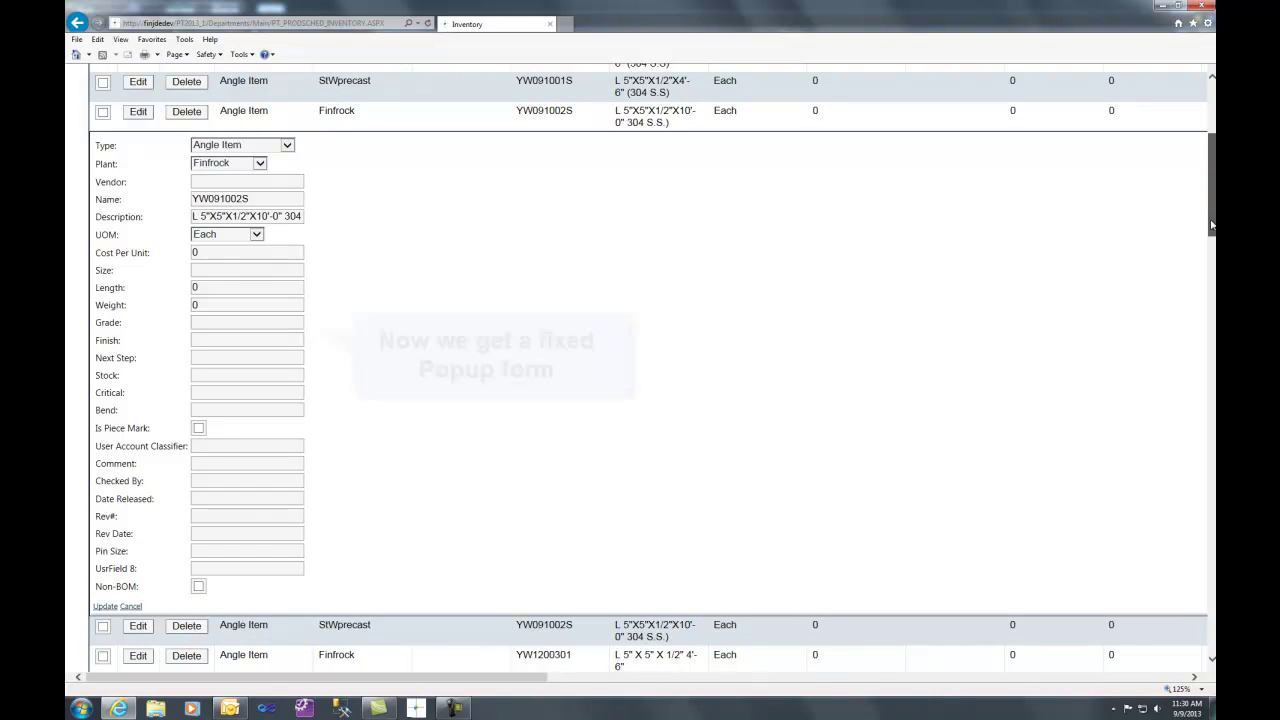
left_click(133, 607)
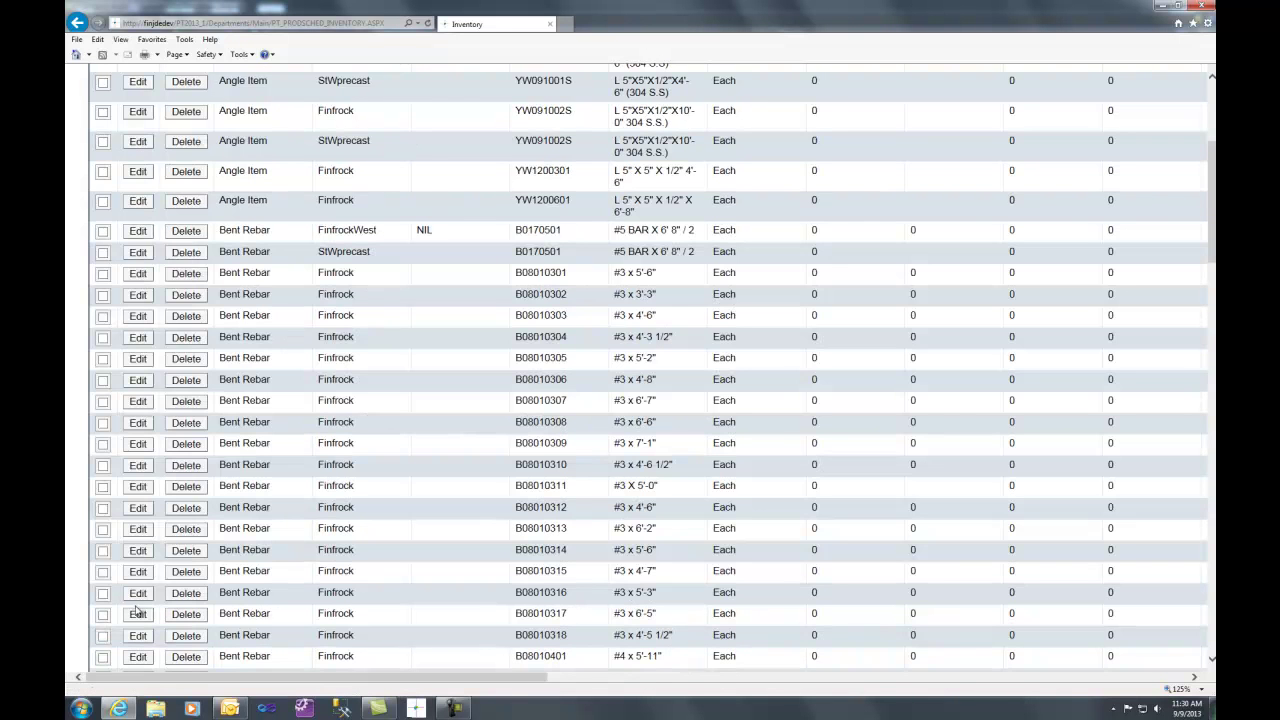
scroll(545, 450, "up", 3)
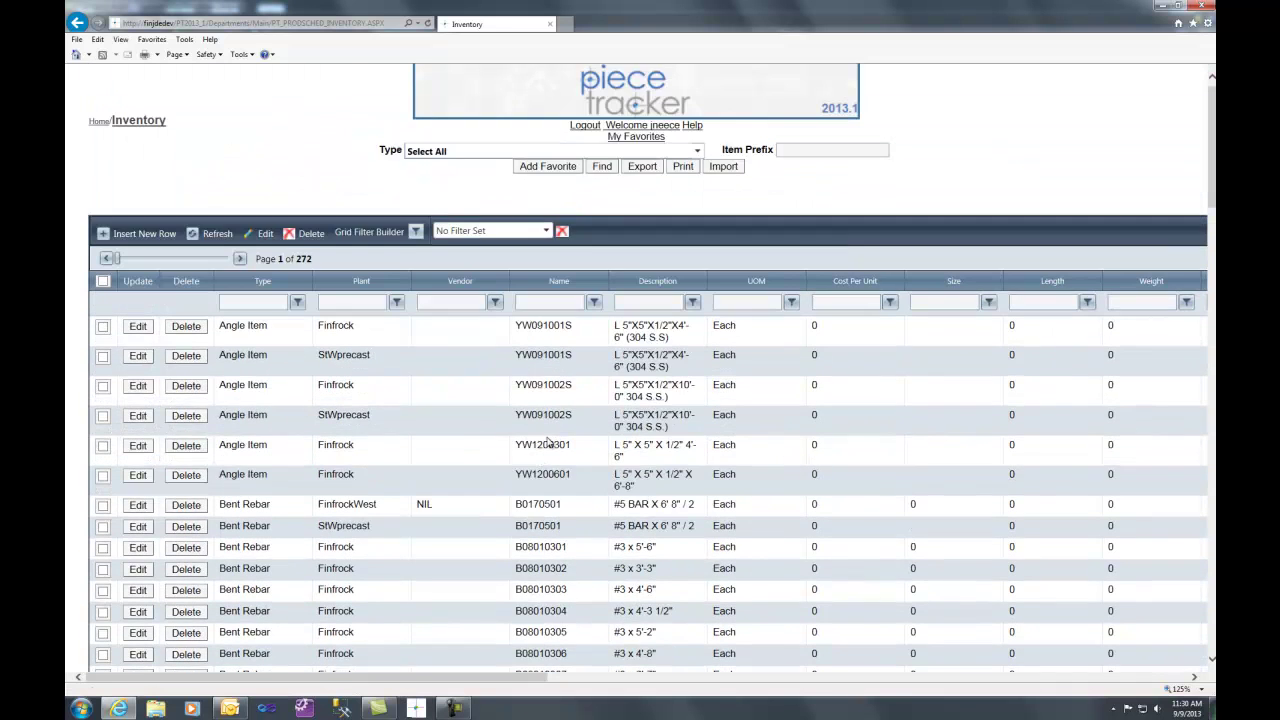
scroll(548, 432, "up", 1)
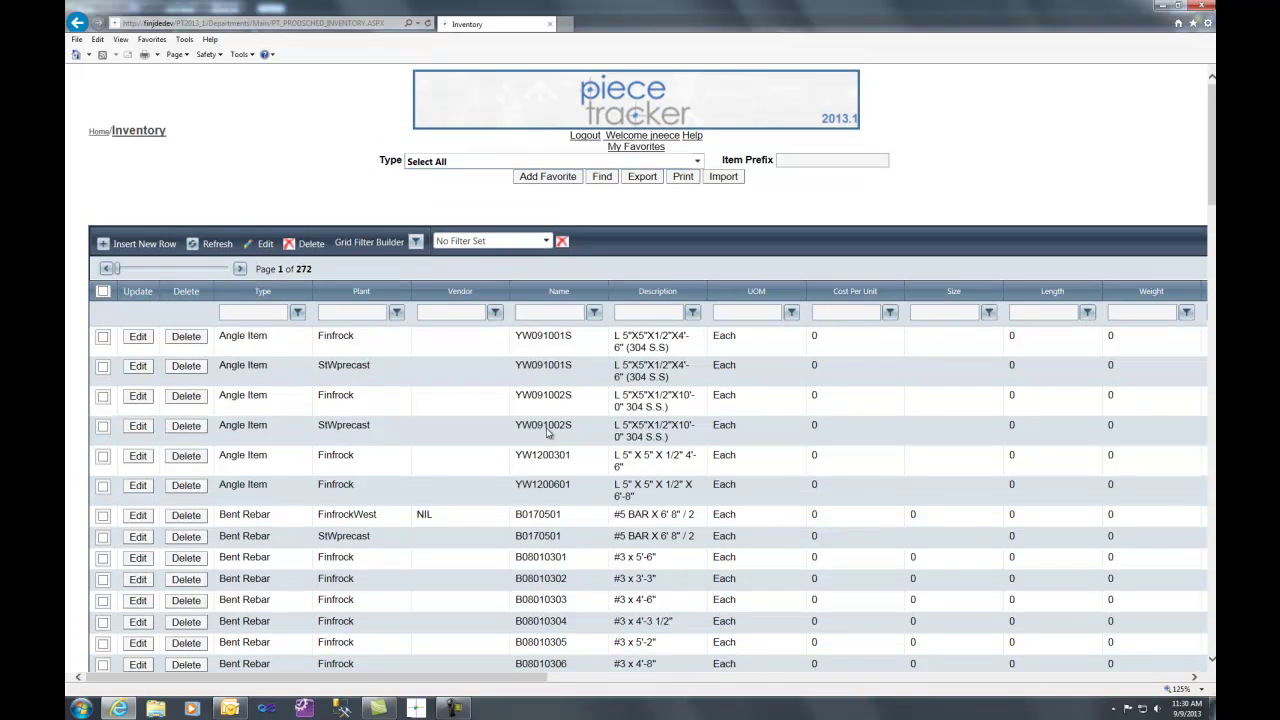
left_click(620, 135)
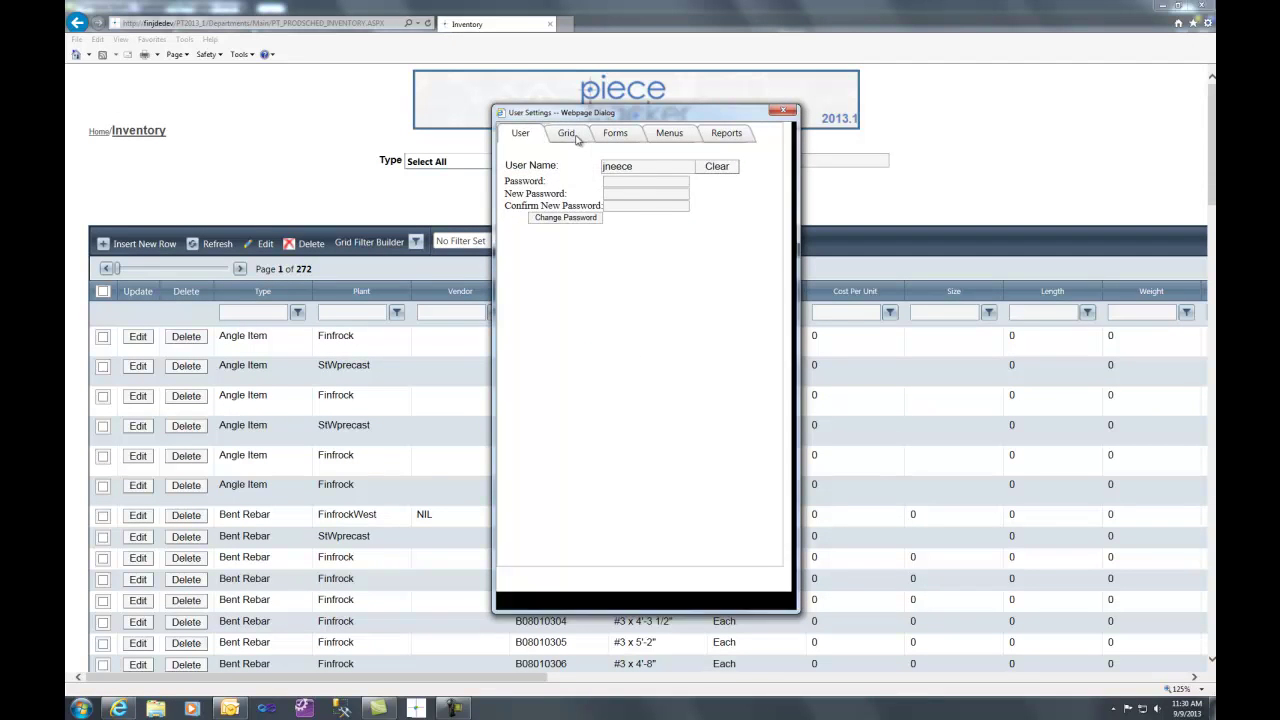
Check the Grid and Forms tabs, which has no custom forms, then close User Settings.
left_click(577, 139)
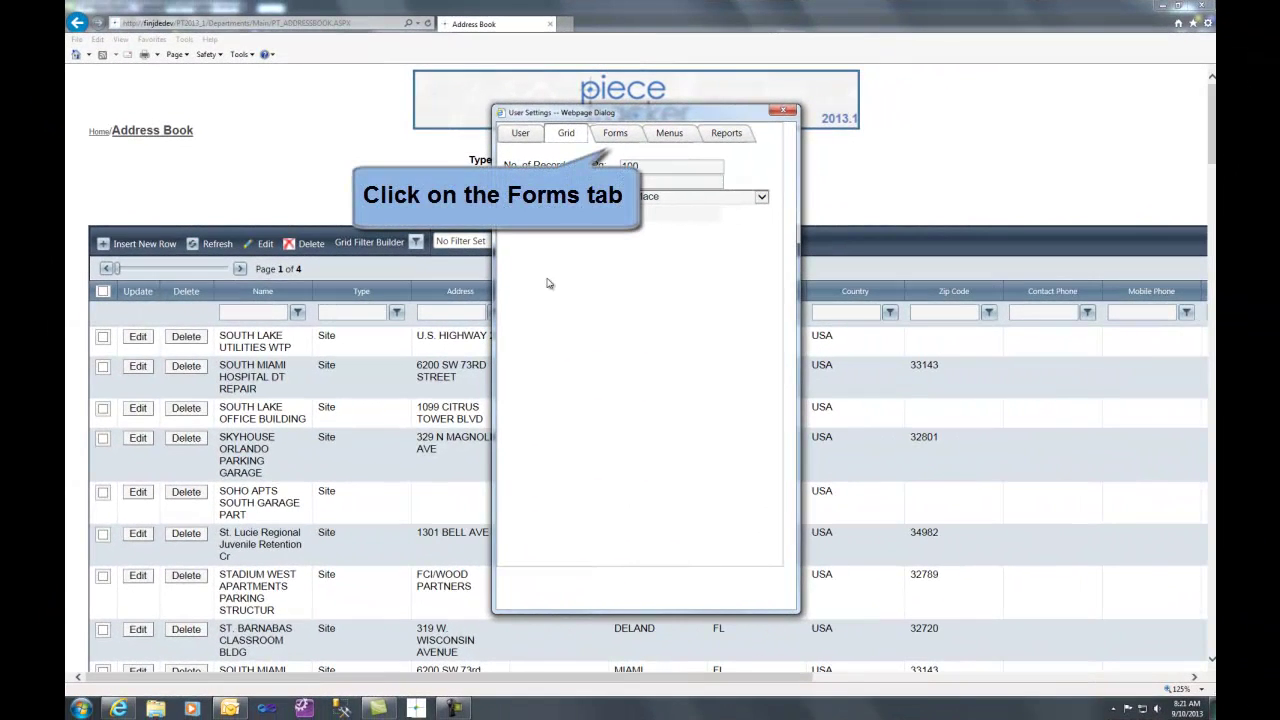
left_click(630, 136)
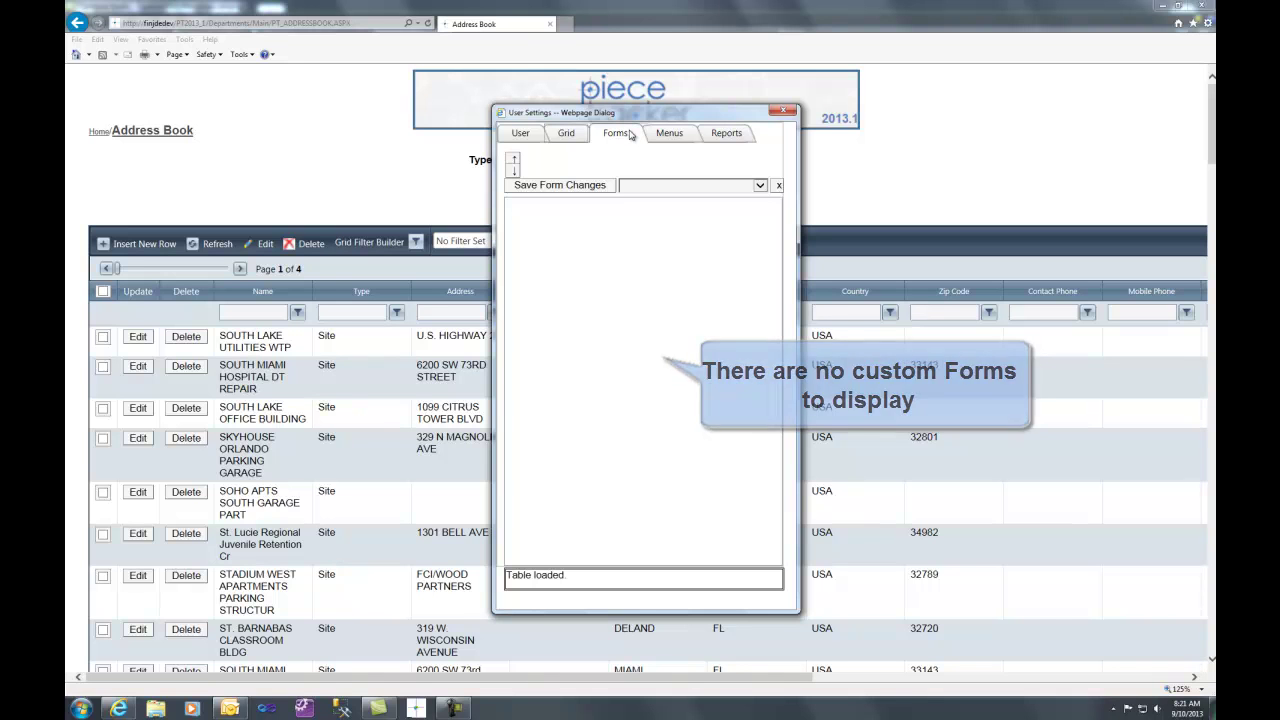
left_click(786, 113)
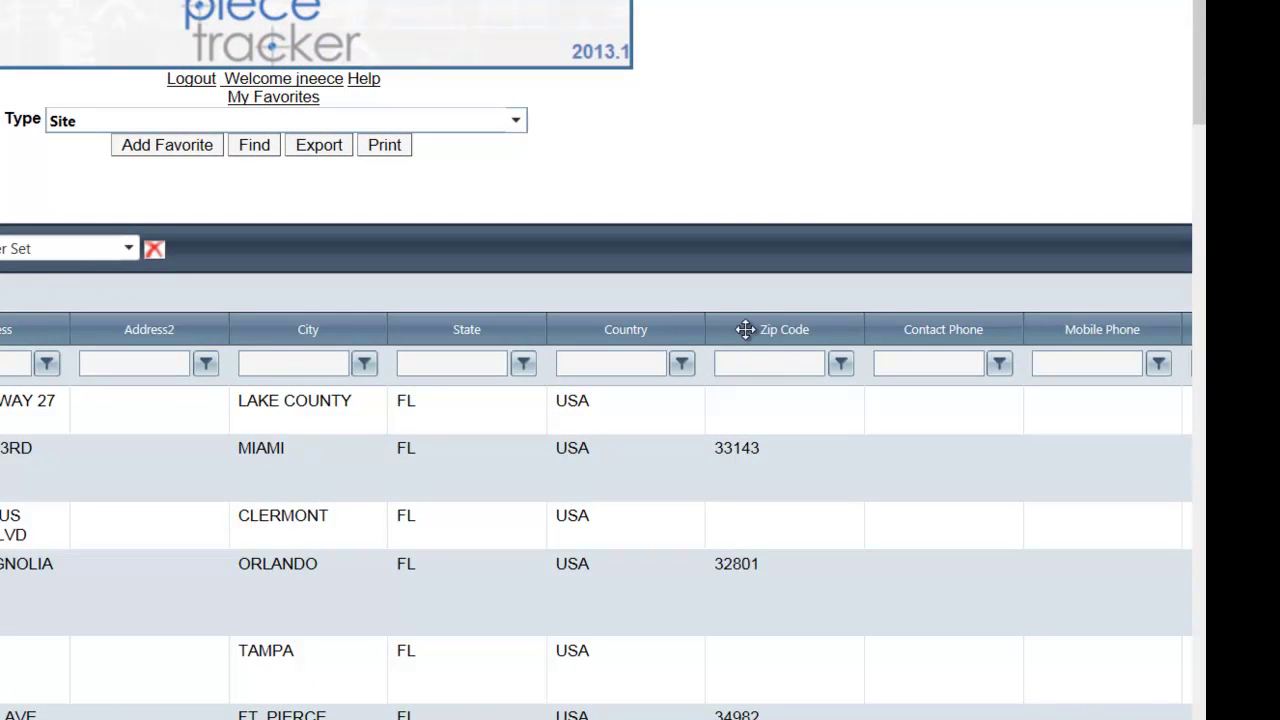
Drag Zip Code before Country, then review PT_ADDRESSBOOK.ASPX column order and visibility on Forms.
left_click_drag(737, 329, 576, 331)
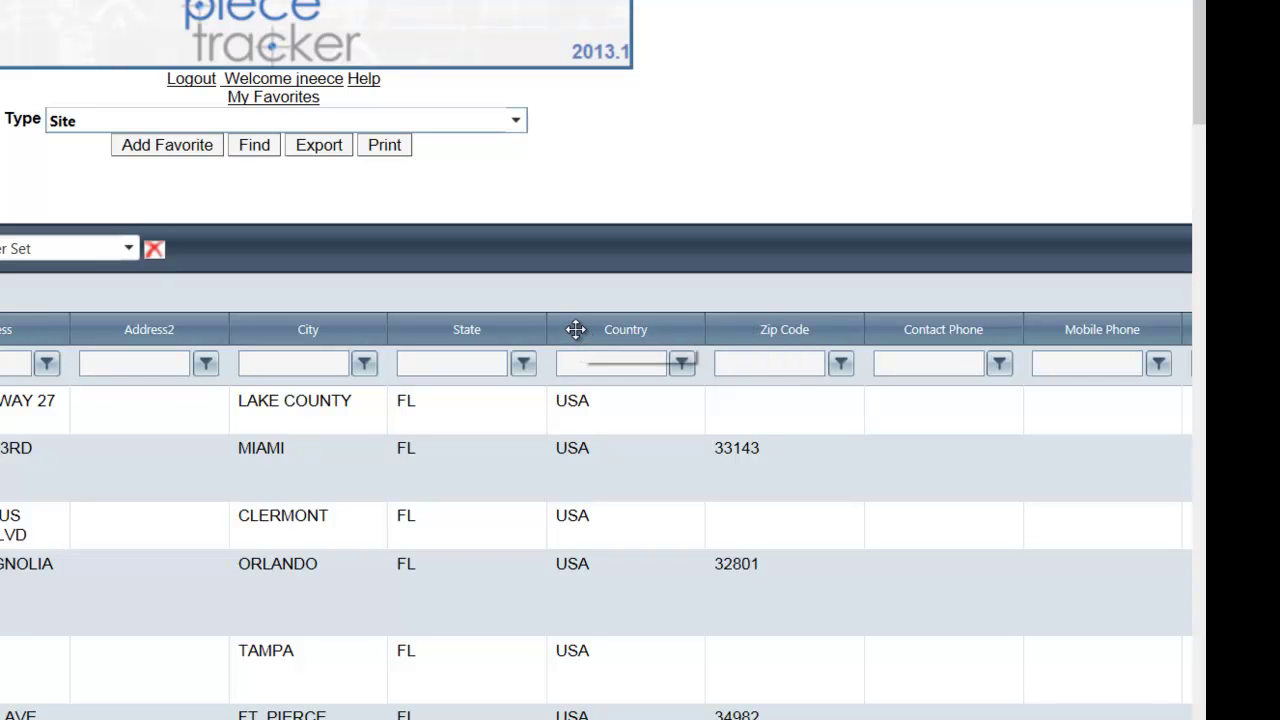
left_click_drag(576, 331, 576, 331)
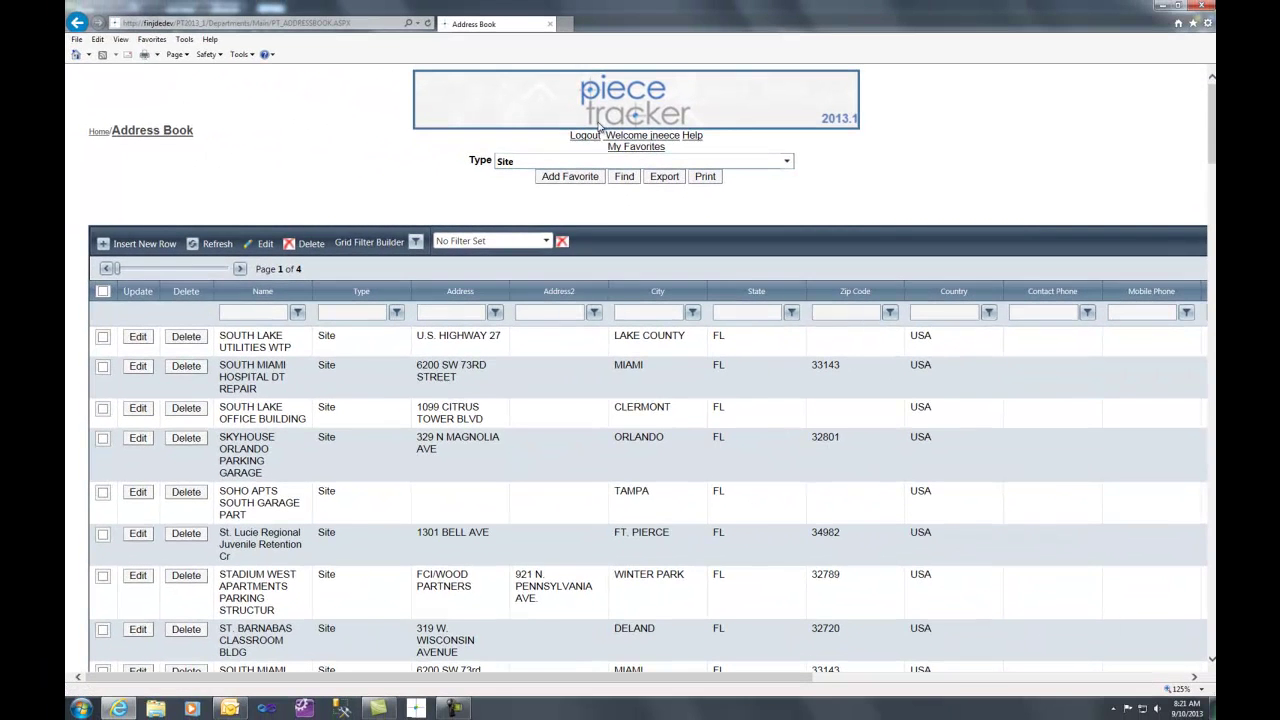
left_click(616, 137)
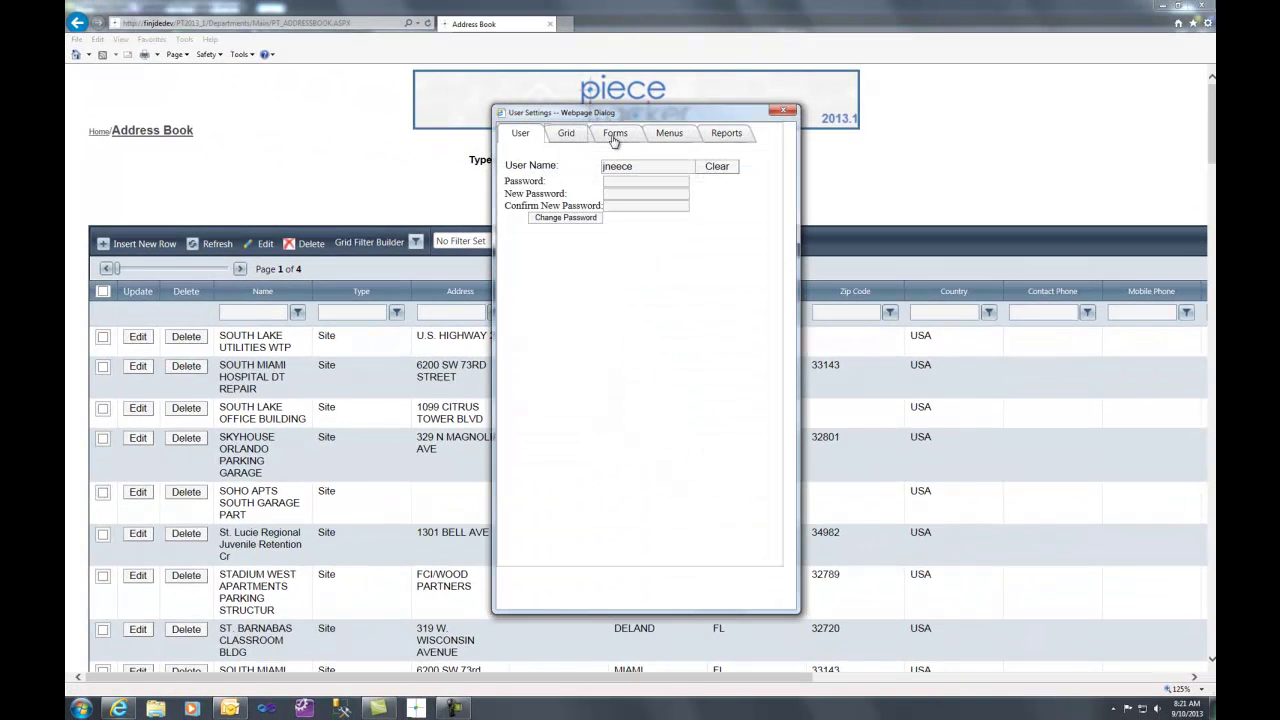
left_click(615, 137)
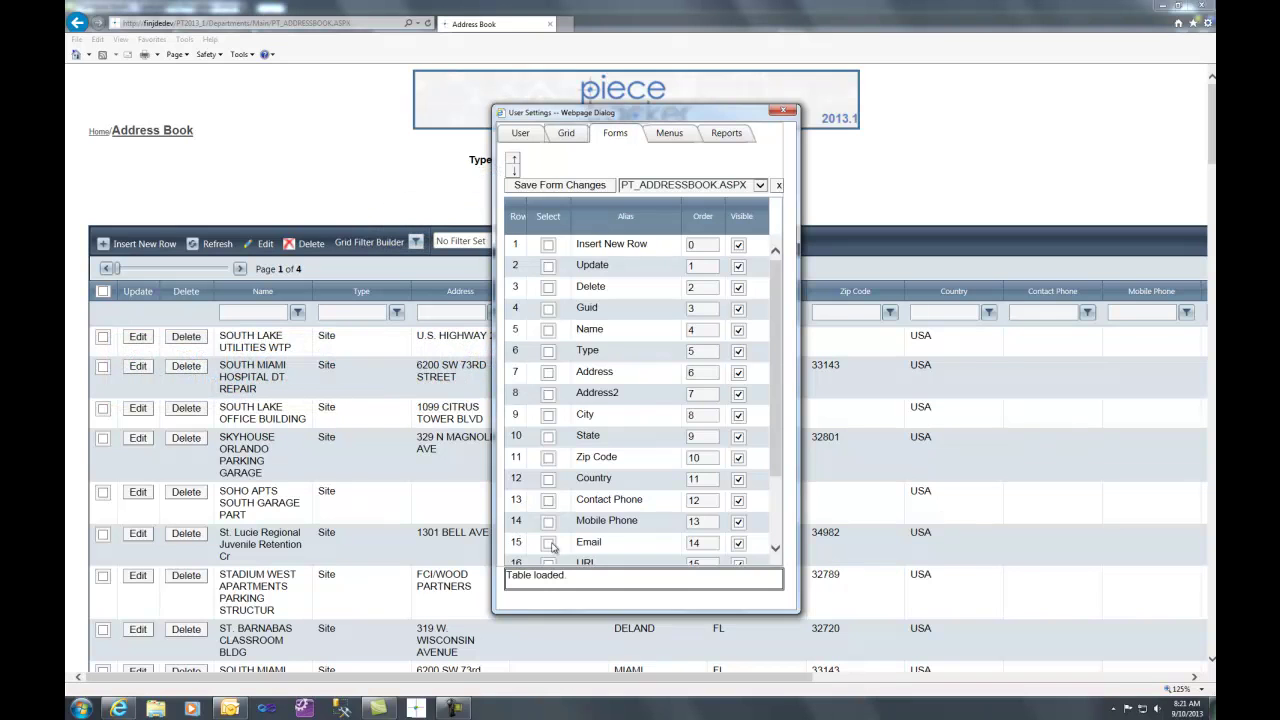
scroll(552, 545, "down", 2)
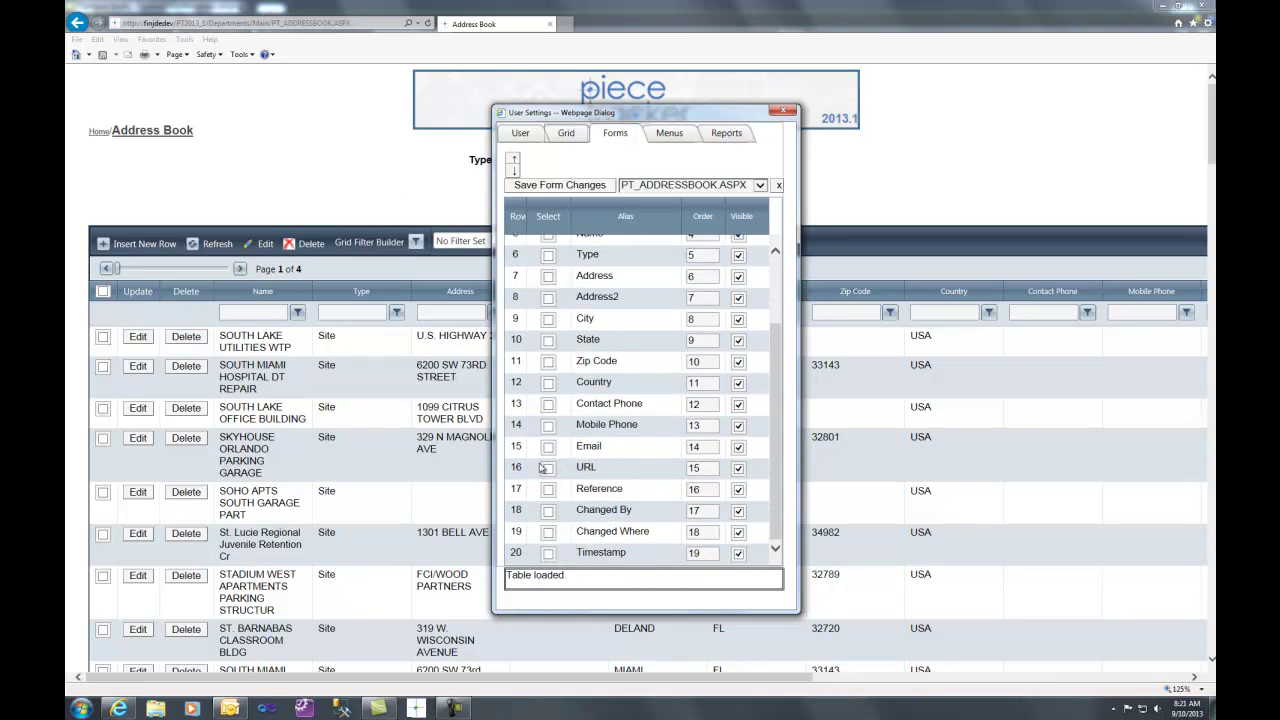
Move the URL field three places up in the Address Book form's column order.
left_click(548, 468)
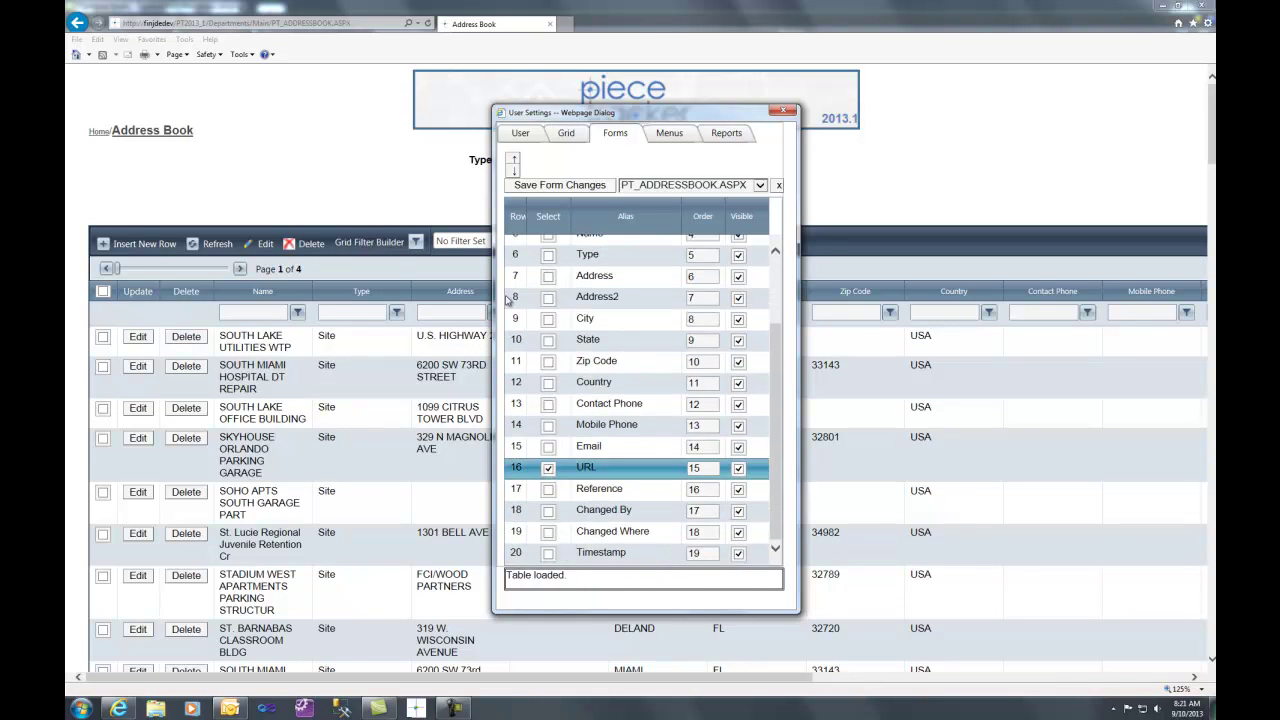
left_click(514, 159)
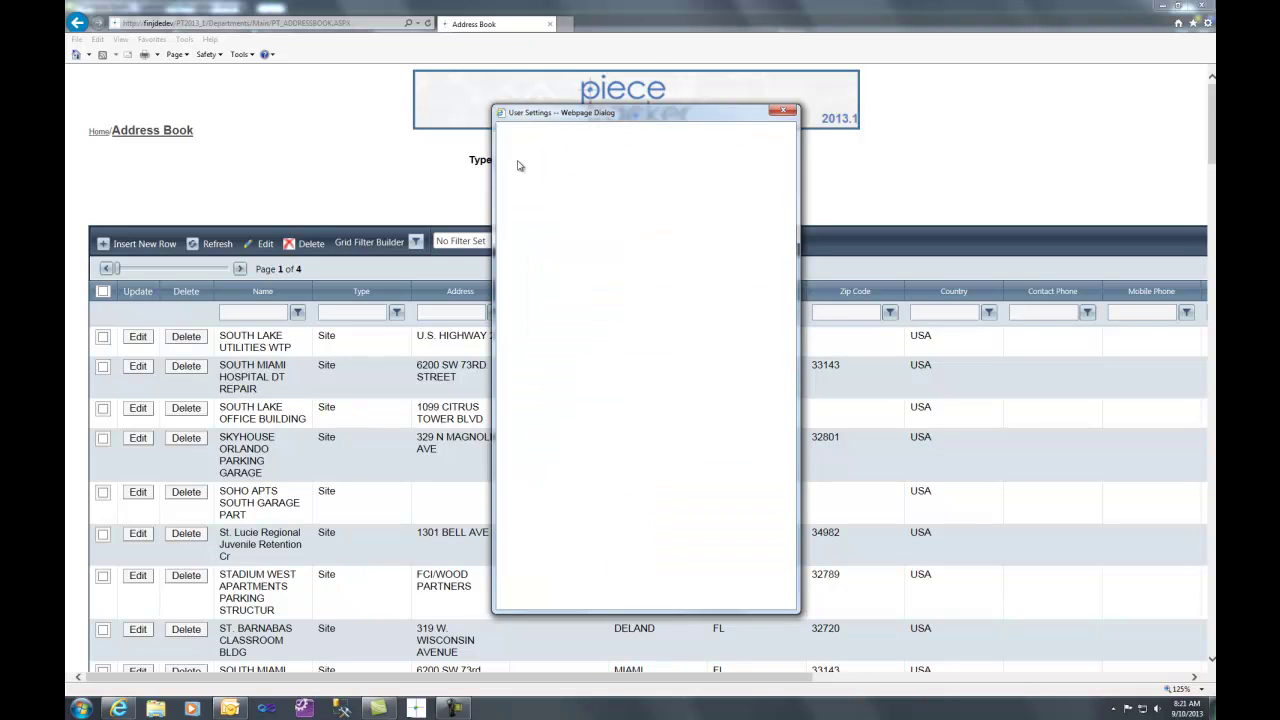
left_click(515, 160)
left_click(515, 160)
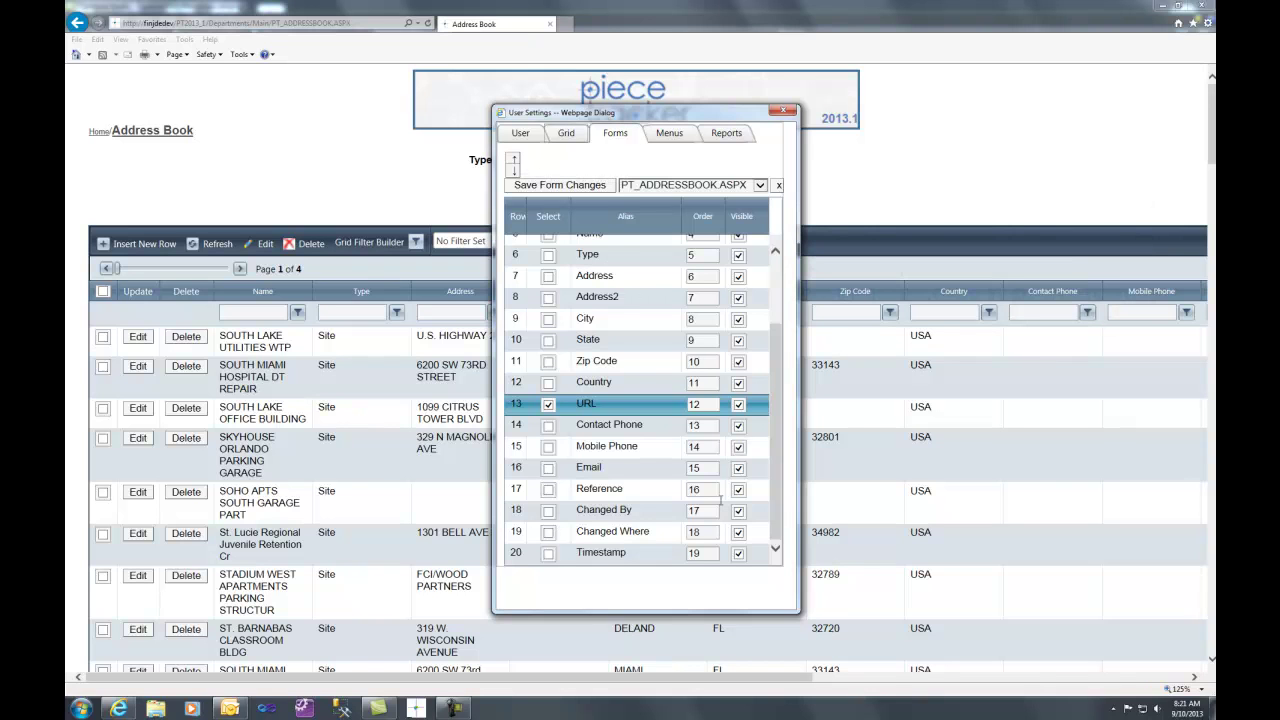
Hide the Timestamp, Changed Where and Reference fields and save the PT_ADDRESSBOOK.ASPX form changes.
left_click(739, 554)
left_click(739, 532)
left_click(739, 490)
left_click(548, 405)
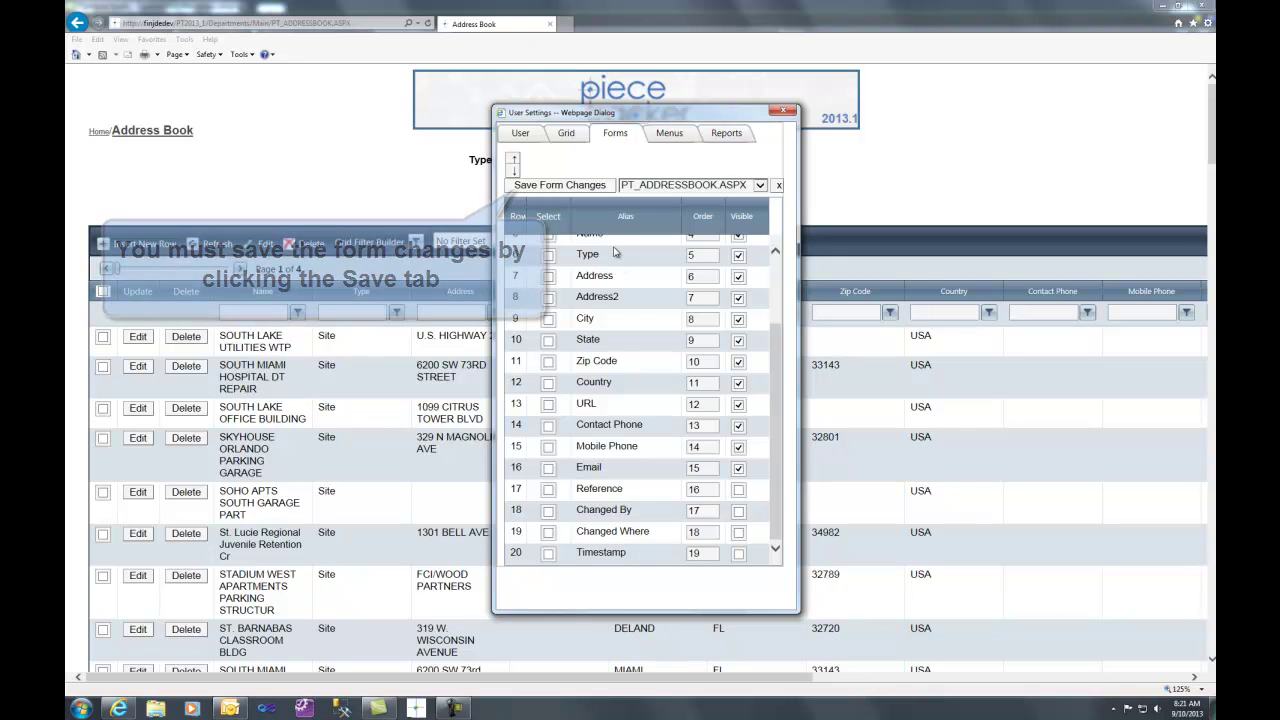
left_click(570, 188)
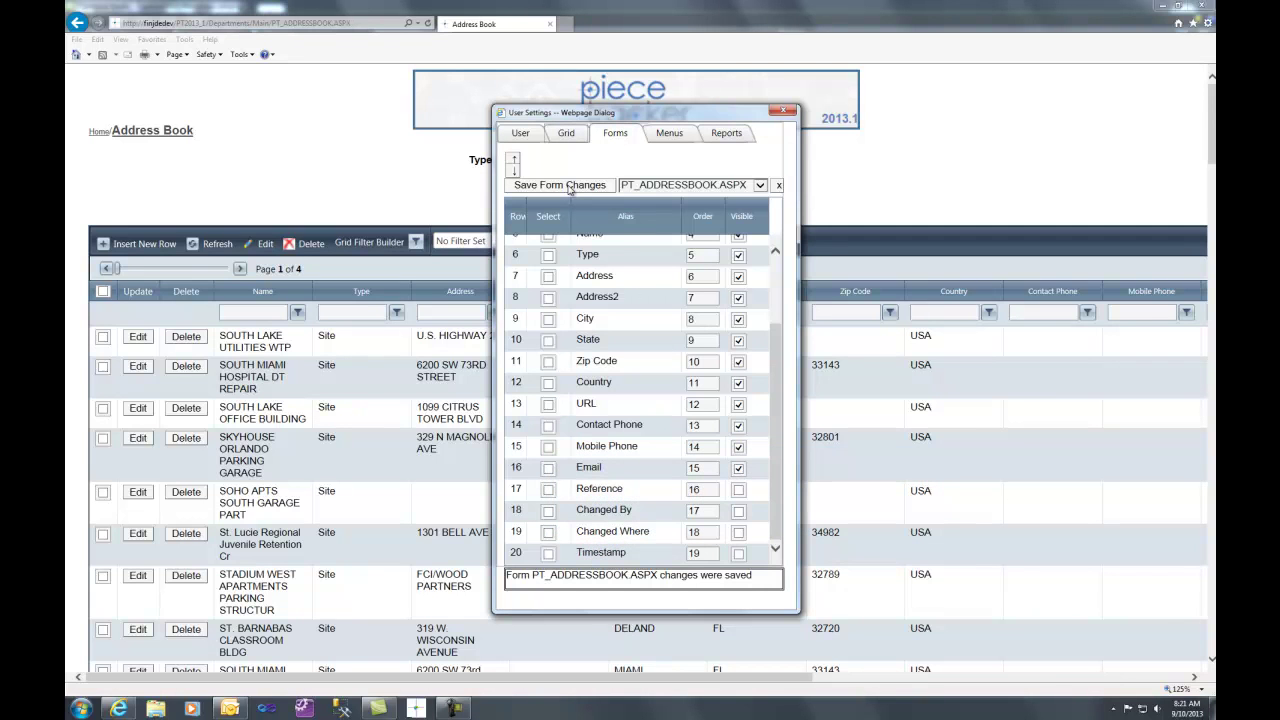
left_click(788, 112)
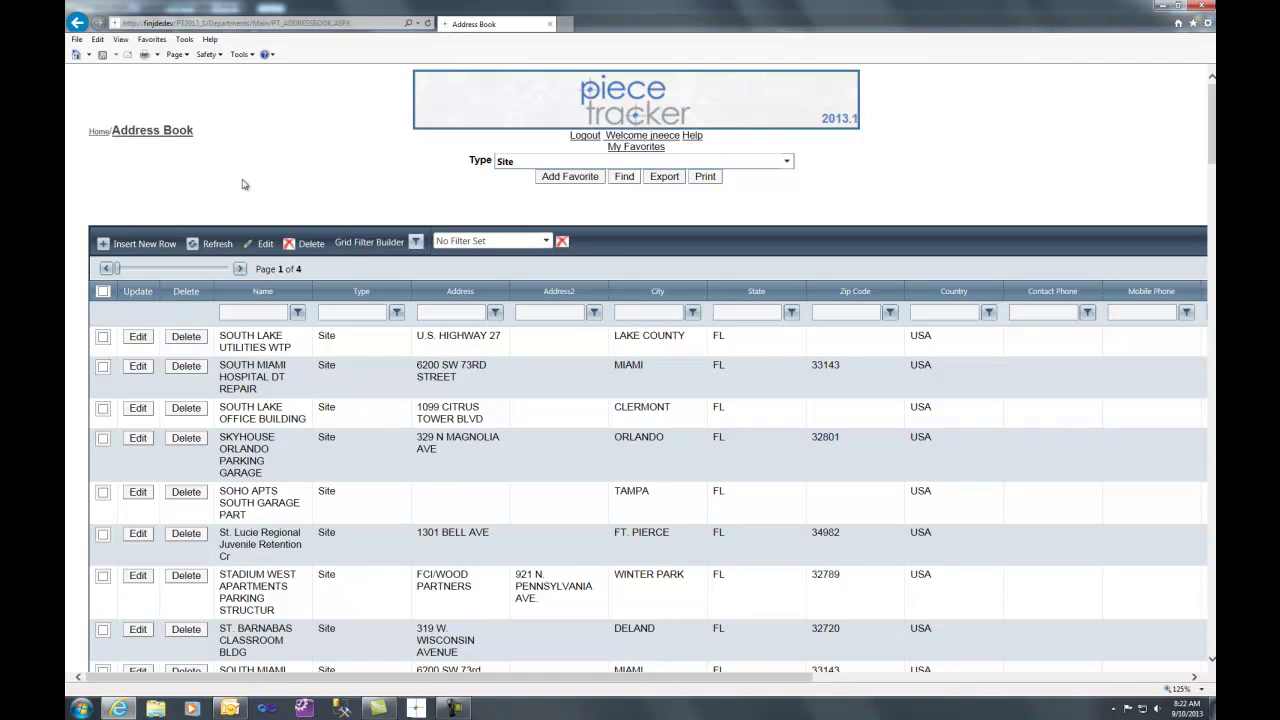
Reload the Address Book with its Site records and scroll to check URL now follows Country.
left_click(175, 132)
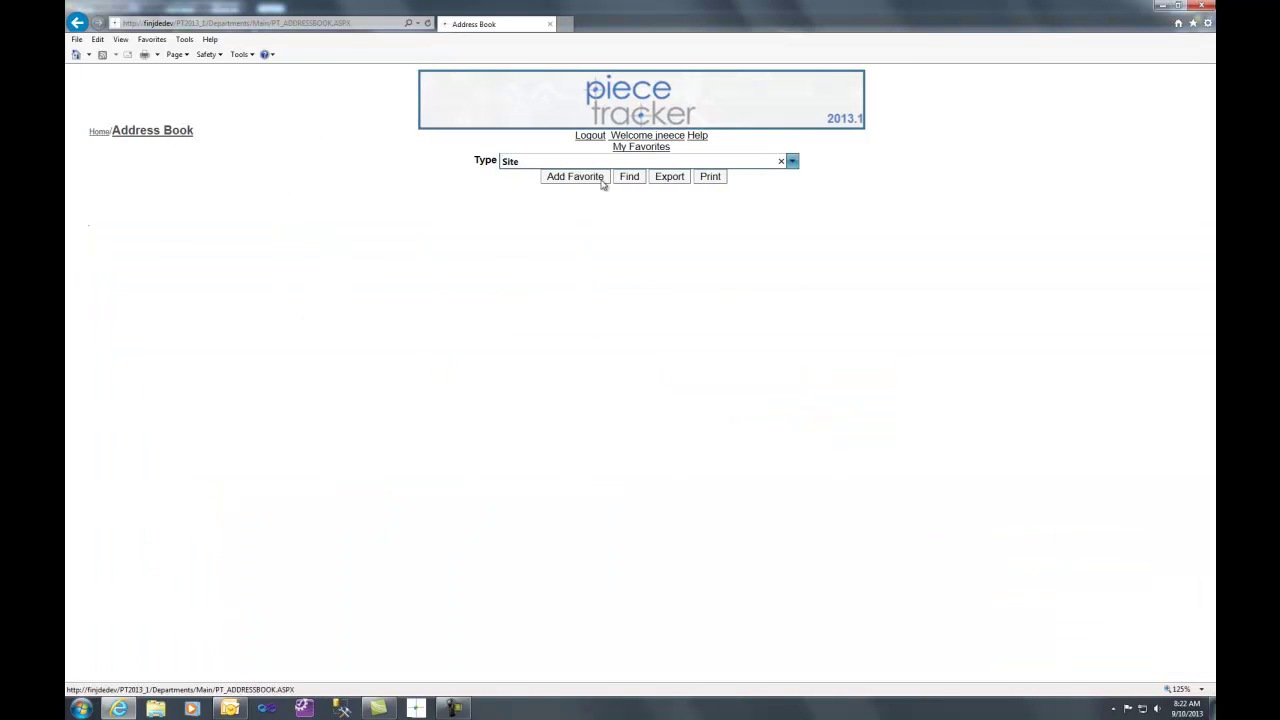
left_click(631, 178)
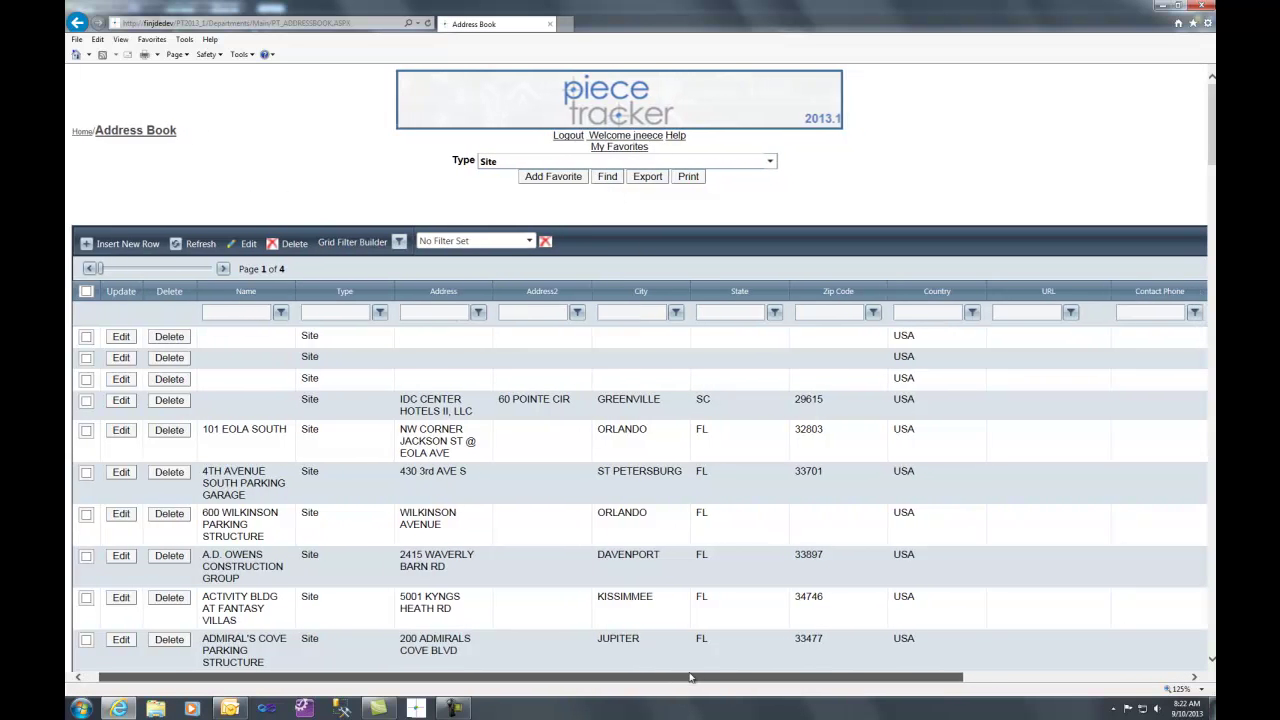
left_click_drag(675, 681, 925, 689)
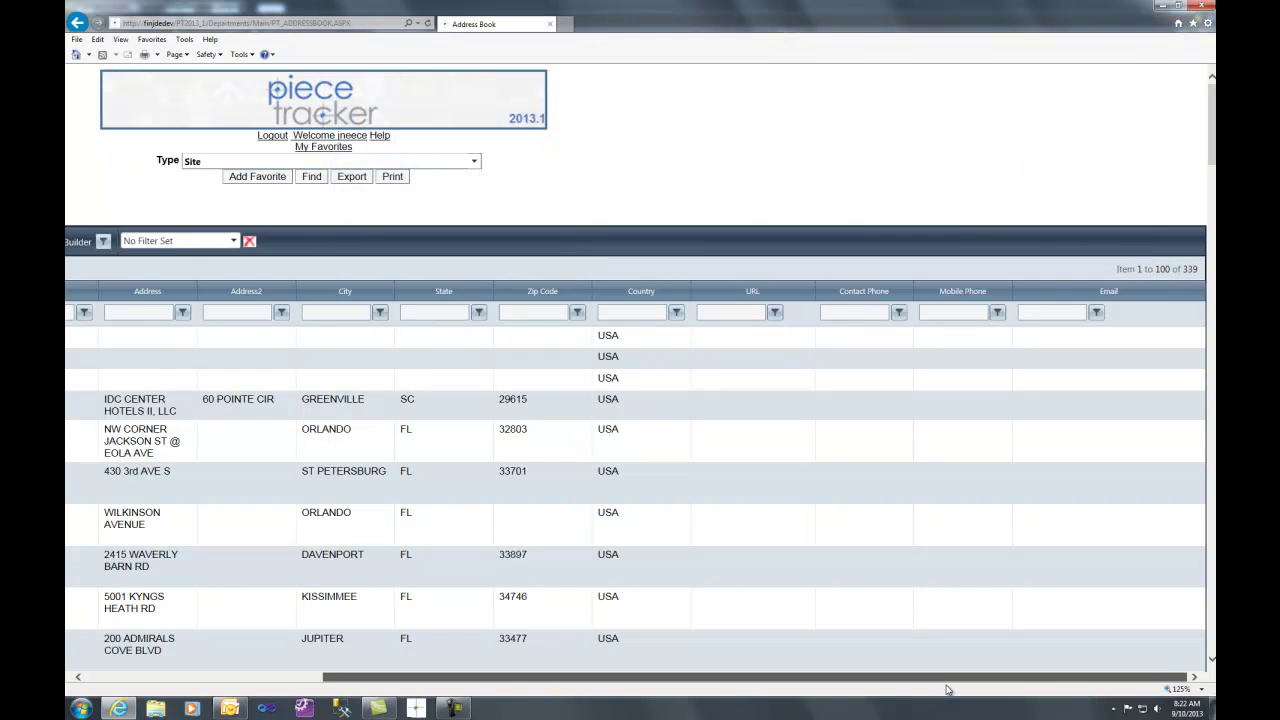
left_click_drag(907, 677, 615, 680)
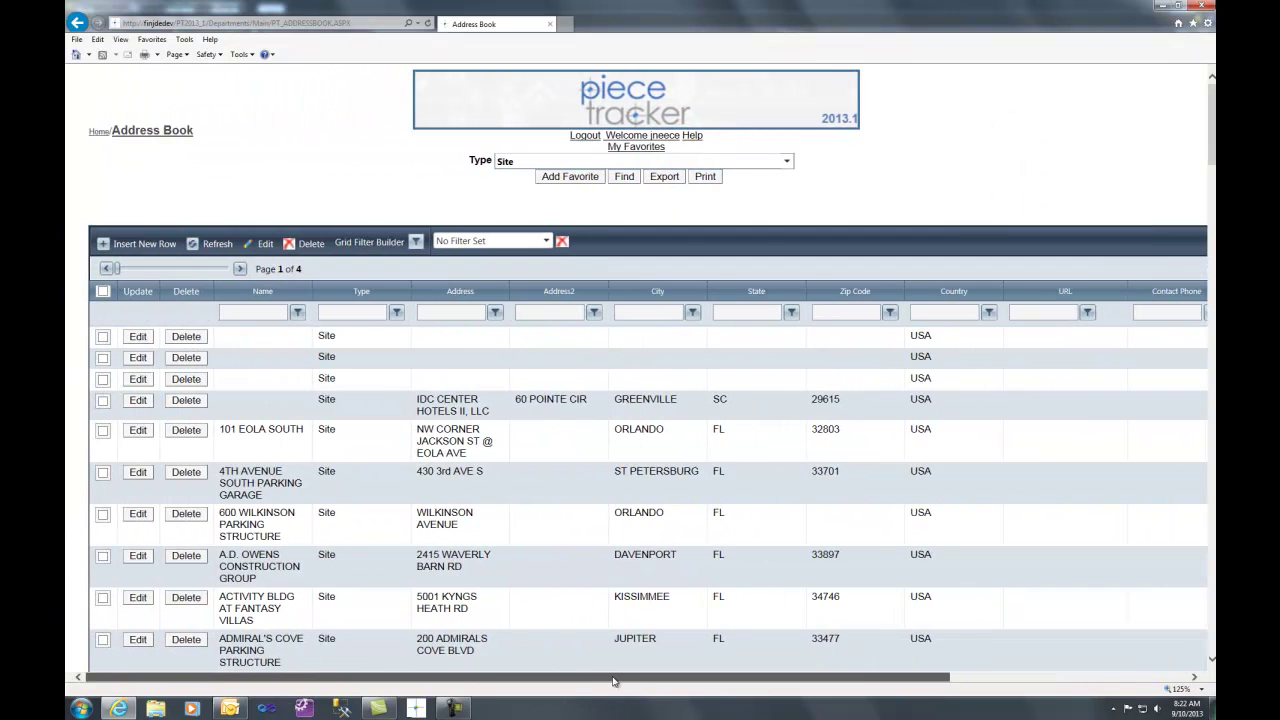
Delete the saved PT_ADDRESSBOOK.ASPX form layout in User Settings and close the dialog.
left_click(631, 138)
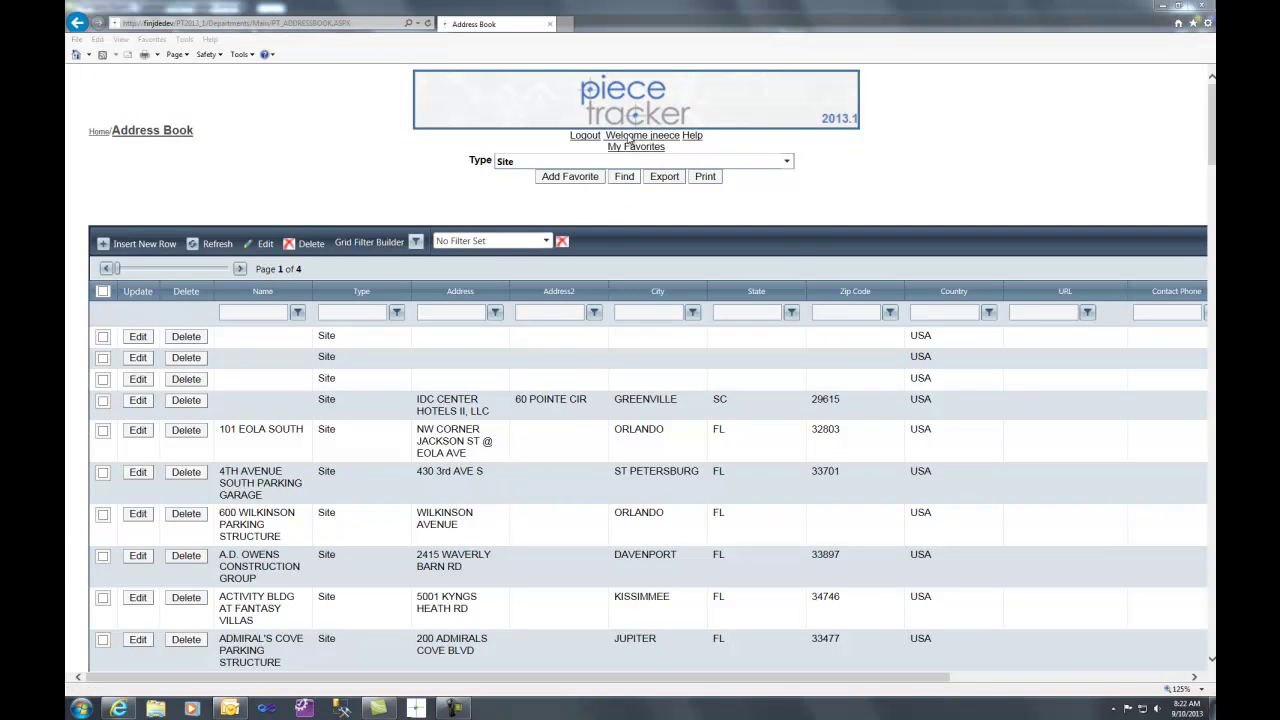
left_click(629, 138)
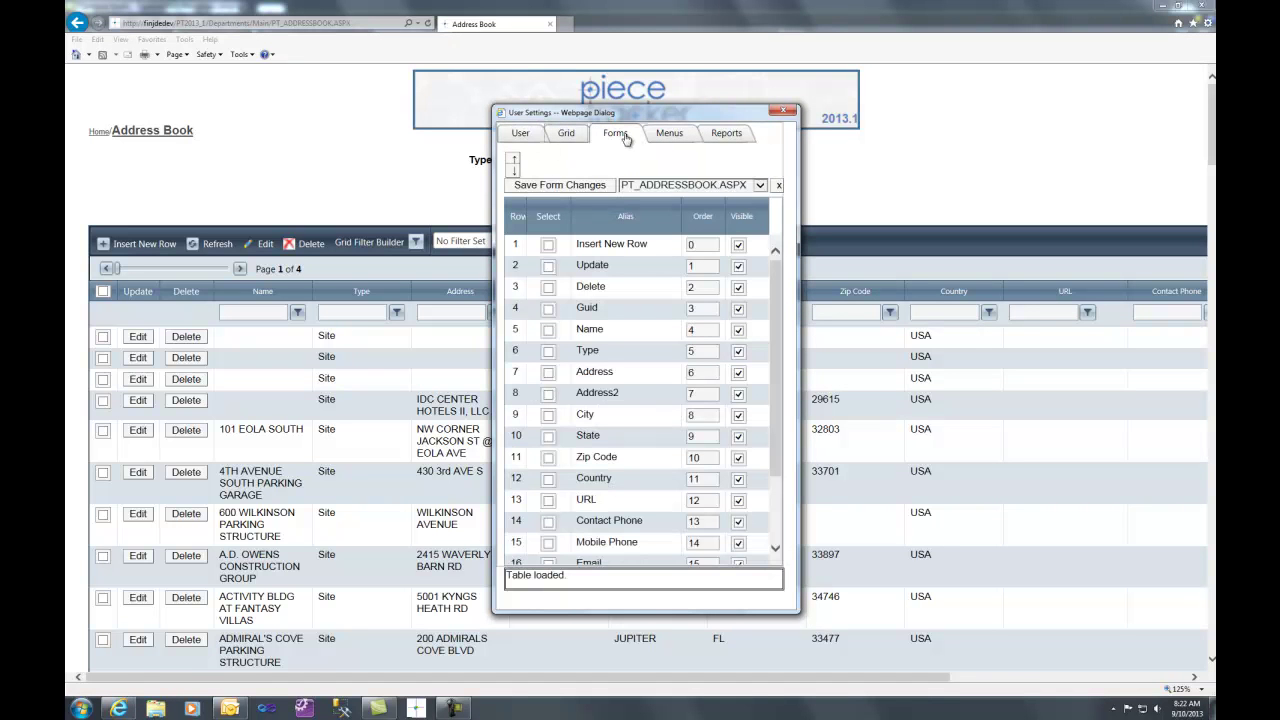
left_click(762, 187)
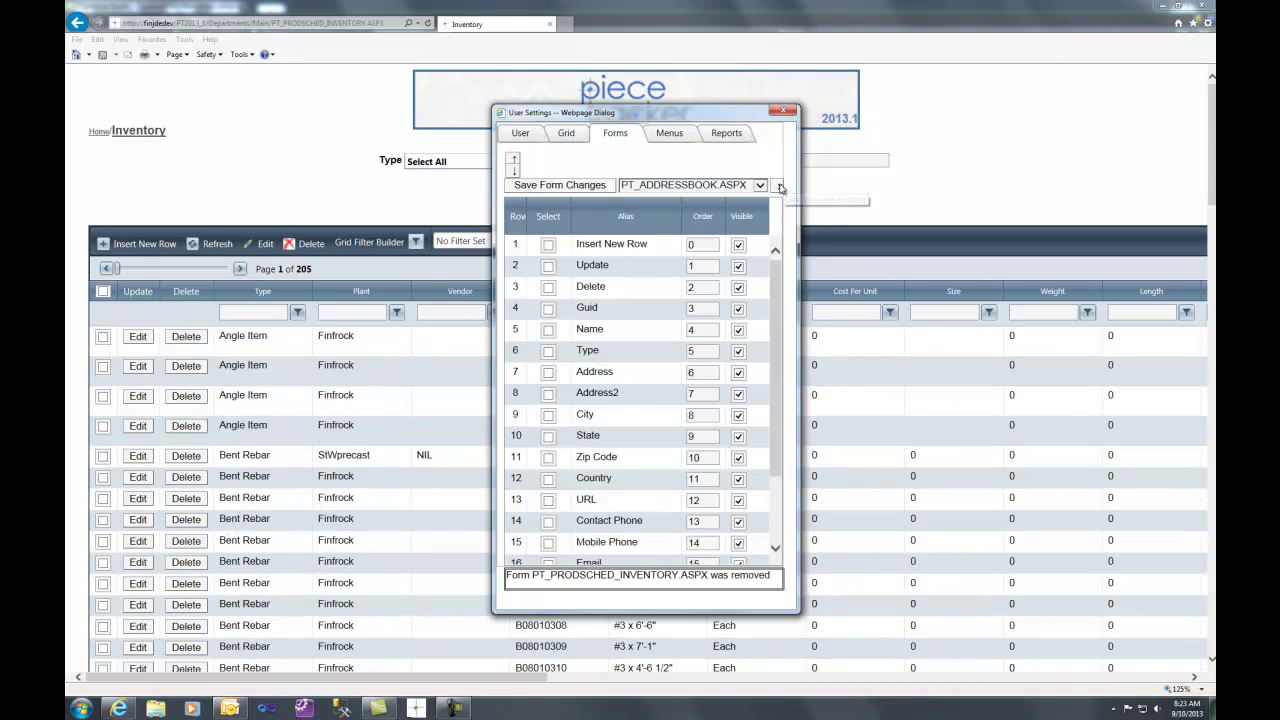
left_click(780, 186)
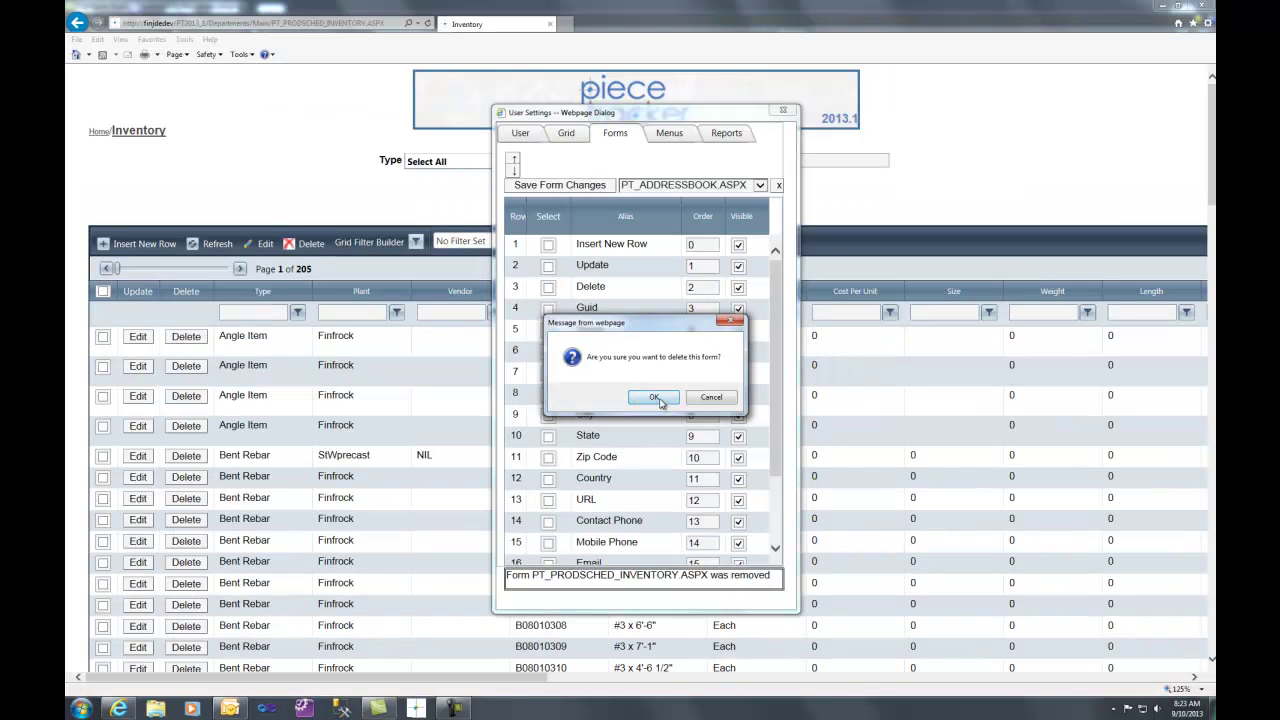
left_click(655, 398)
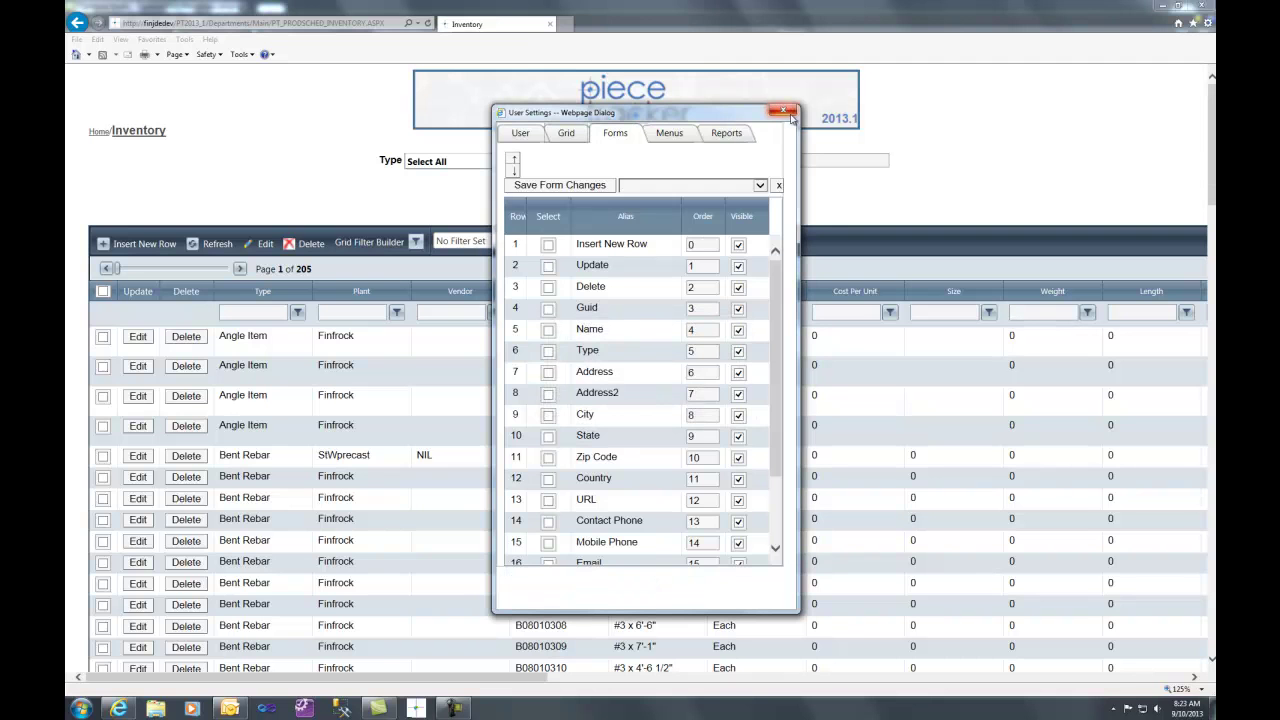
left_click(790, 114)
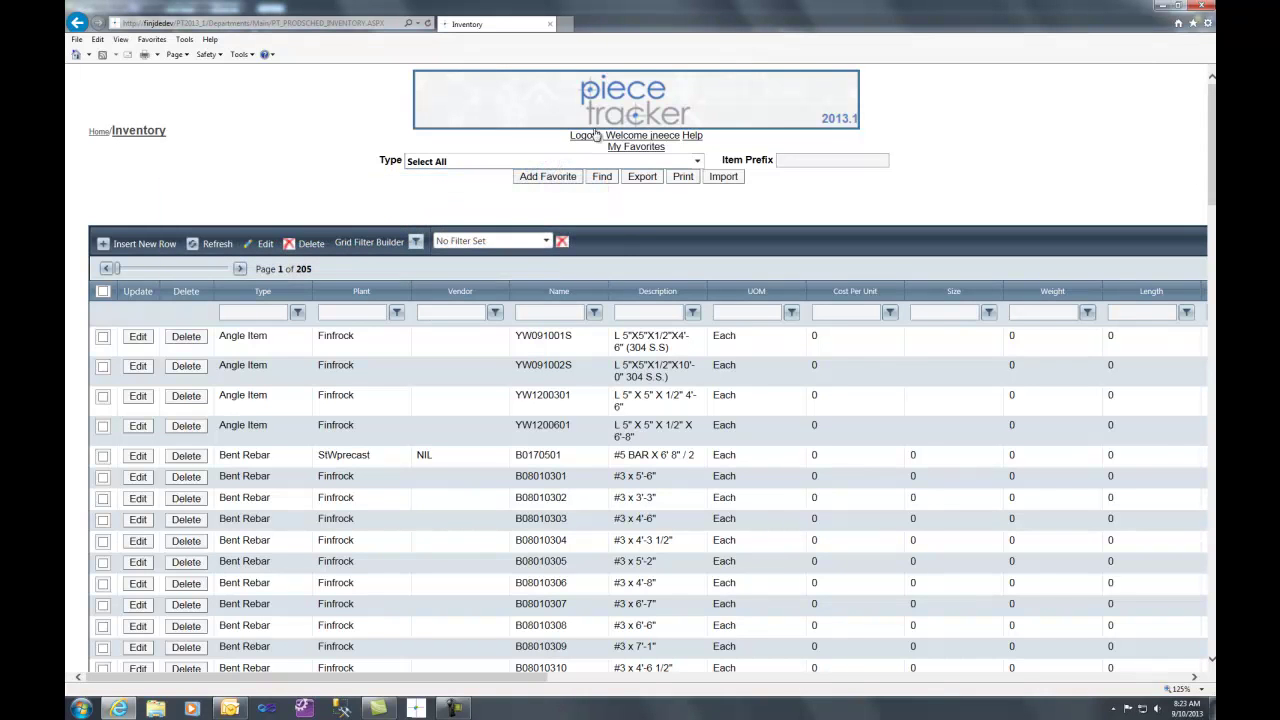
Log out of Piece Tracker and log back in.
left_click(586, 136)
left_click(628, 208)
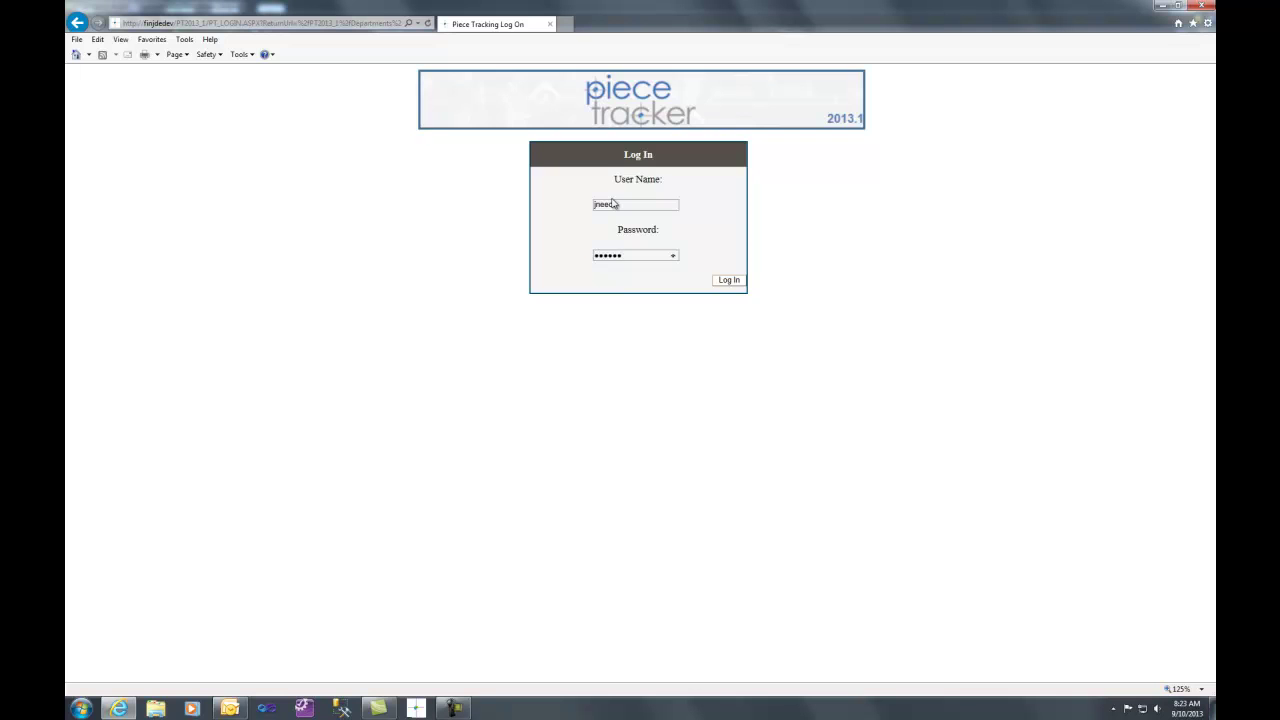
key("Return")
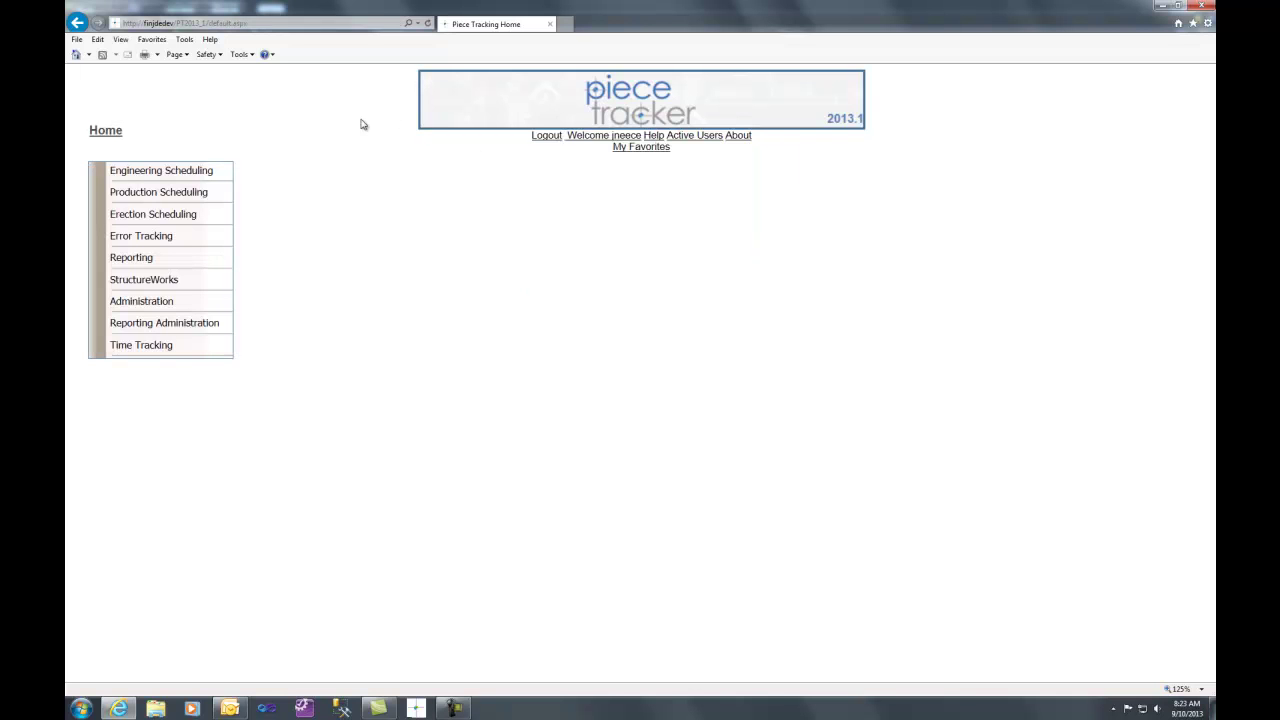
Open Production Scheduling > Address Book, list Site records, and review the restored default columns.
left_click(206, 196)
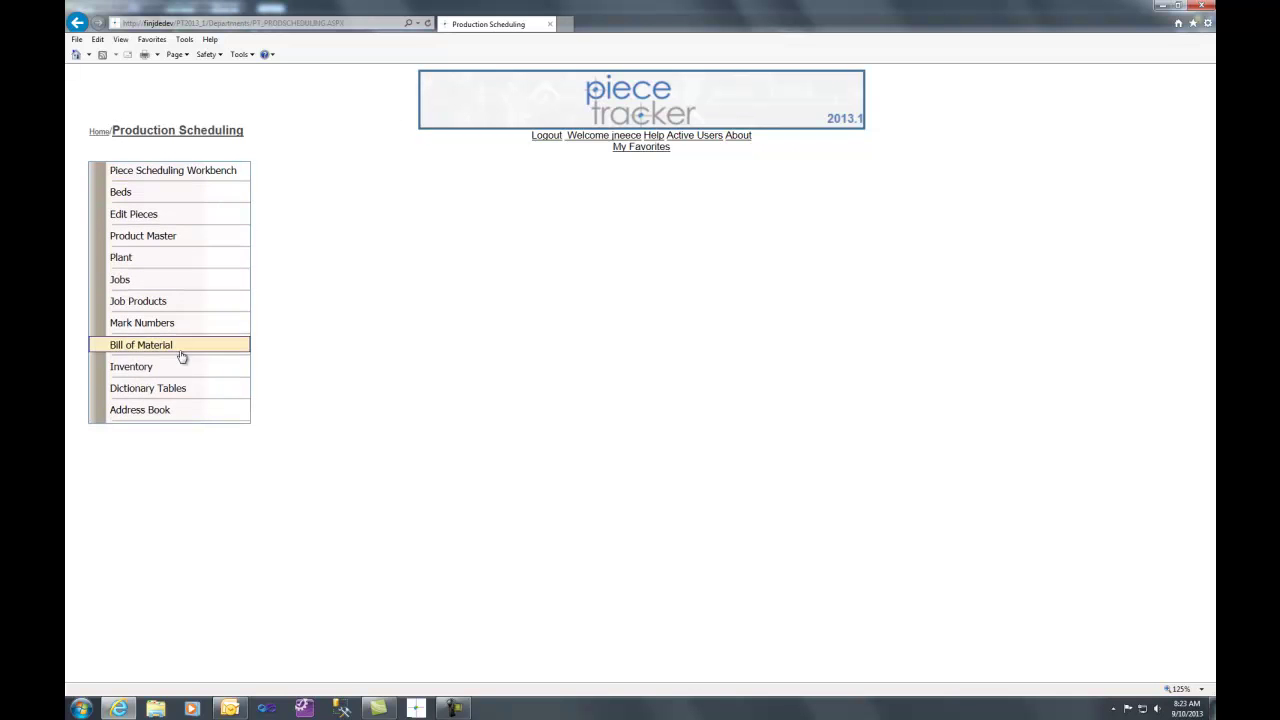
left_click(176, 414)
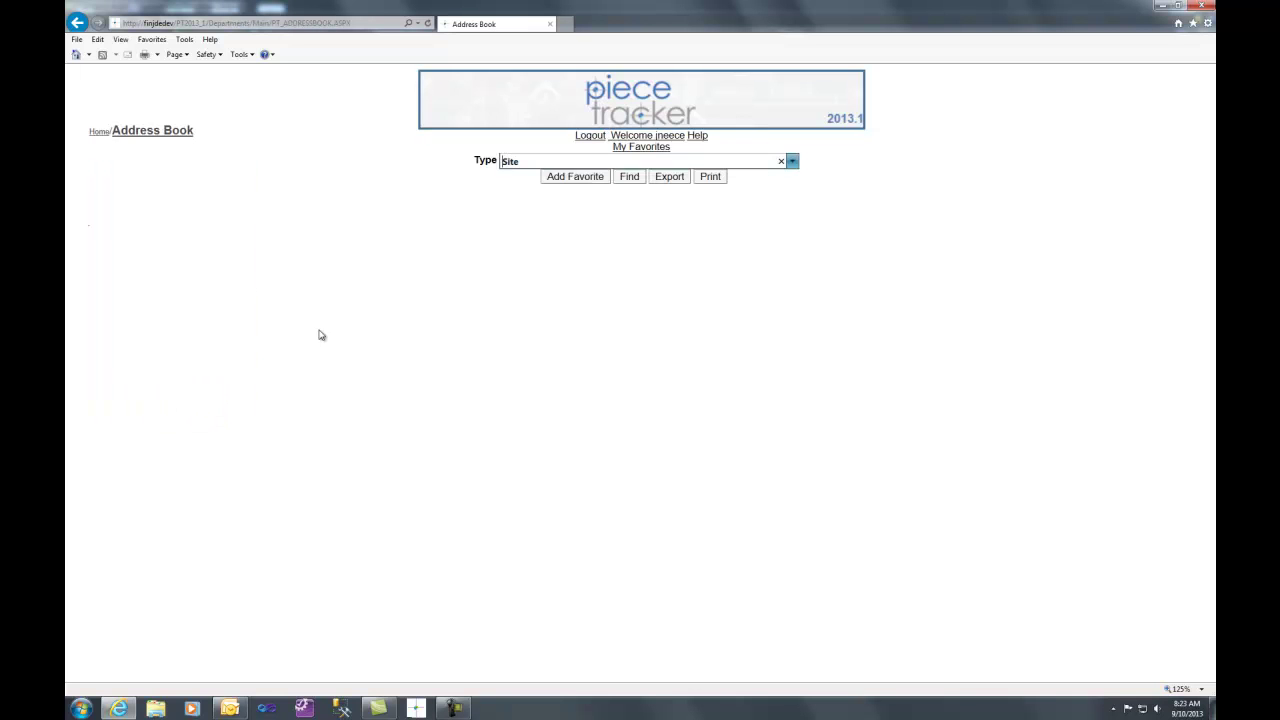
left_click(634, 176)
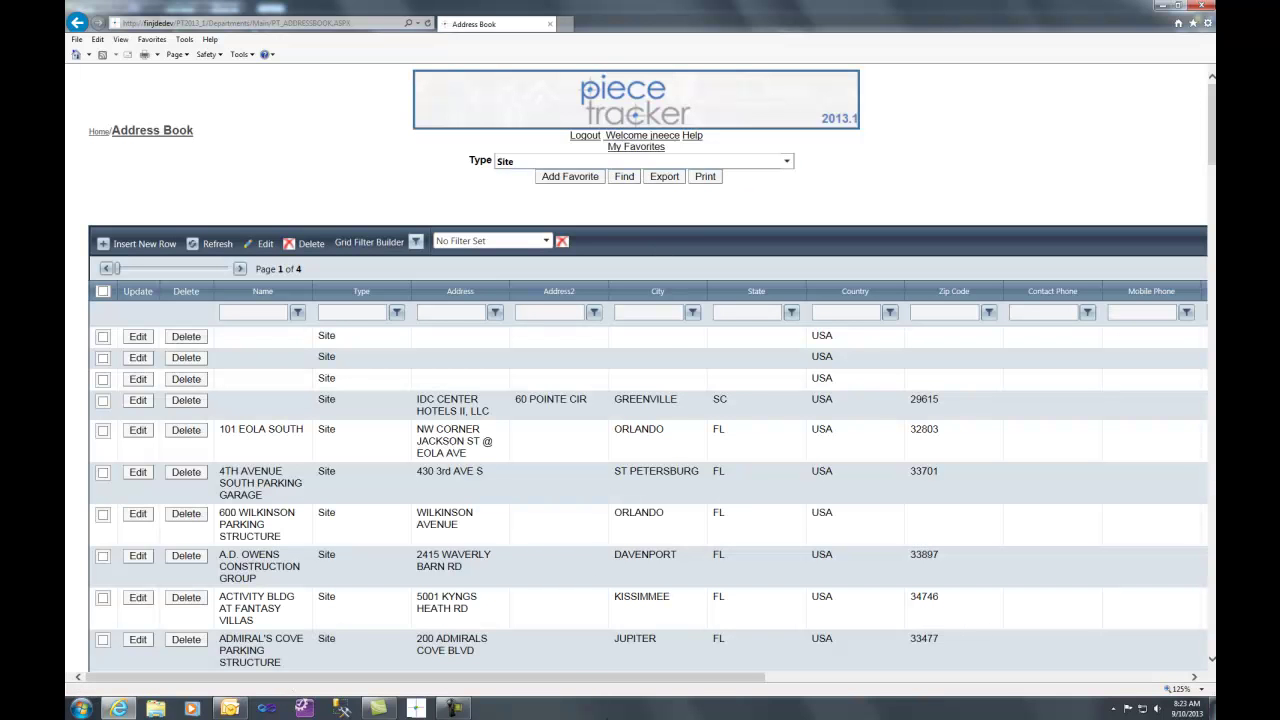
mouse_move(625, 679)
left_mouse_down()
mouse_move(873, 631)
mouse_move(1069, 616)
left_mouse_up()
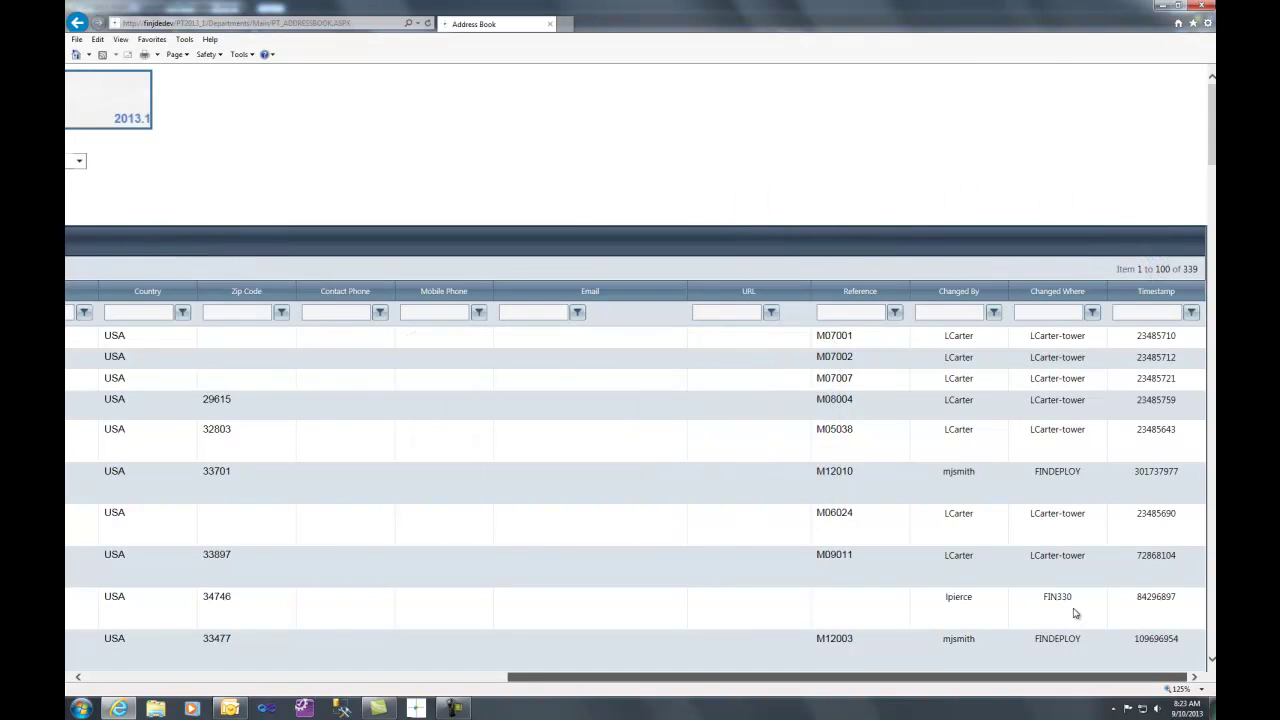
left_click_drag(1129, 677, 706, 677)
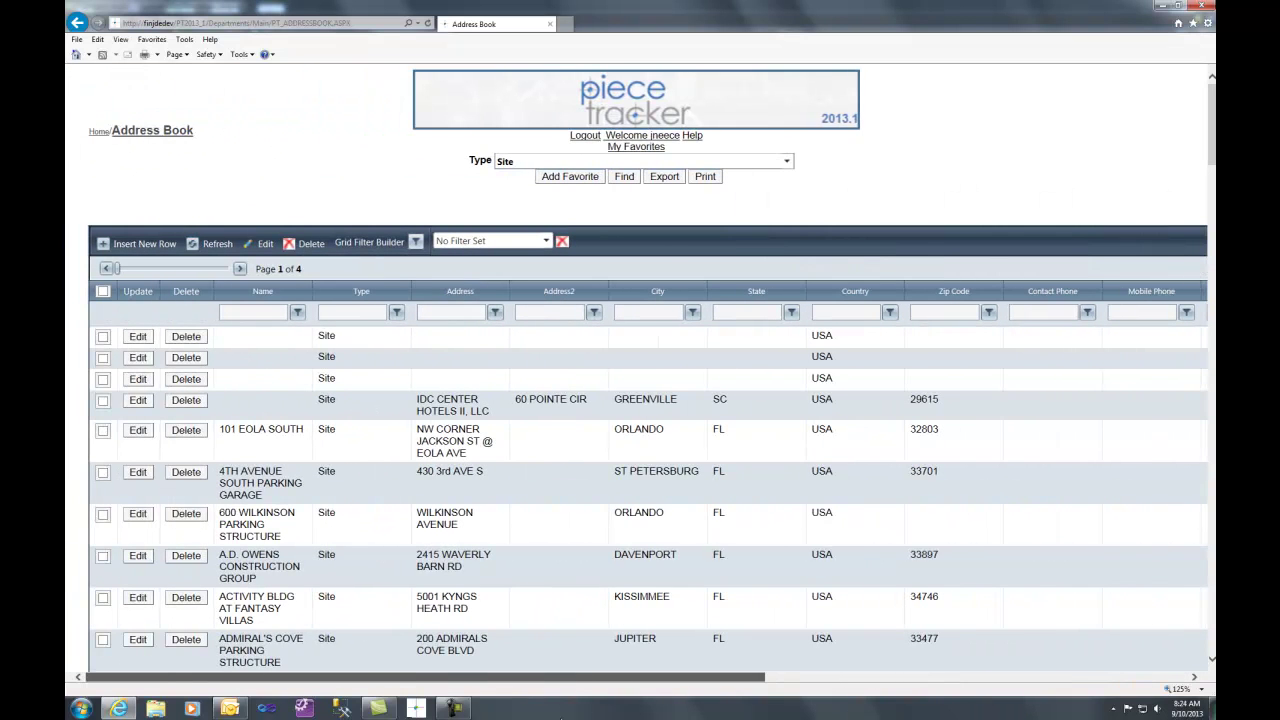
left_click(636, 137)
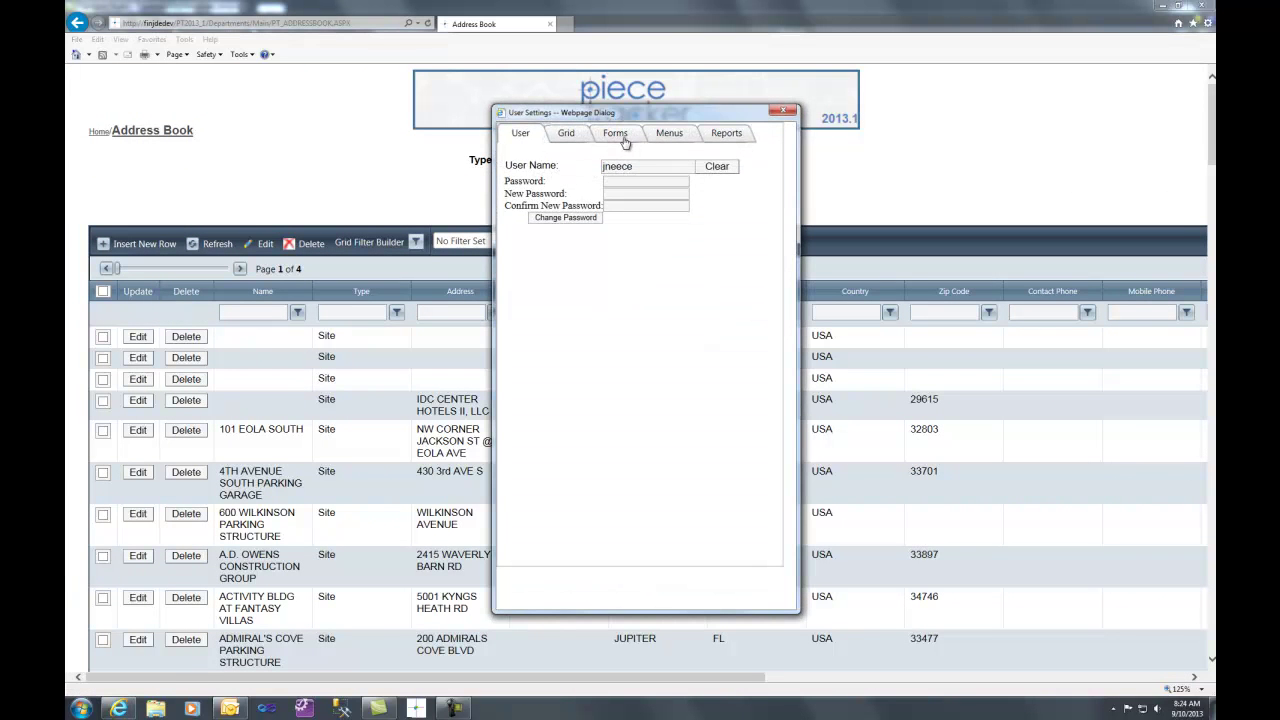
Confirm the Forms tab lists no saved layouts, then view the Menus settings.
left_click(625, 140)
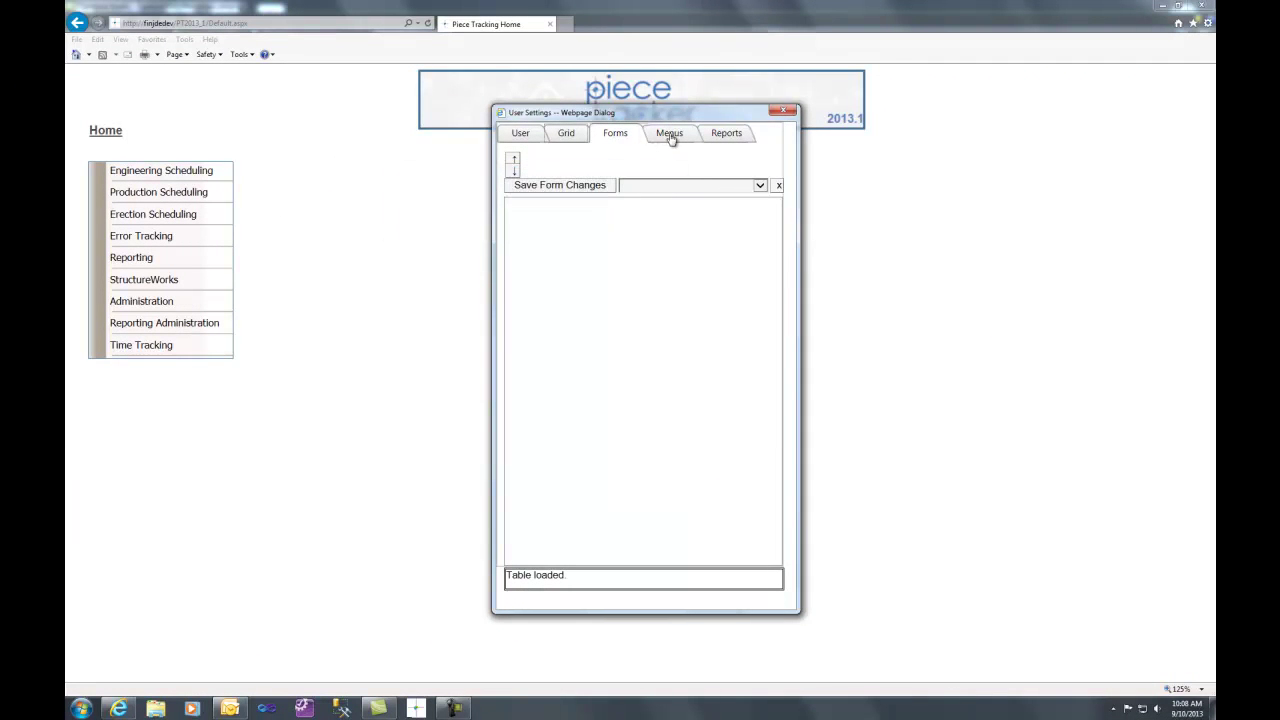
left_click(672, 139)
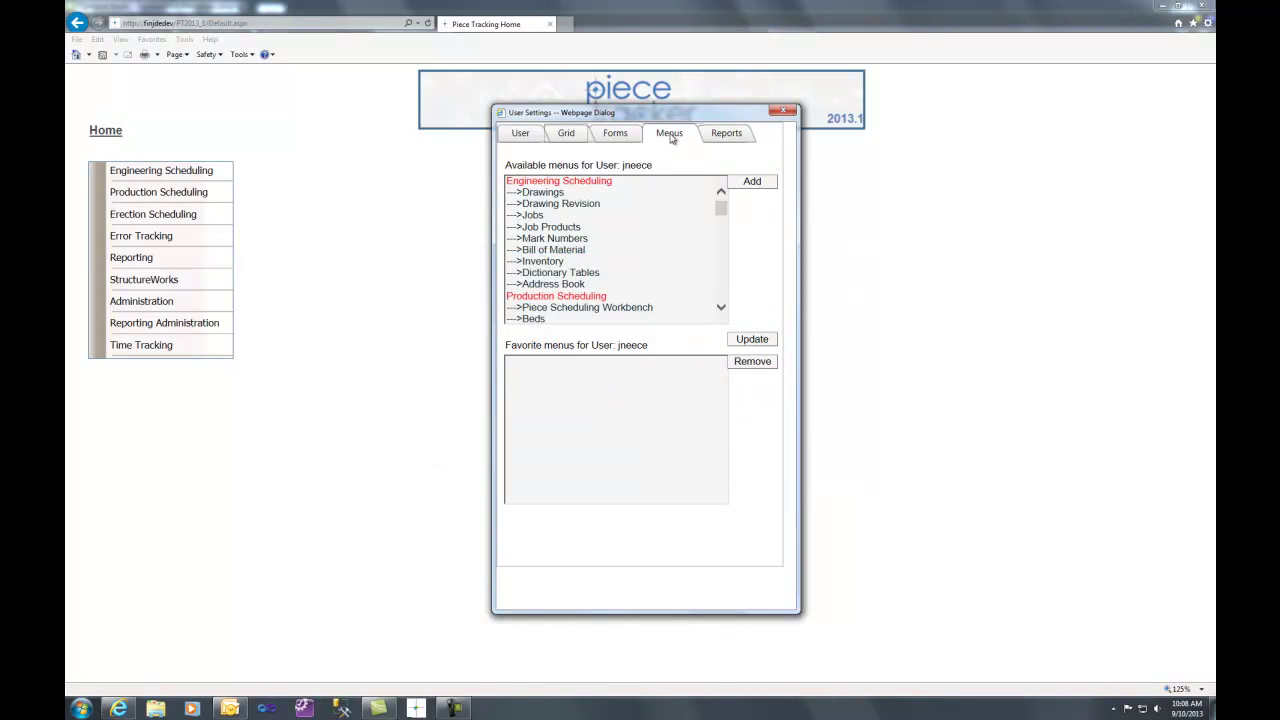
Select Job Products, Mark Numbers, Bill of Material, Inventory and Address Book among the available menus.
left_click(728, 136)
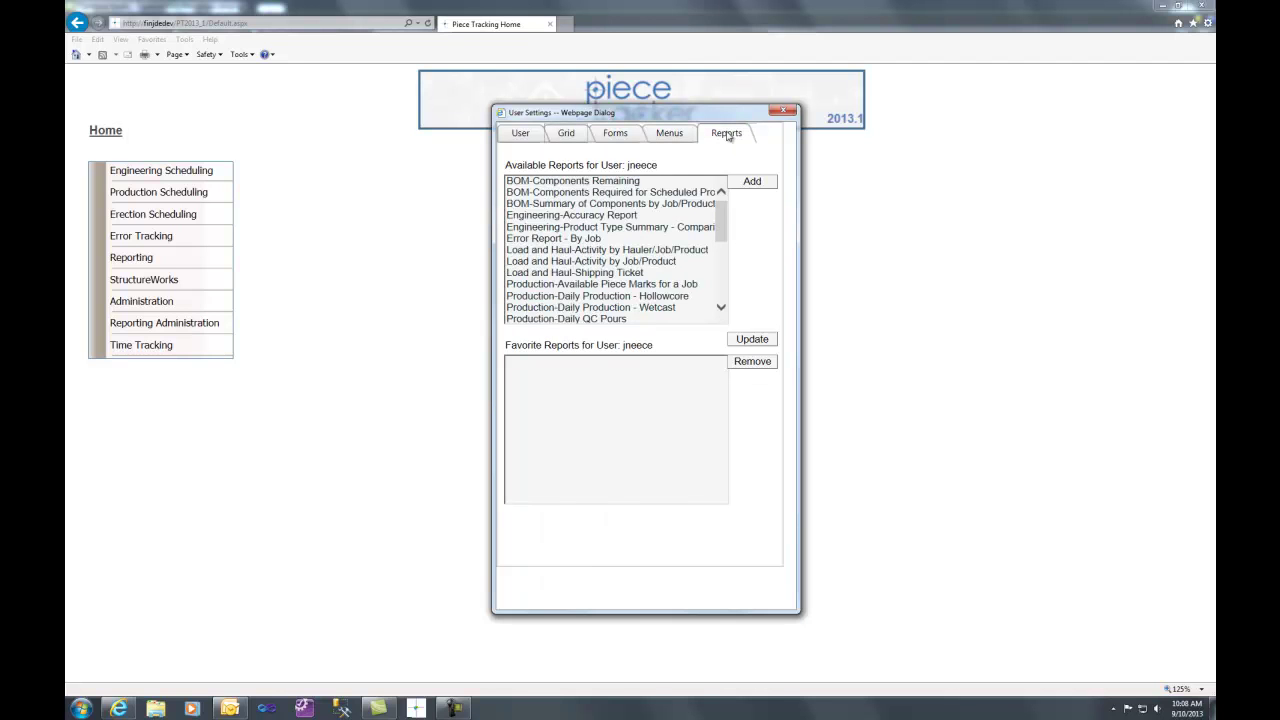
left_click(685, 138)
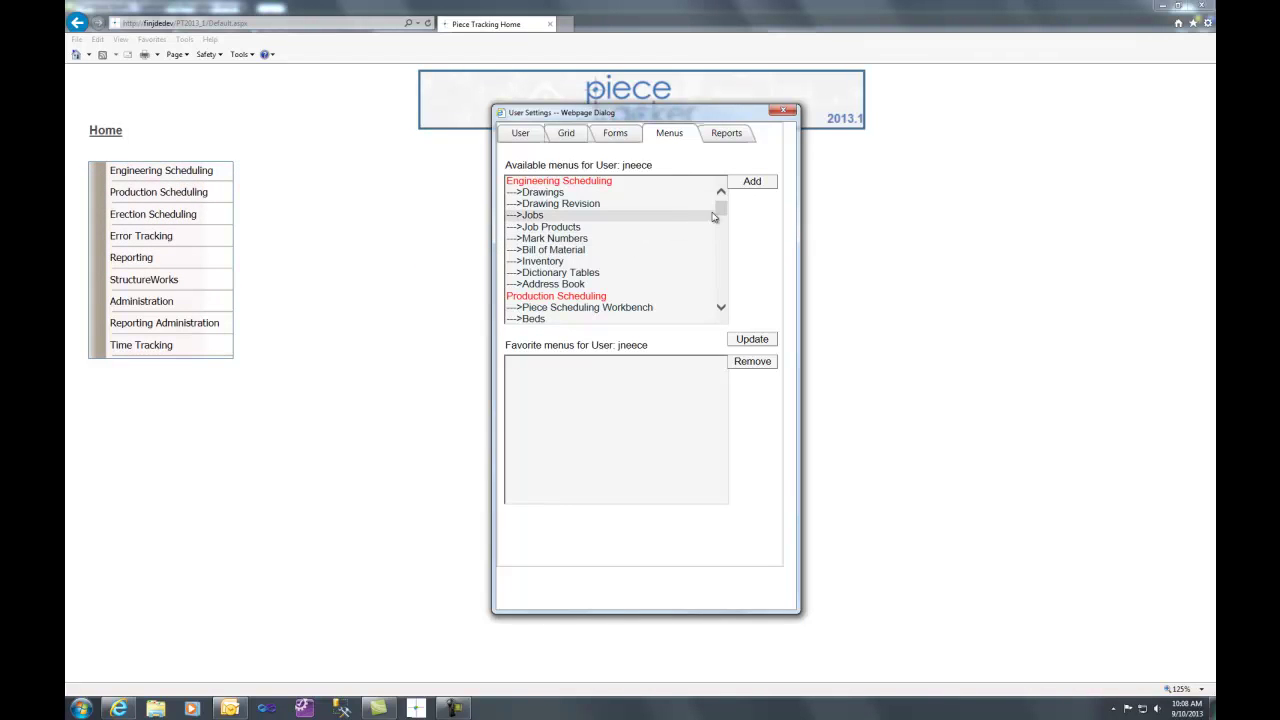
scroll(720, 208, "down", 1)
scroll(720, 208, "up", 1)
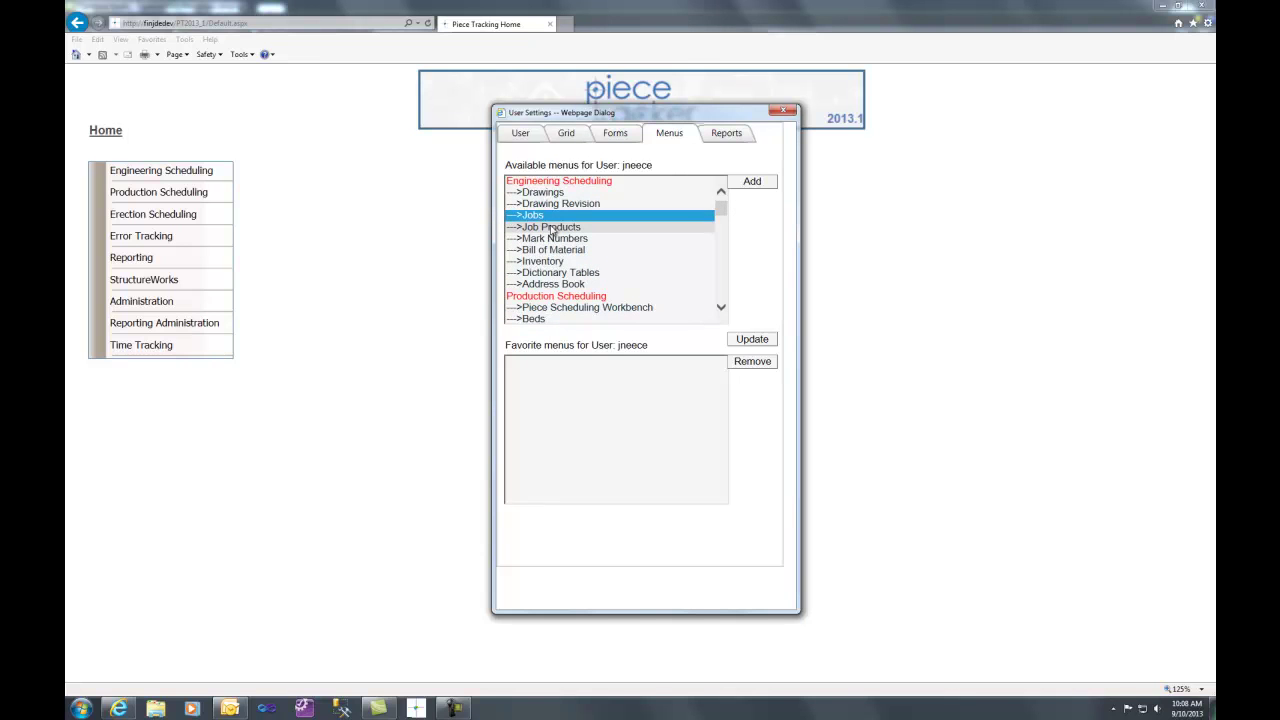
left_click(551, 228, "ctrl")
left_click(553, 238, "ctrl")
left_click(553, 250, "ctrl")
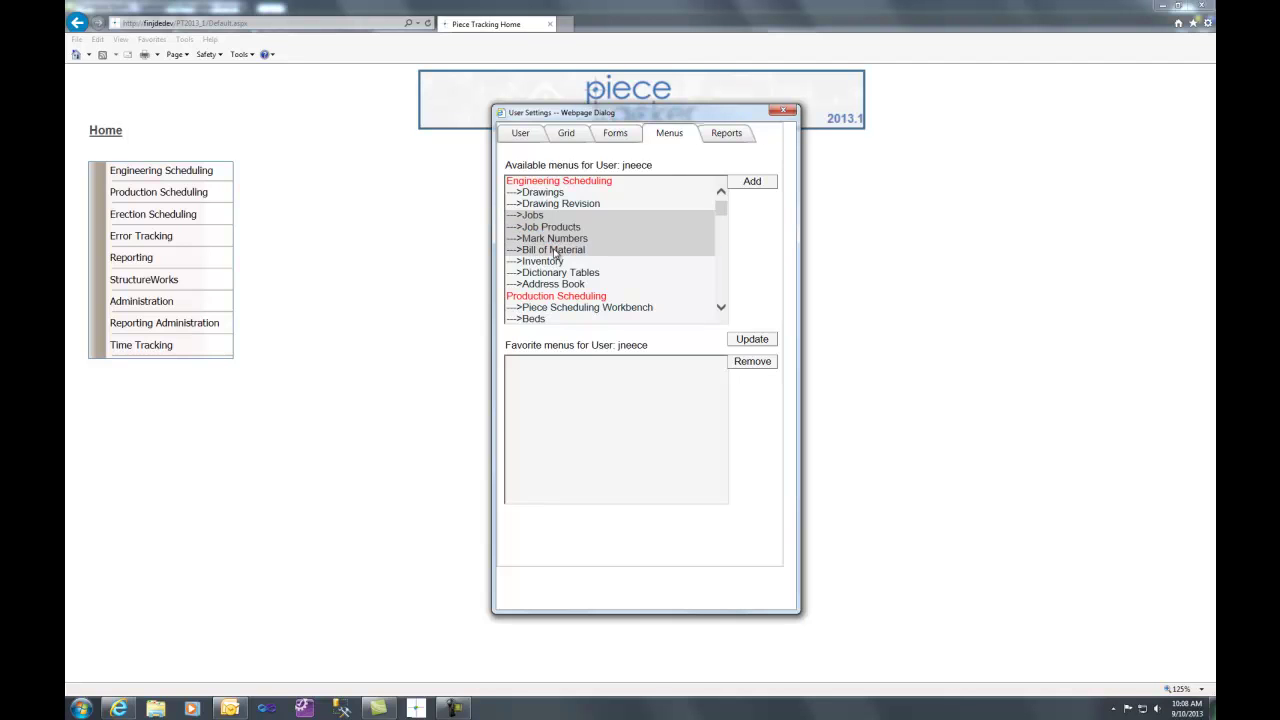
left_click(553, 261, "ctrl")
left_click(558, 284, "ctrl")
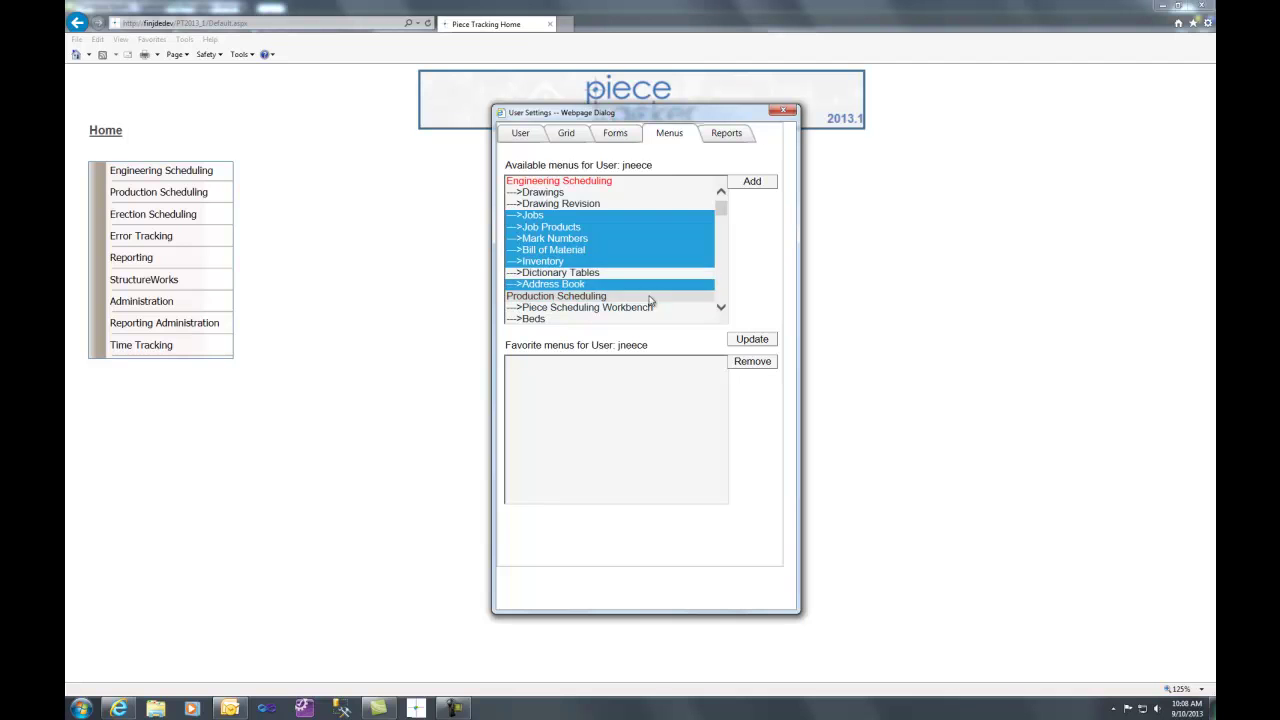
Also select Piece Scheduling and Erection Piece List Workbenches, then add the selection to favorites.
scroll(671, 320, "down", 3)
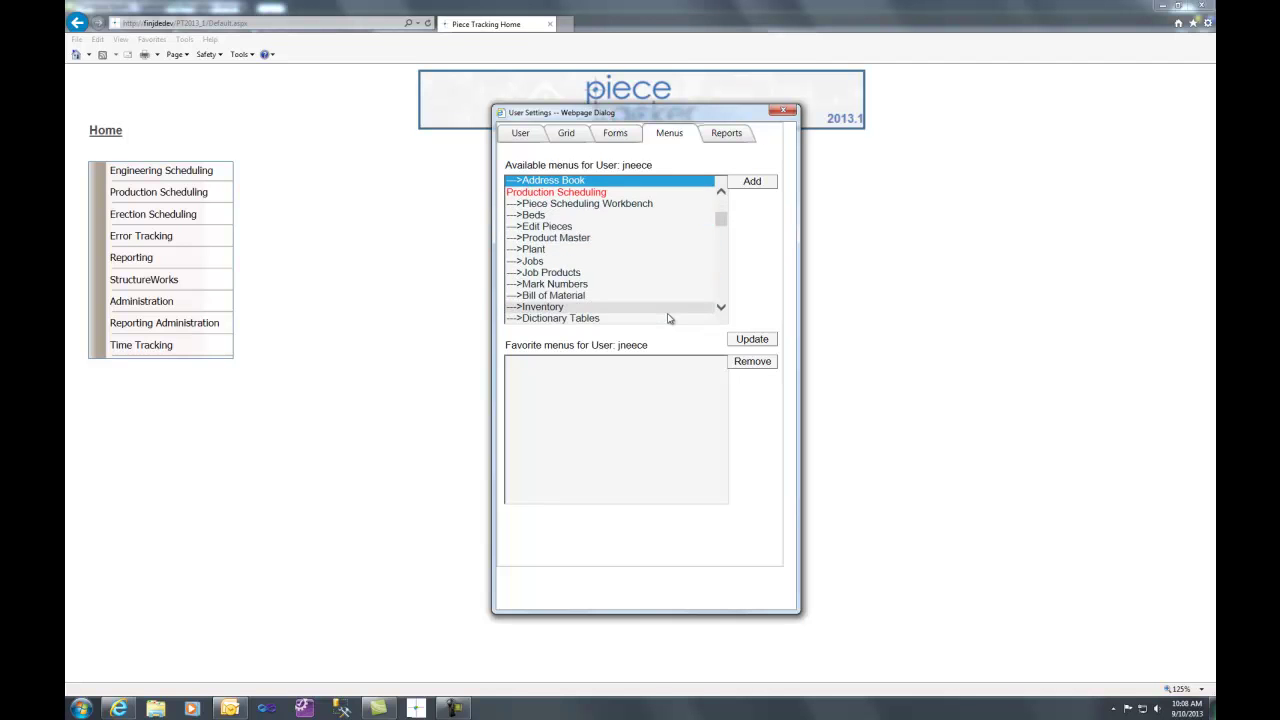
left_click(582, 204, "ctrl")
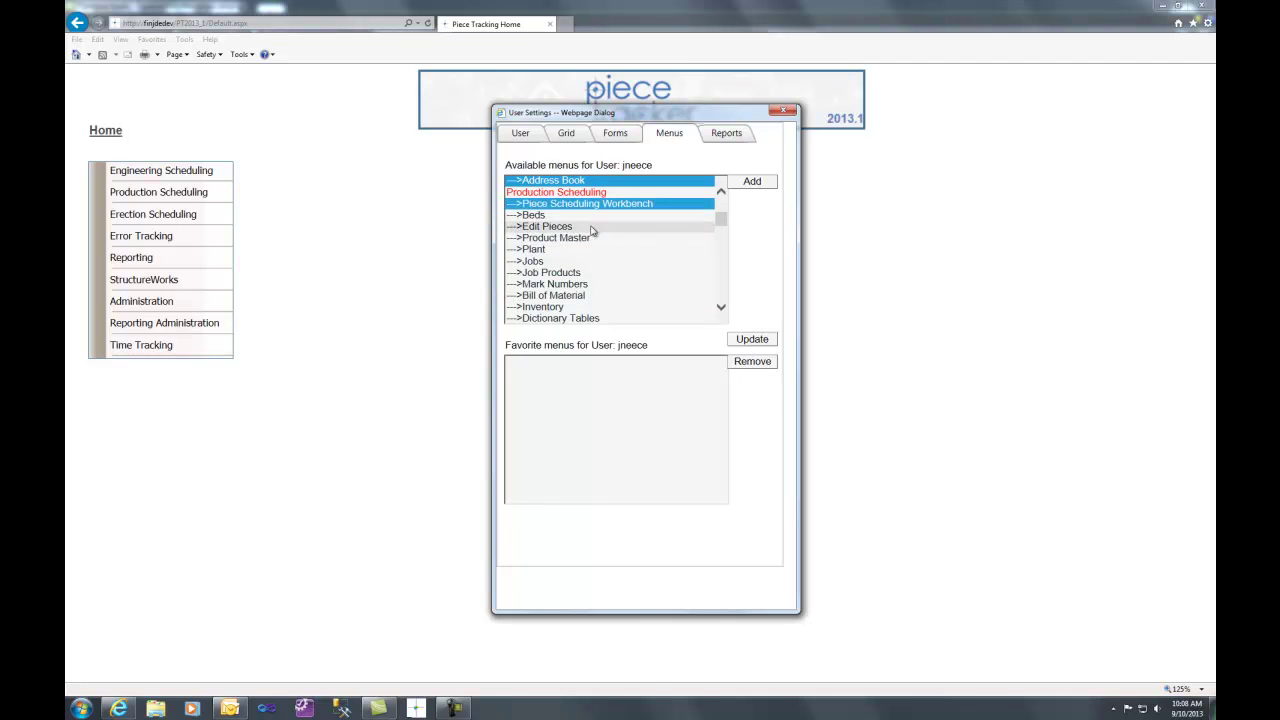
scroll(597, 246, "down", 2)
left_click(595, 285, "ctrl")
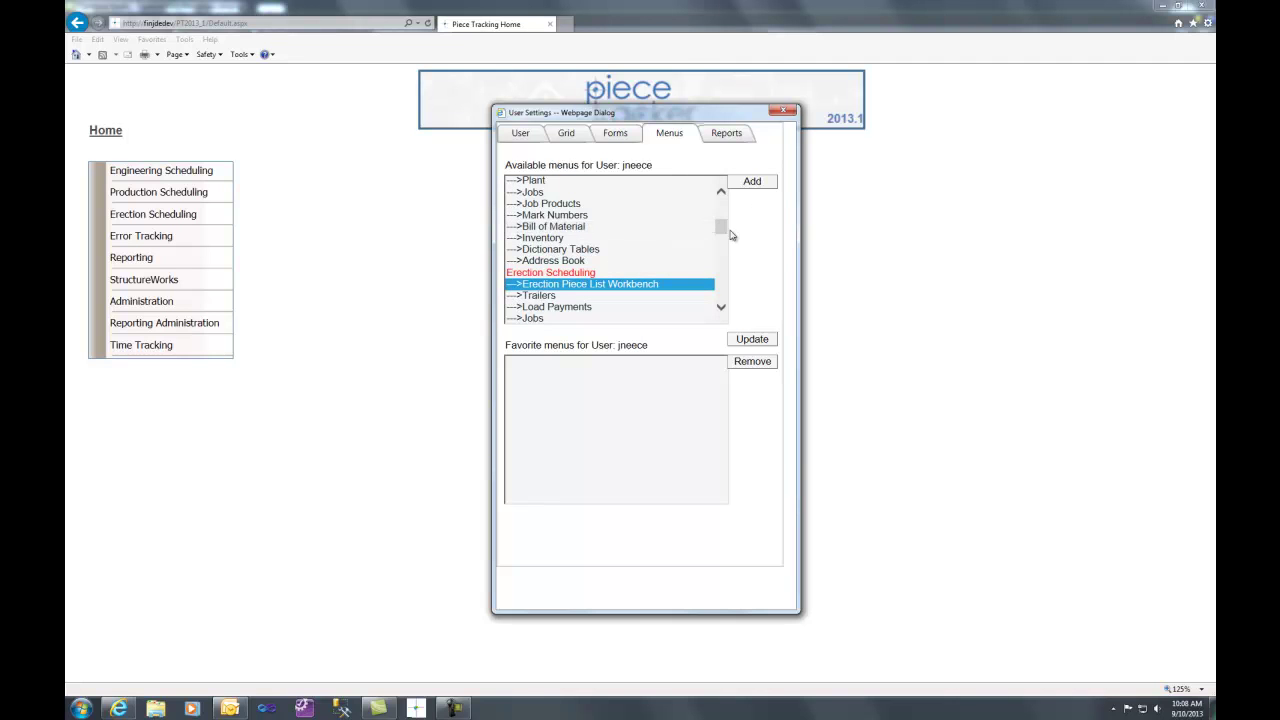
scroll(722, 250, "up", 3)
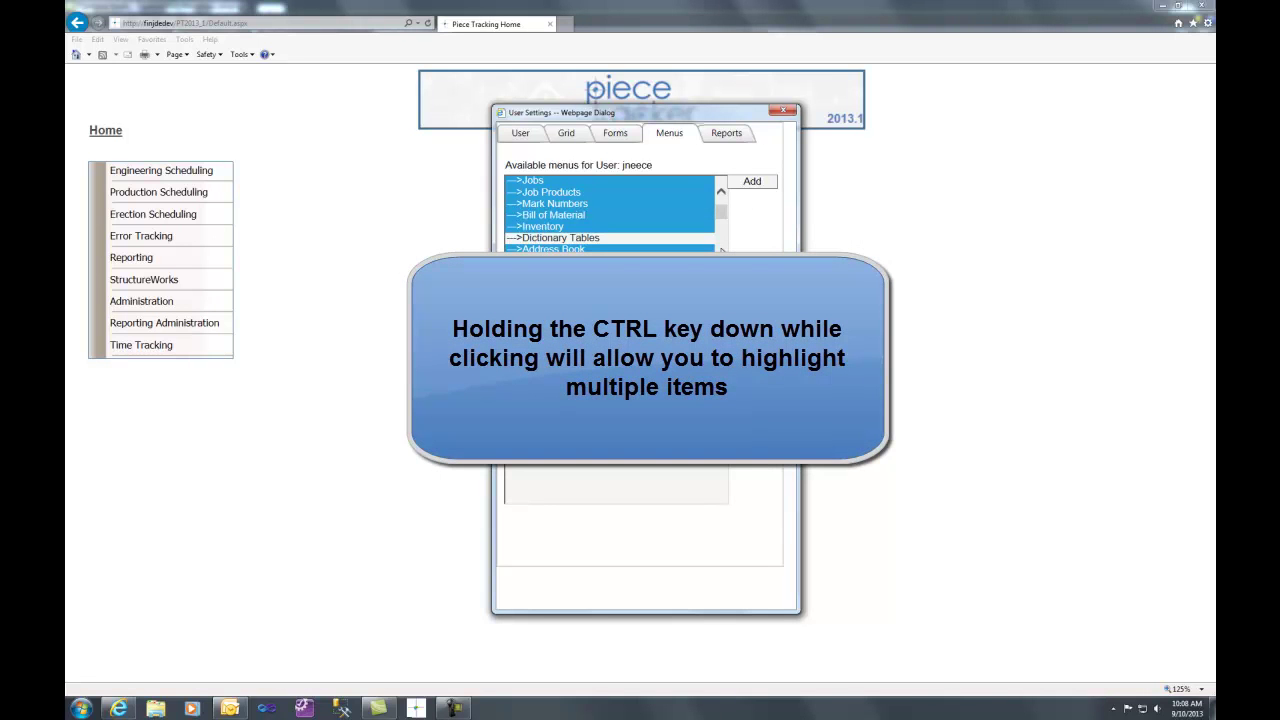
scroll(722, 253, "up", 1)
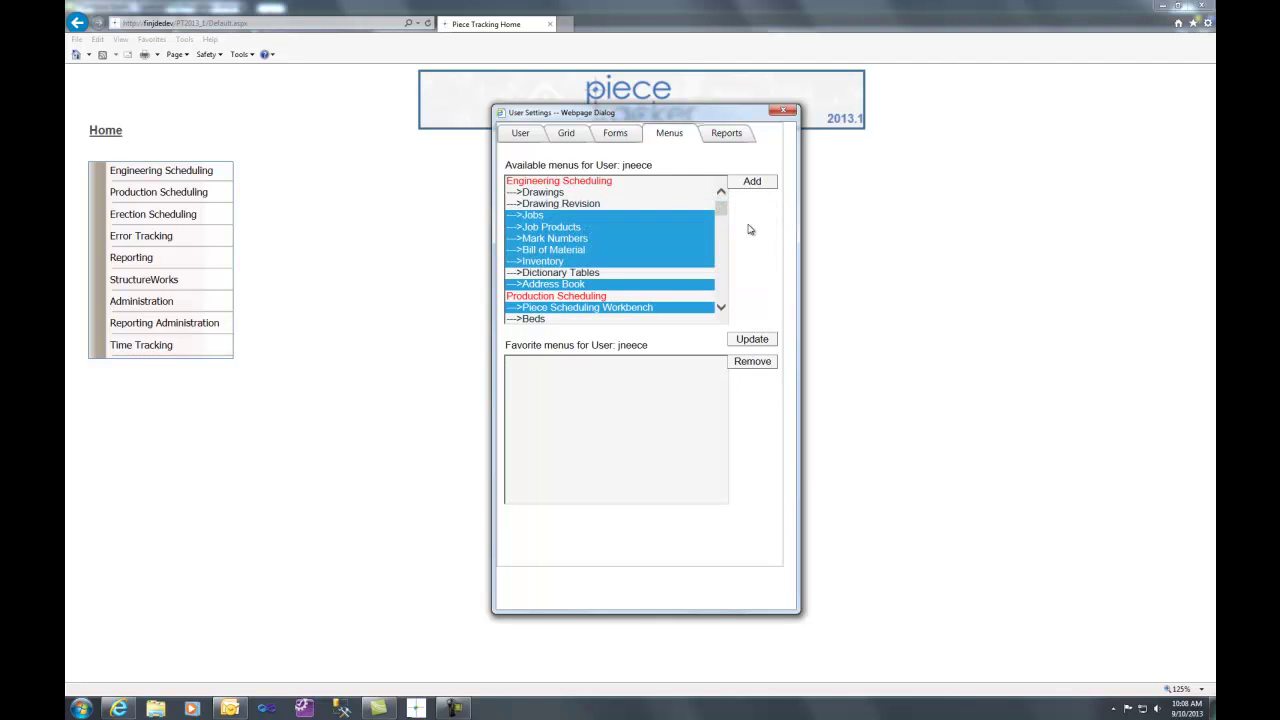
left_click(755, 183)
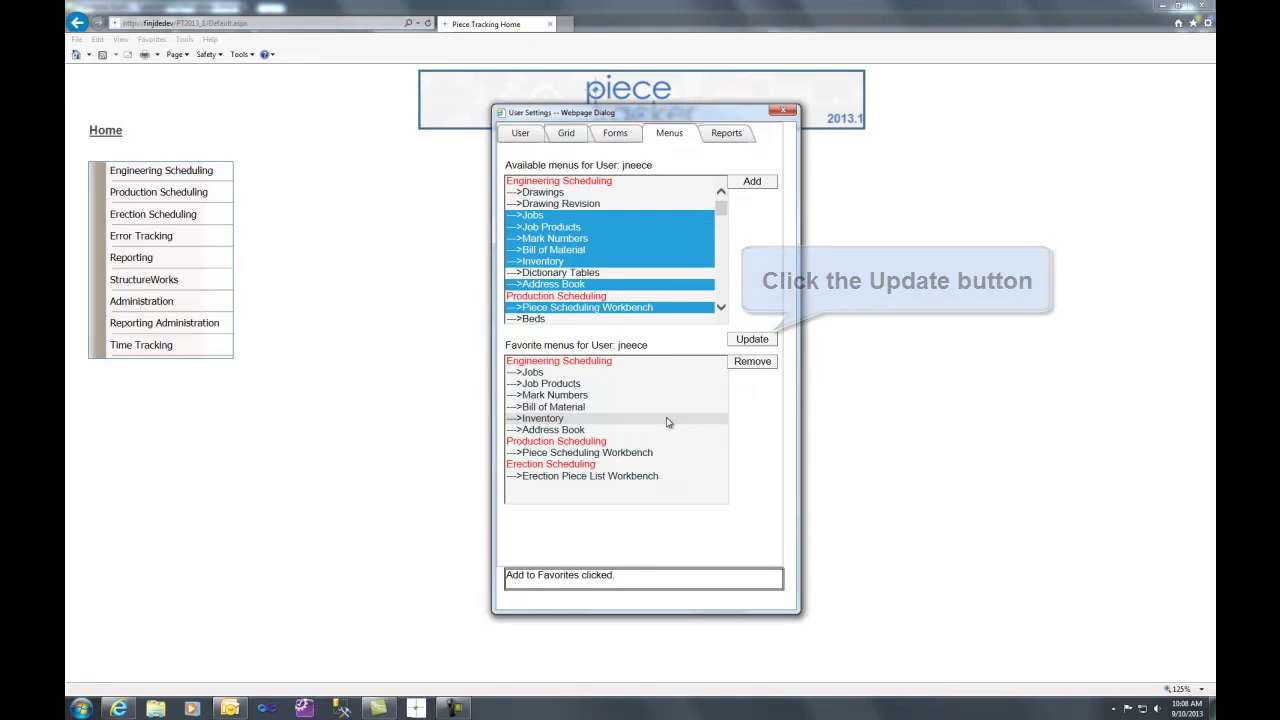
Save the new favorite menus with Update and close User Settings.
left_click(744, 343)
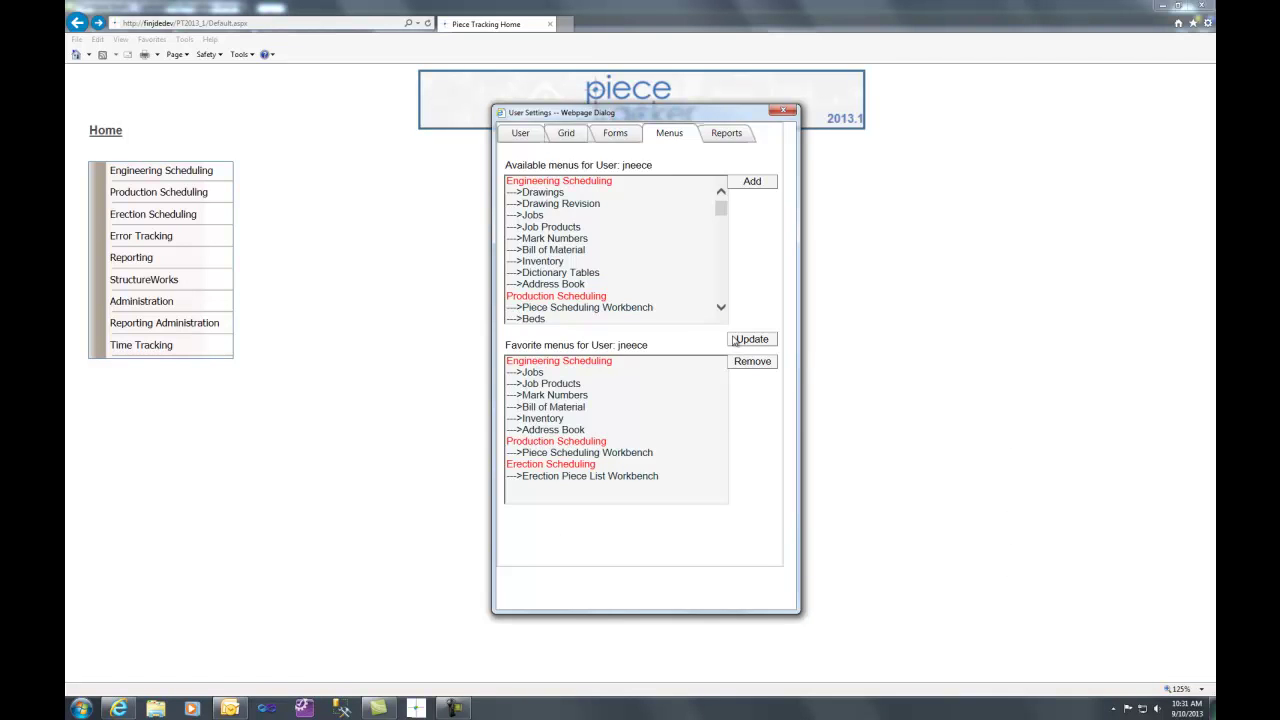
left_click(783, 111)
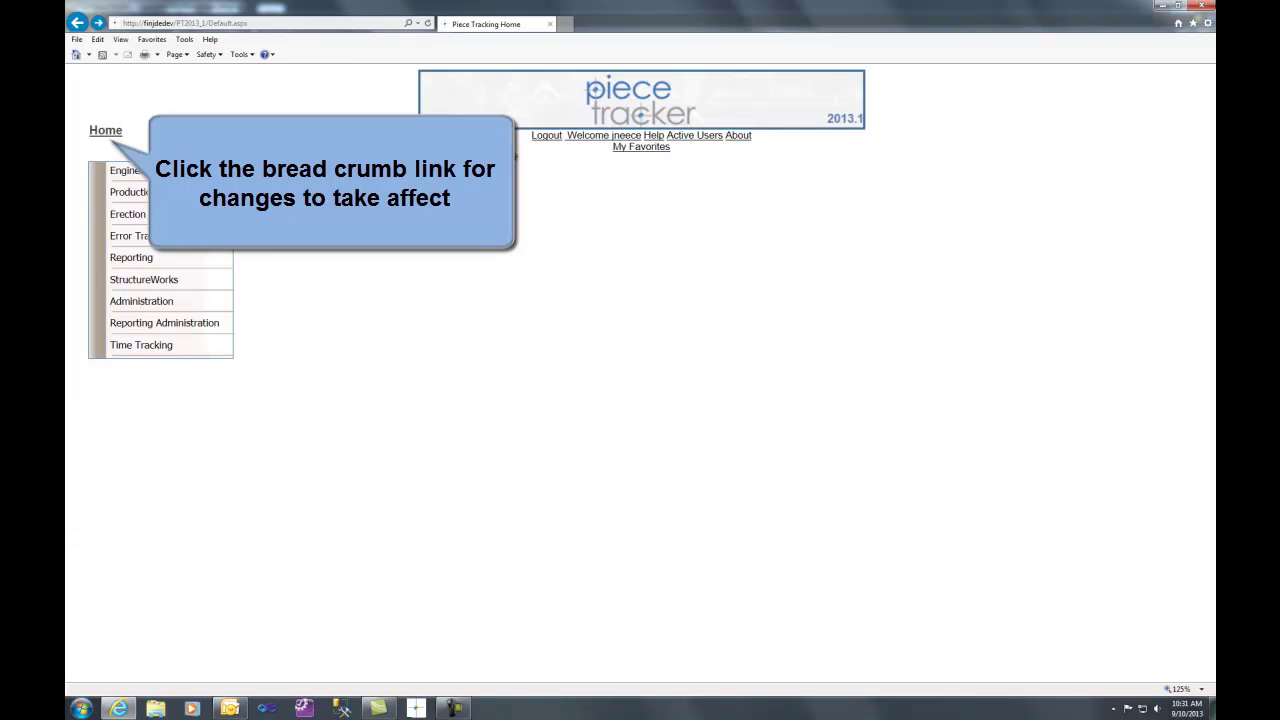
From the home page's My Favorites popup, open Address Book and list its Site records.
left_click(108, 137)
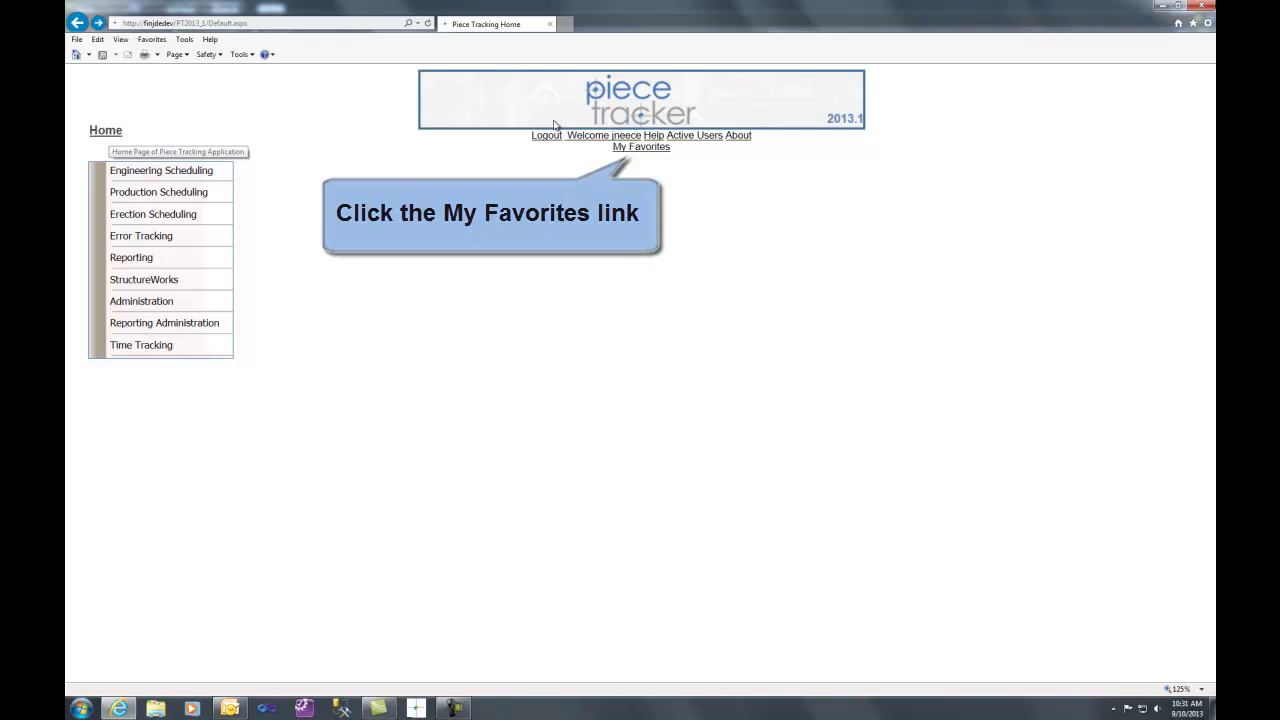
left_click(648, 150)
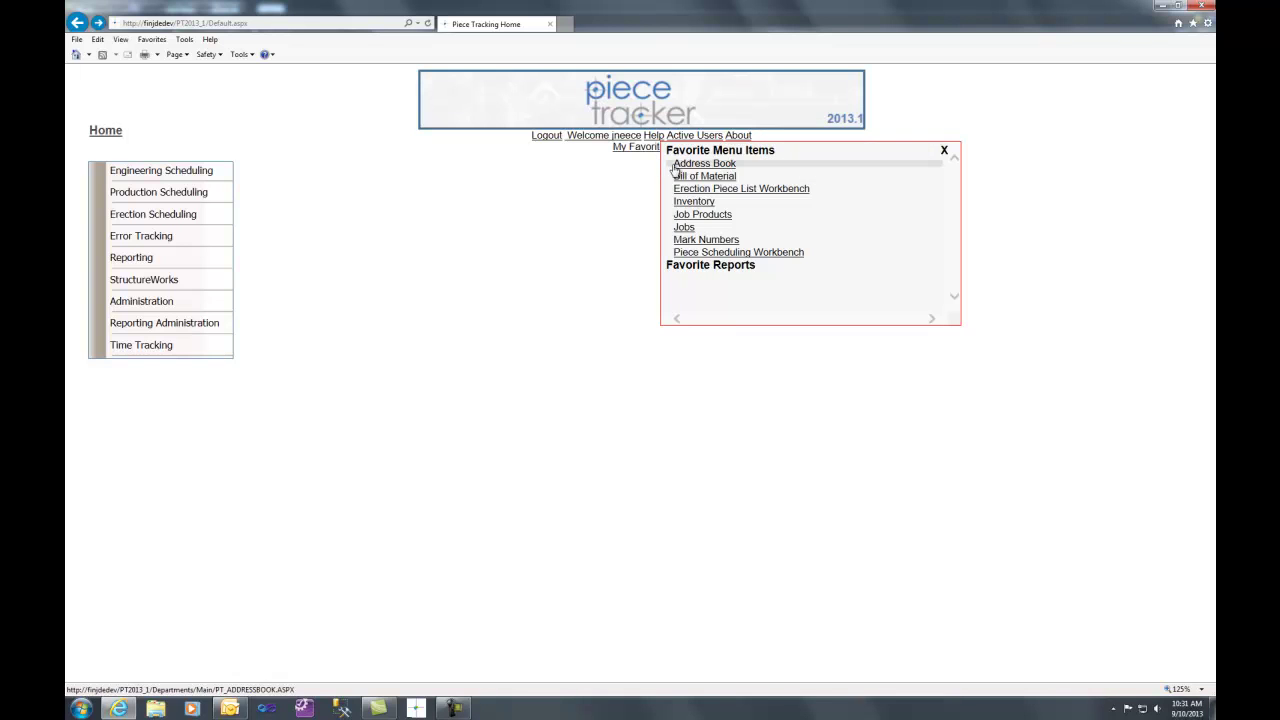
left_click(674, 166)
left_click(640, 177)
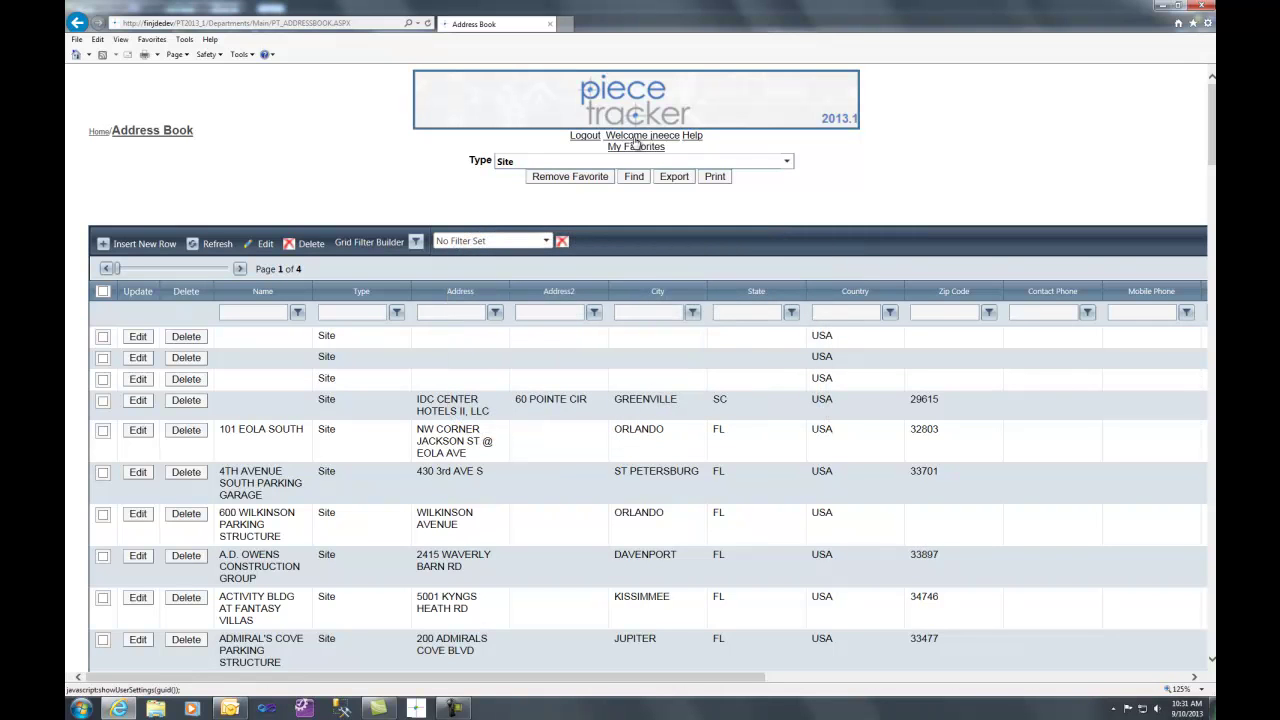
Remove Jobs and Job Products from the favorite menus in User Settings and save with Update.
left_click(635, 140)
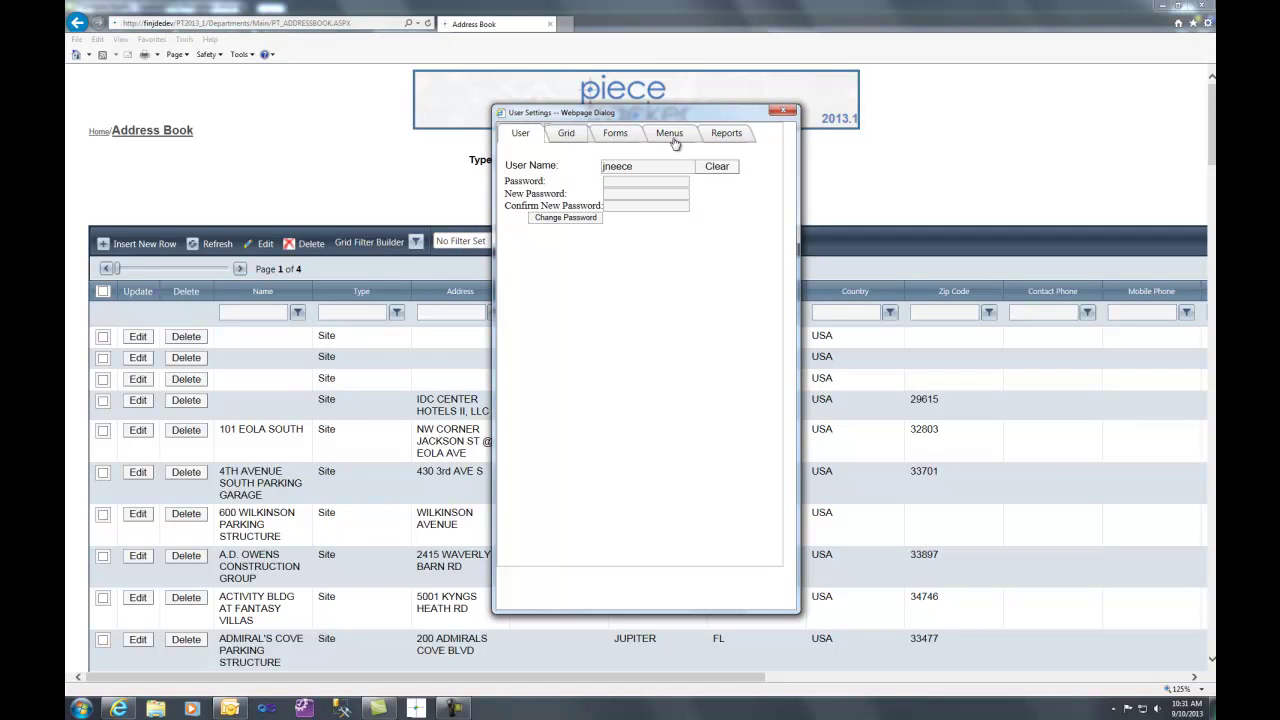
left_click(673, 140)
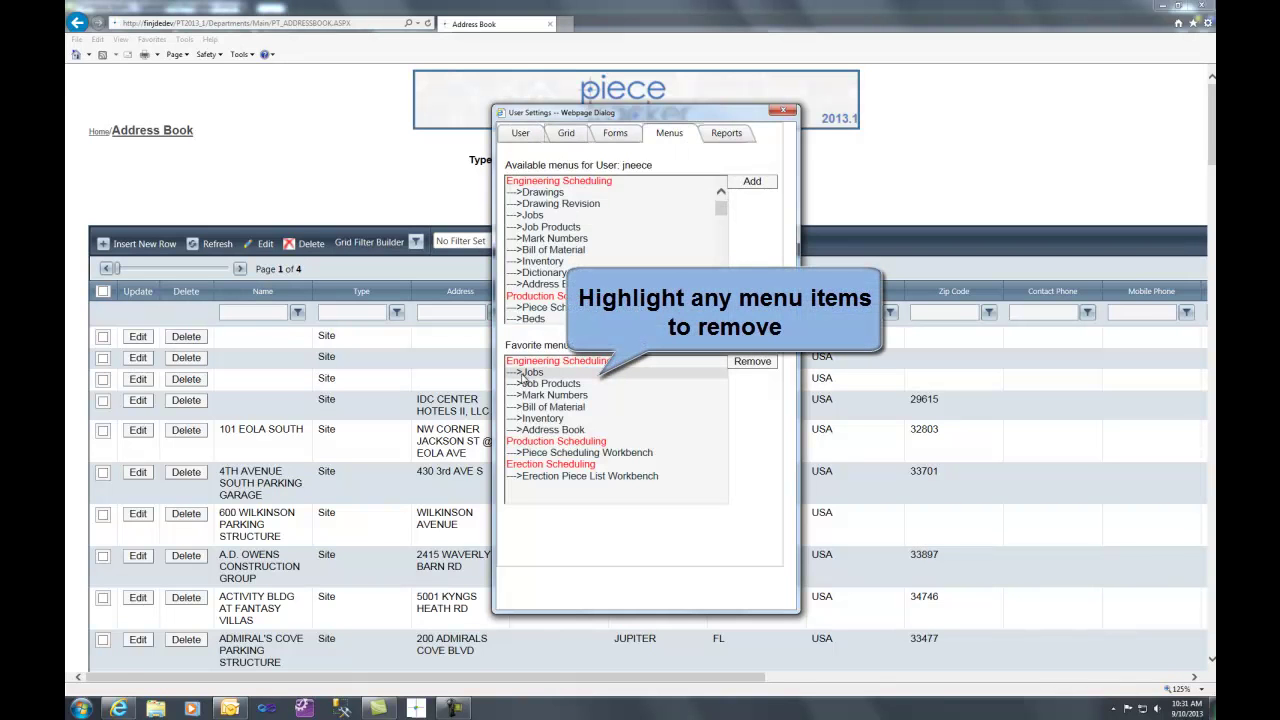
left_click(524, 373)
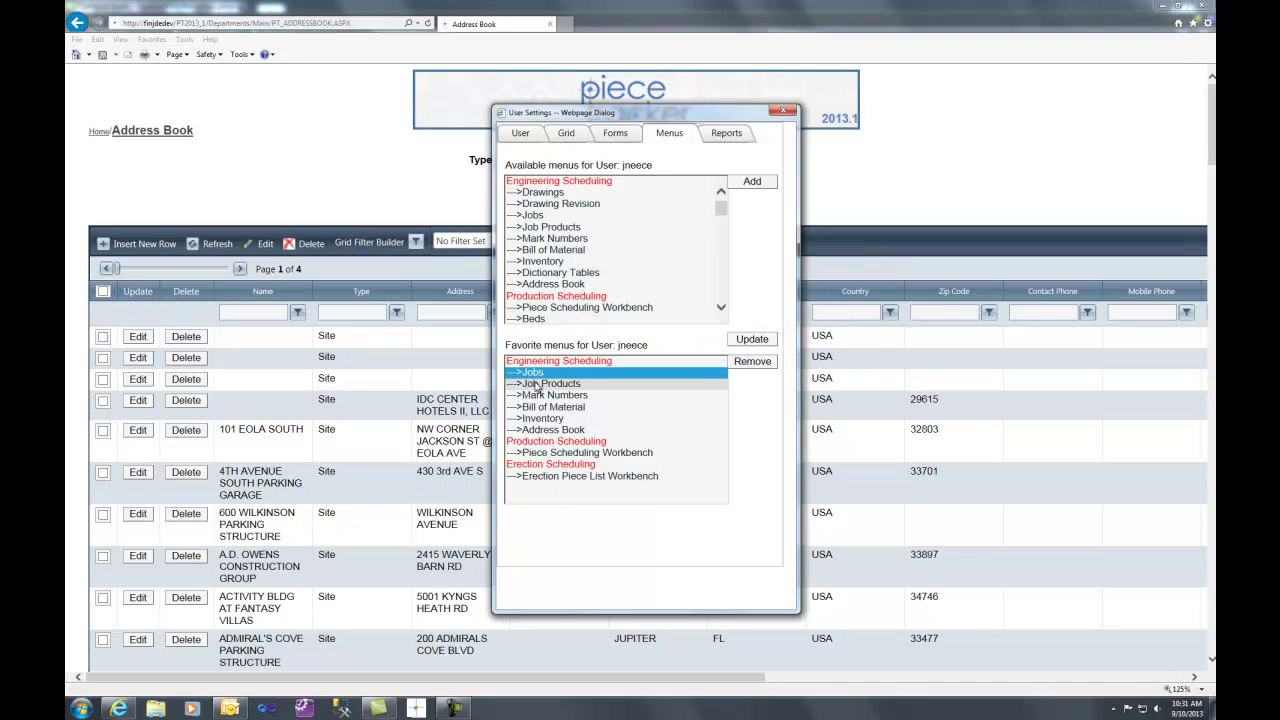
left_click(537, 386, "ctrl")
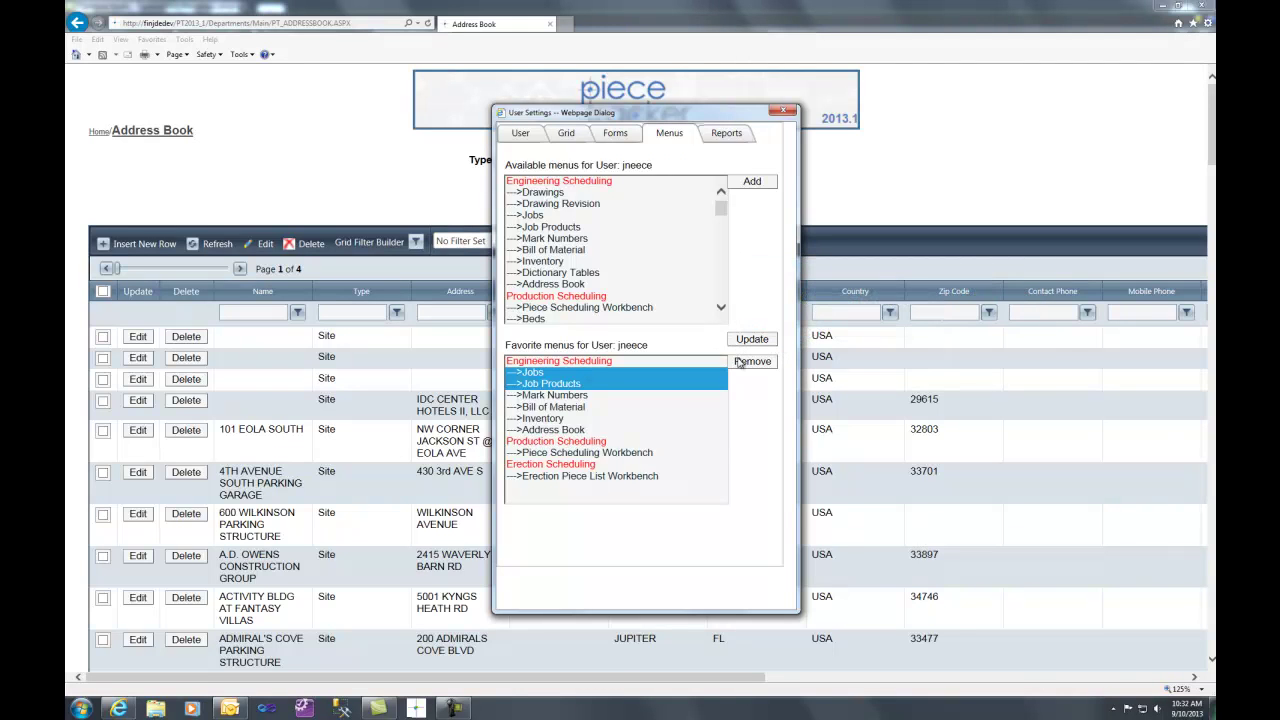
left_click(740, 362)
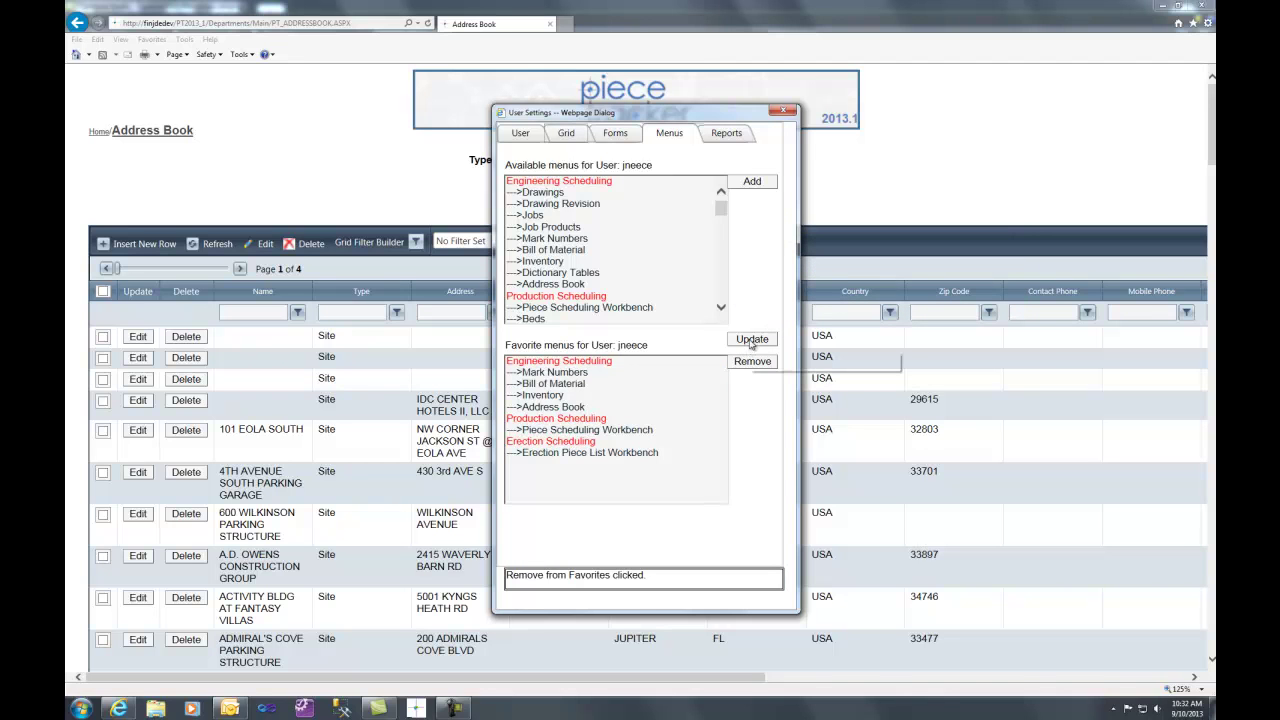
left_click(751, 342)
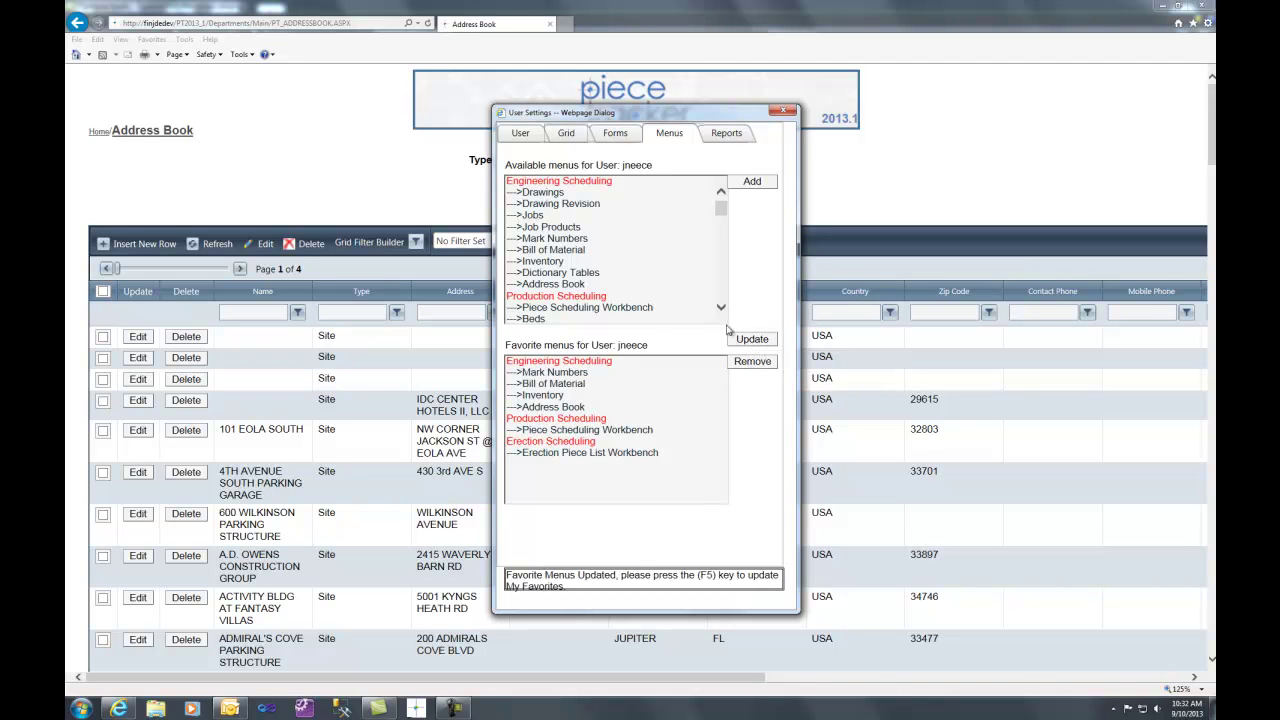
left_click(787, 113)
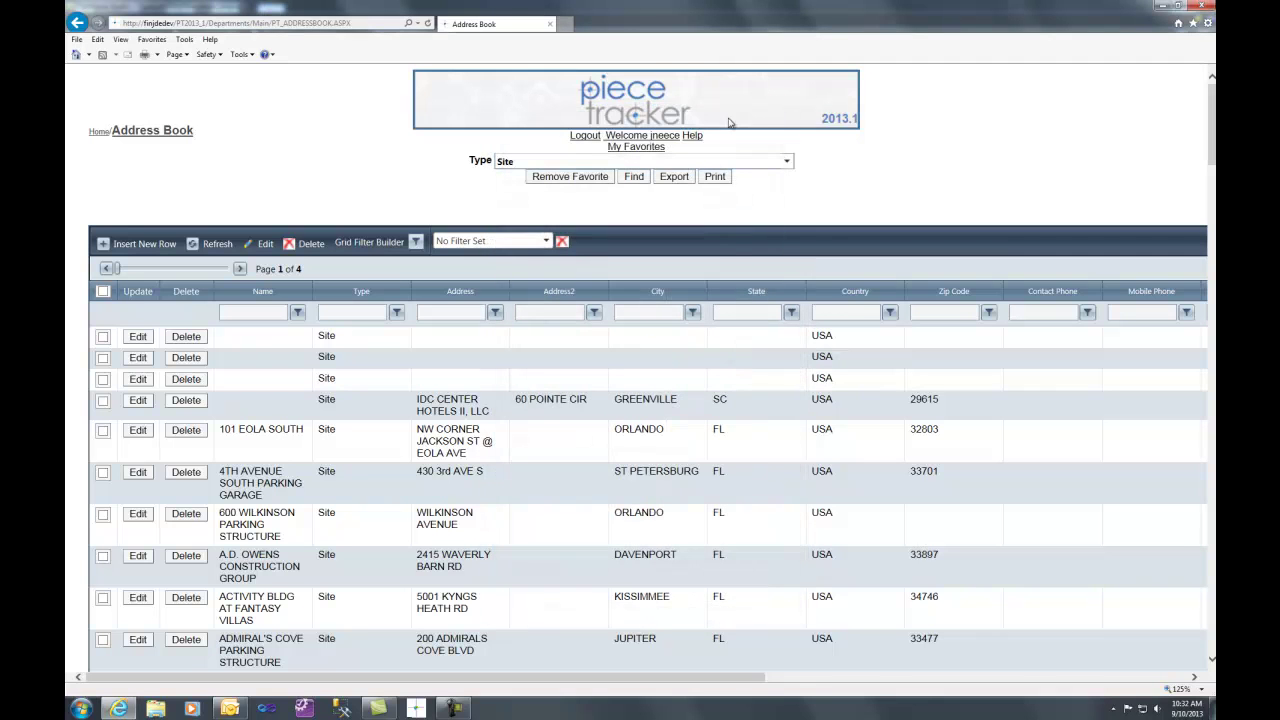
Go to the home page and review the six-item My Favorites list before closing it.
left_click(100, 133)
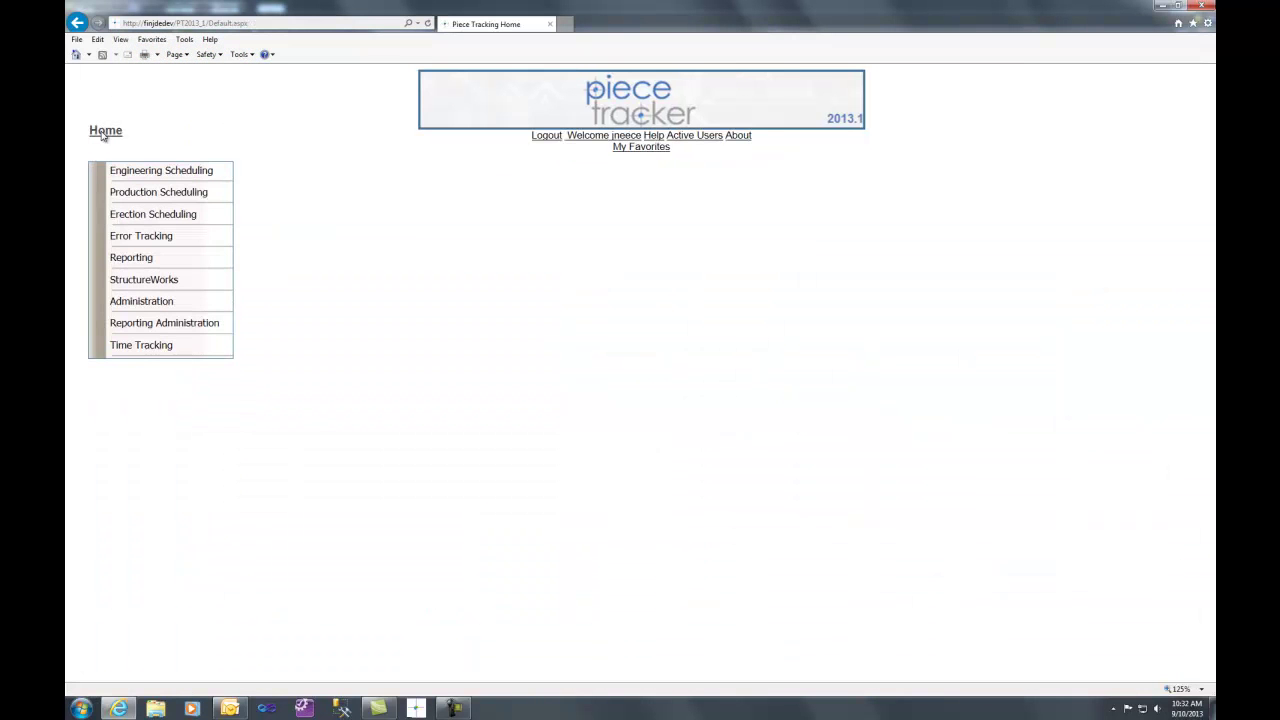
left_click(632, 148)
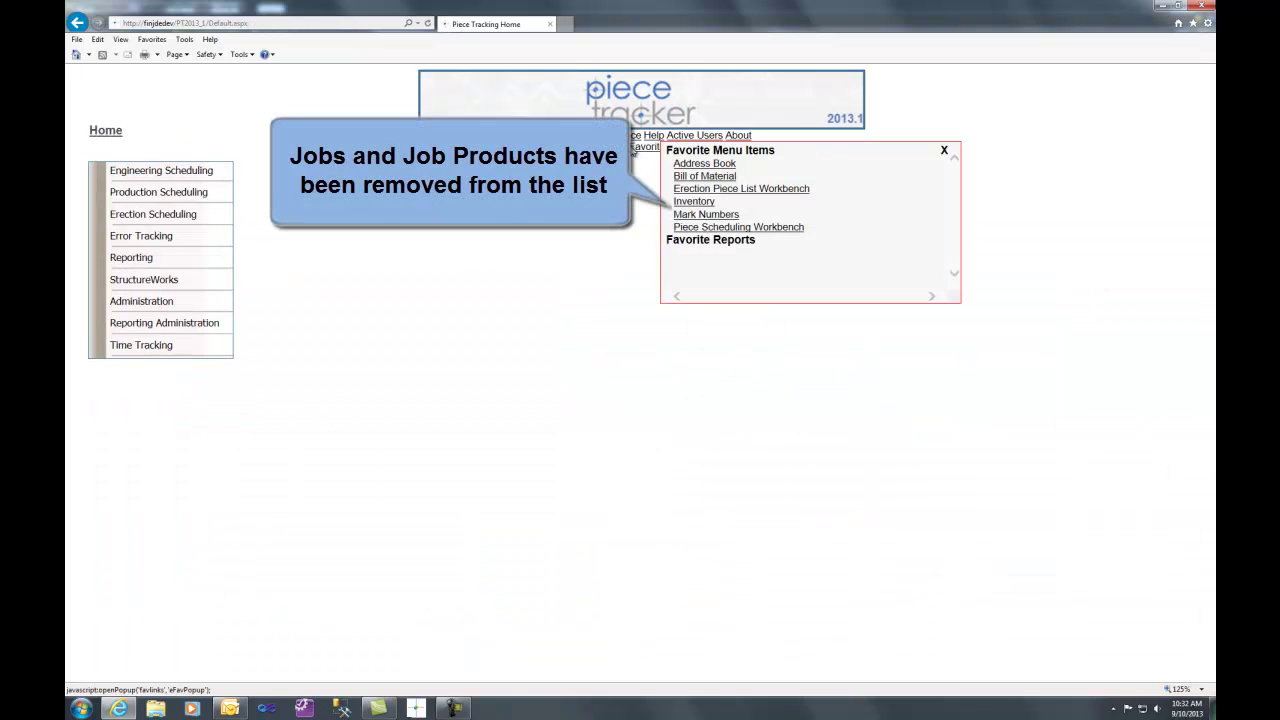
left_click(945, 152)
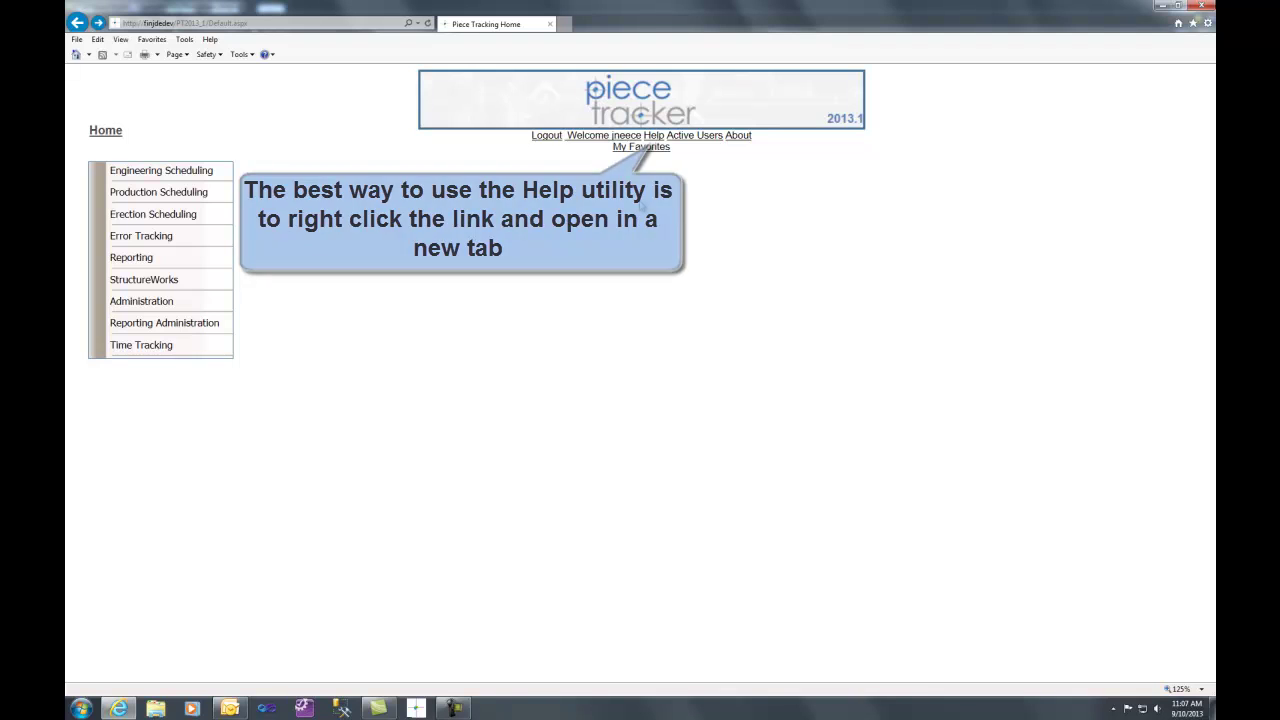
Open the Help link in a new browser tab and show the Grid Basics – Working With the Record Grid topic.
right_click(658, 140)
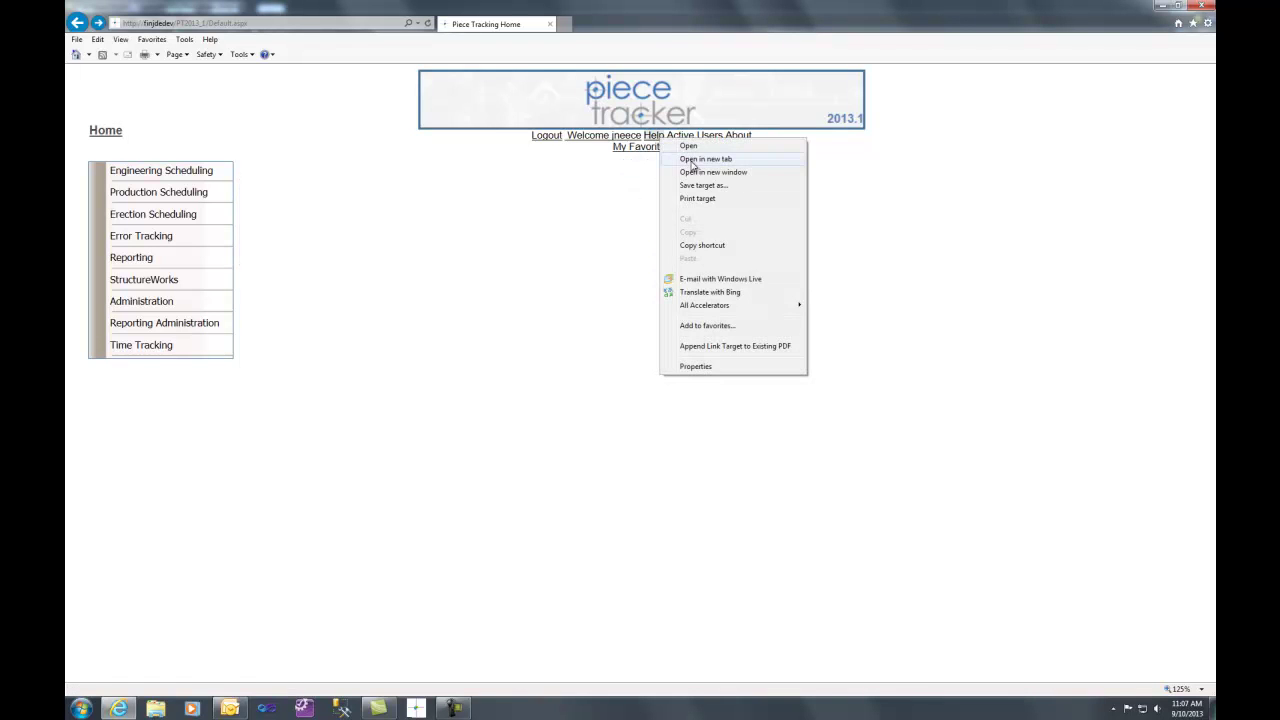
left_click(693, 160)
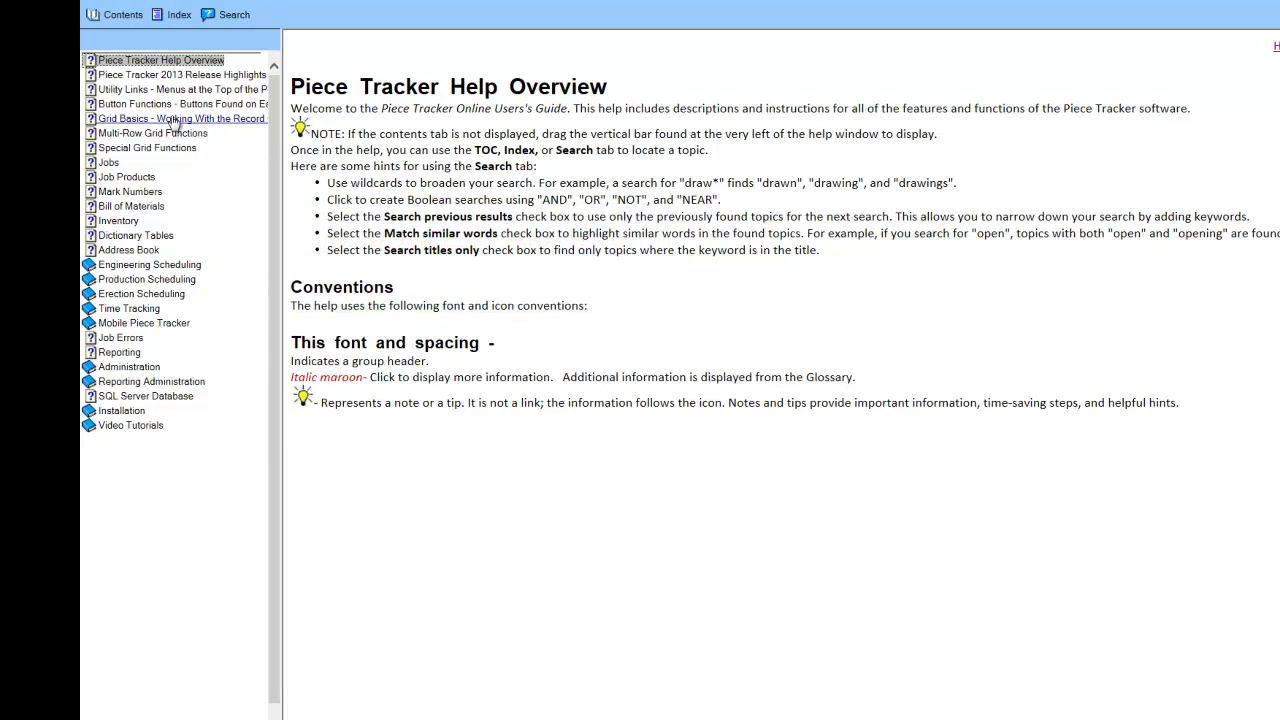
left_click(166, 120)
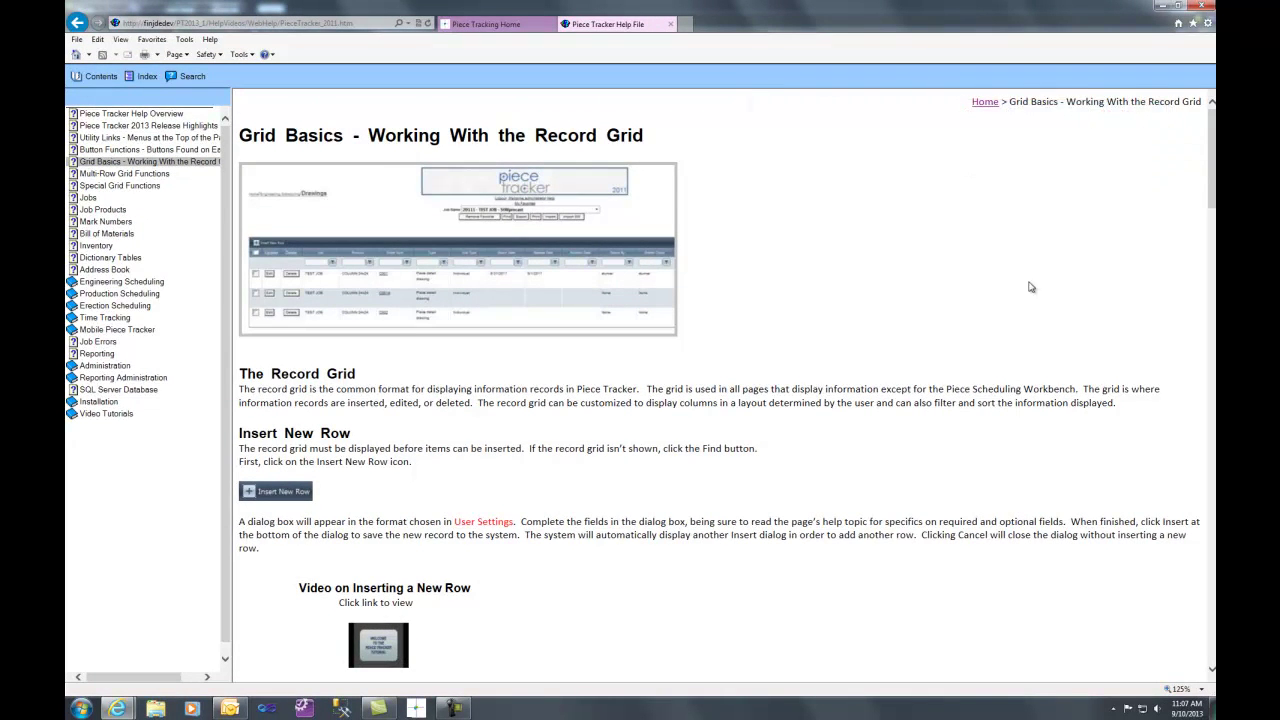
scroll(1024, 285, "down", 3)
scroll(1015, 330, "down", 3)
scroll(1014, 329, "up", 2)
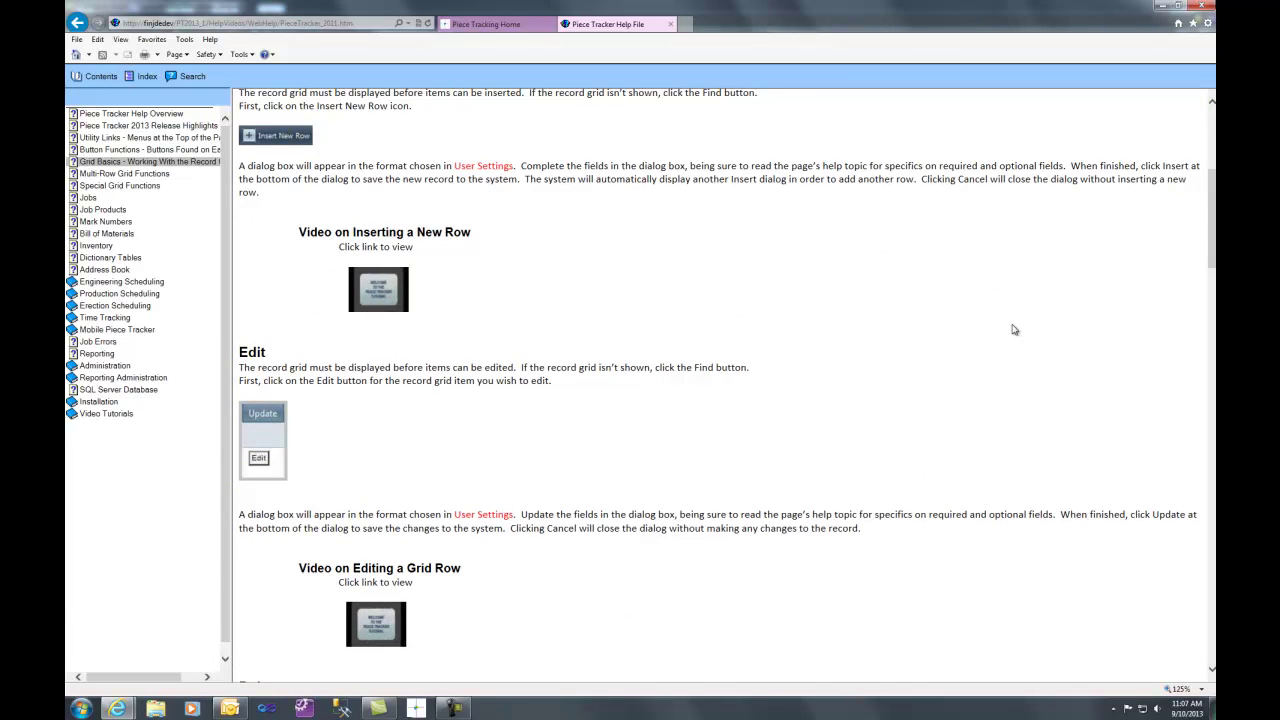
scroll(1013, 329, "down", 3)
scroll(1013, 329, "down", 3)
scroll(1010, 327, "down", 3)
scroll(1010, 327, "down", 3)
scroll(1010, 327, "down", 4)
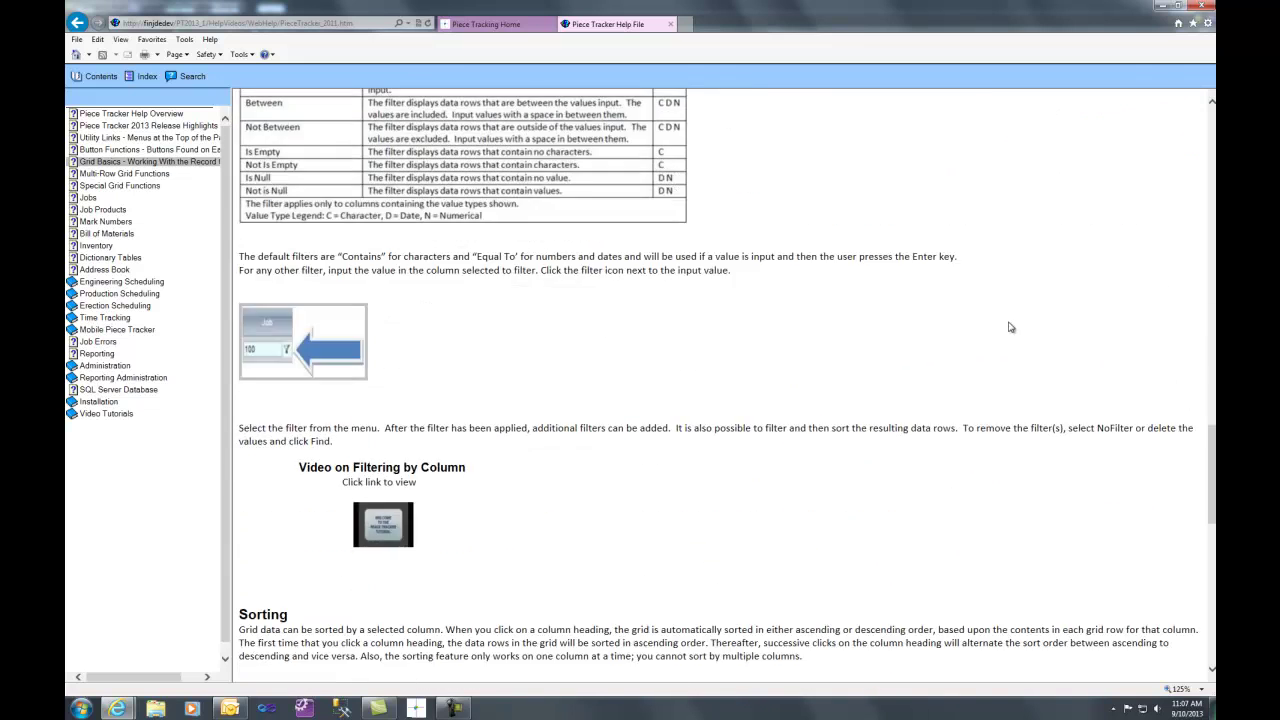
scroll(1009, 326, "down", 4)
scroll(1009, 326, "down", 3)
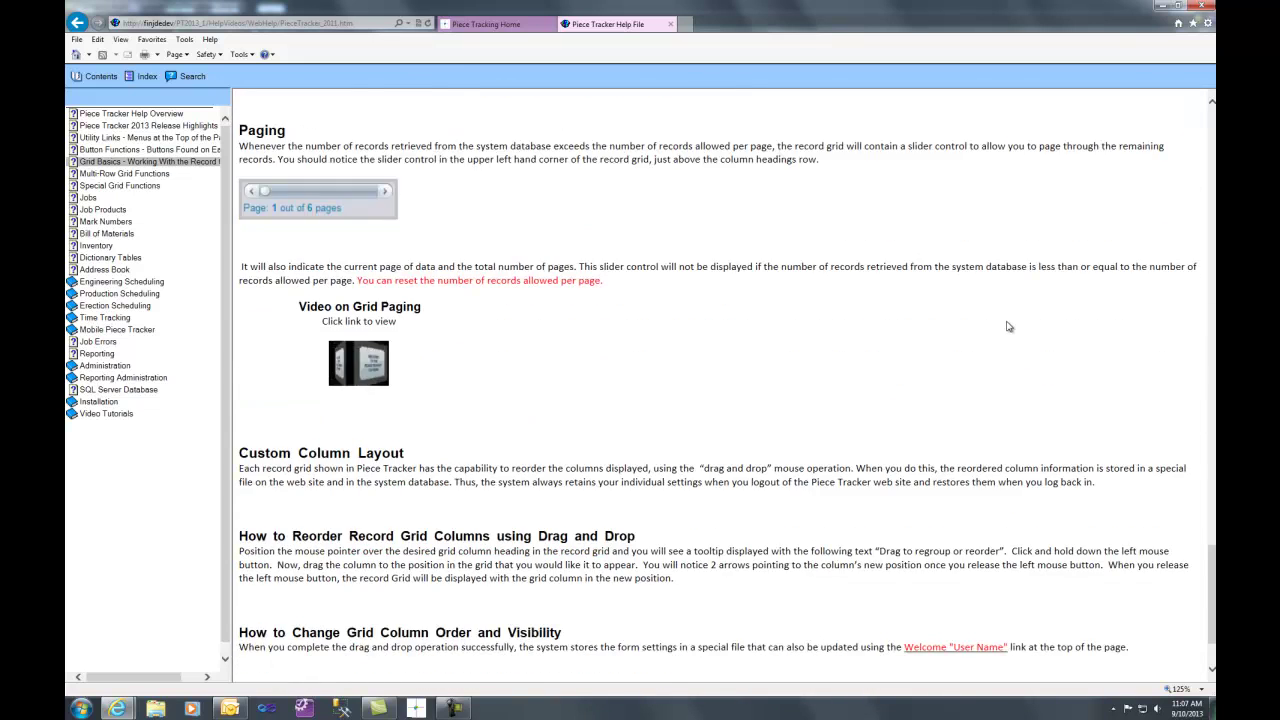
scroll(1009, 326, "up", 4)
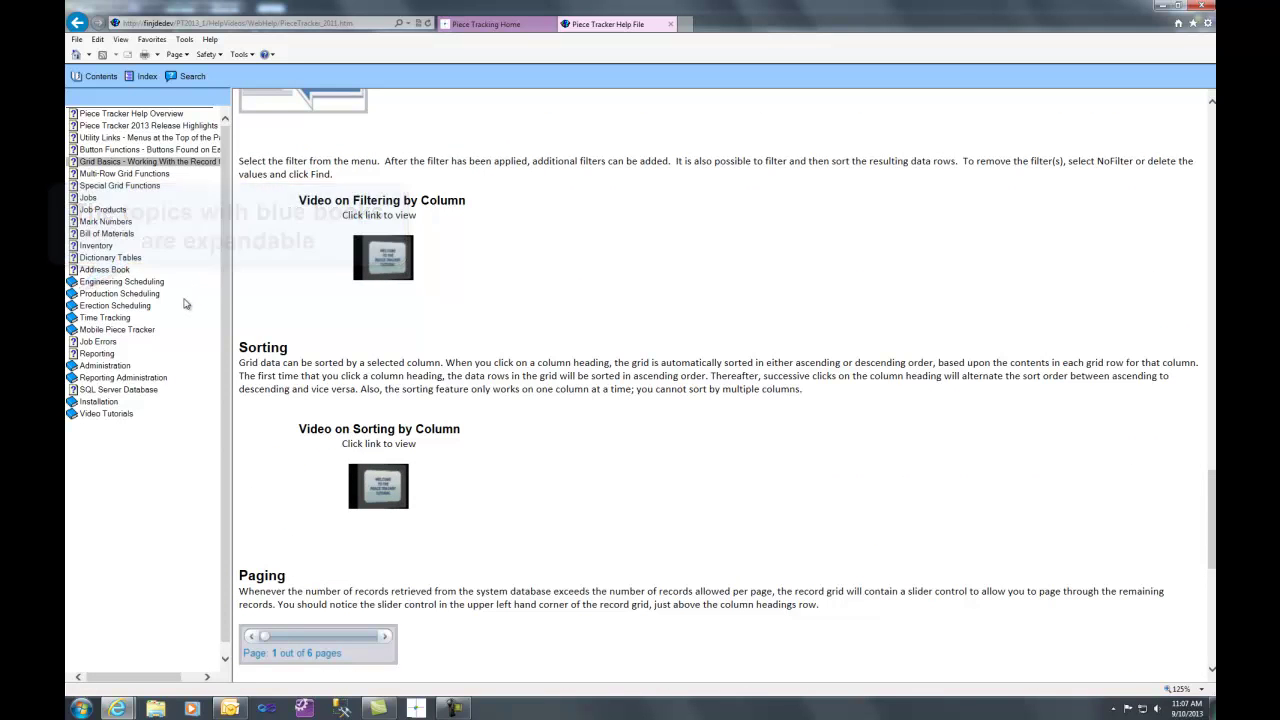
Expand Production Scheduling > Piece Scheduling Workbench and open The Pour Details Button topic.
left_click(102, 282)
left_click(97, 295)
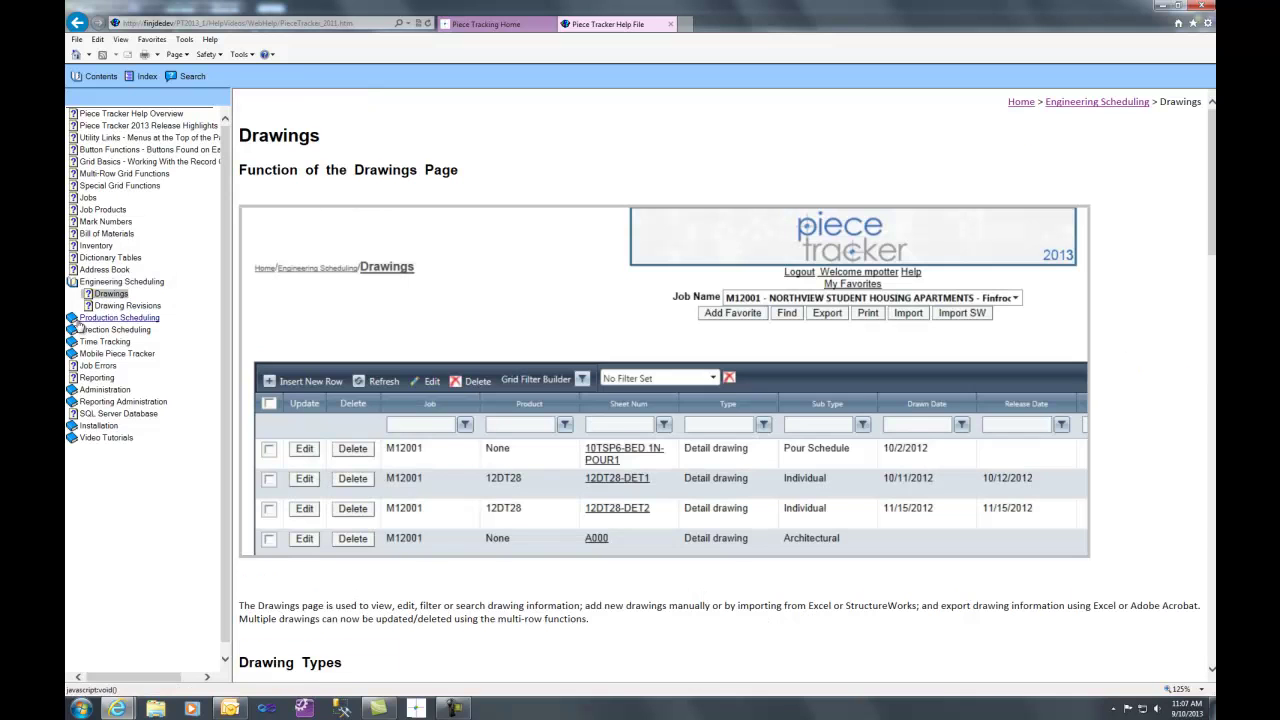
left_click(73, 283)
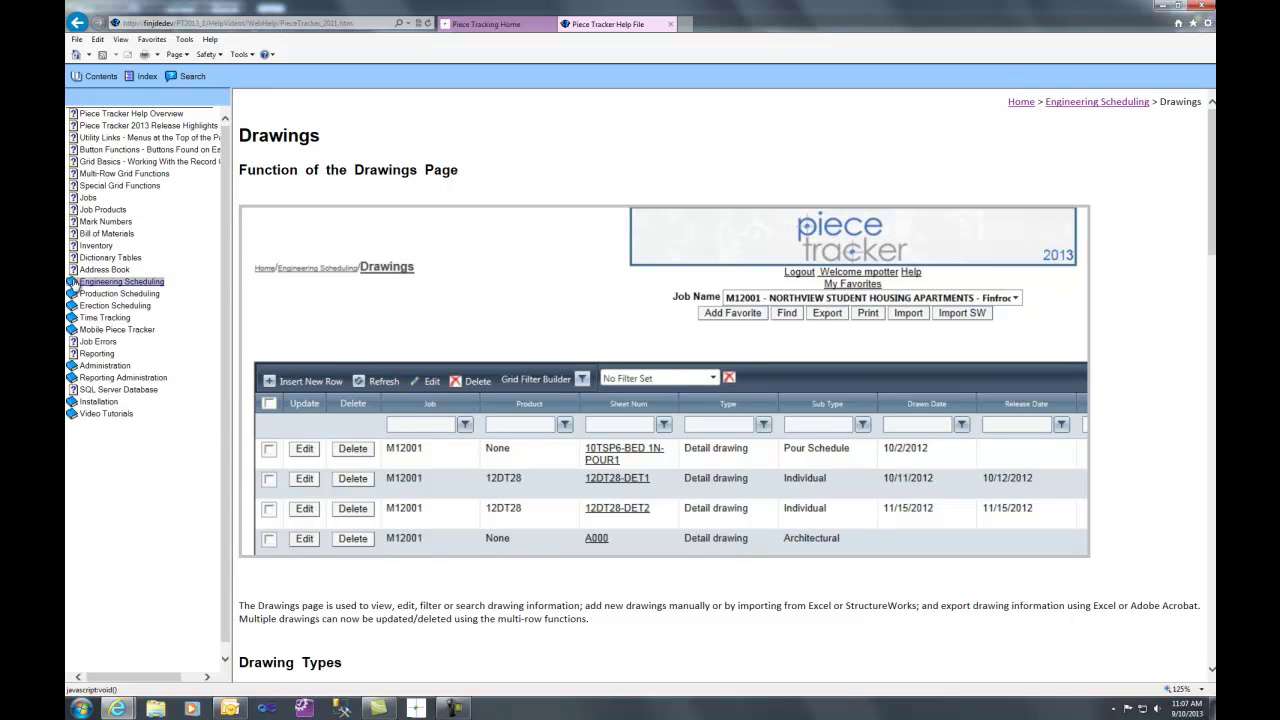
left_click(74, 295)
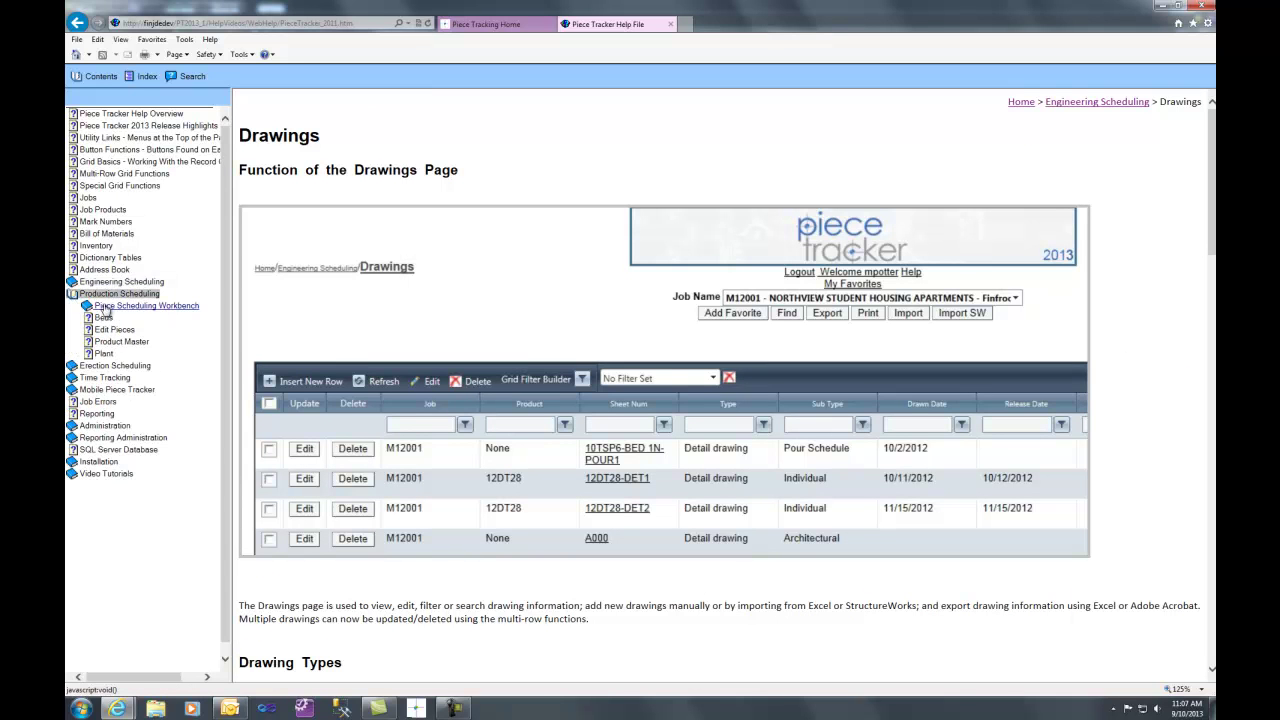
left_click(97, 308)
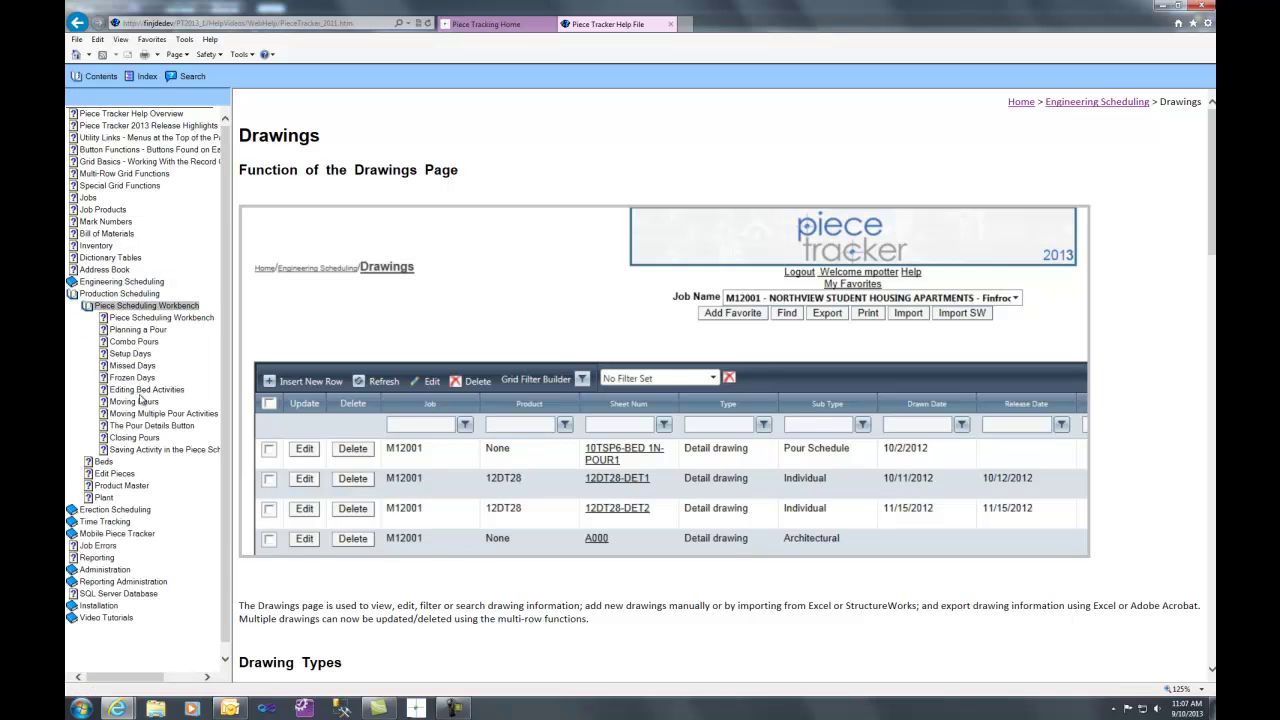
left_click(146, 427)
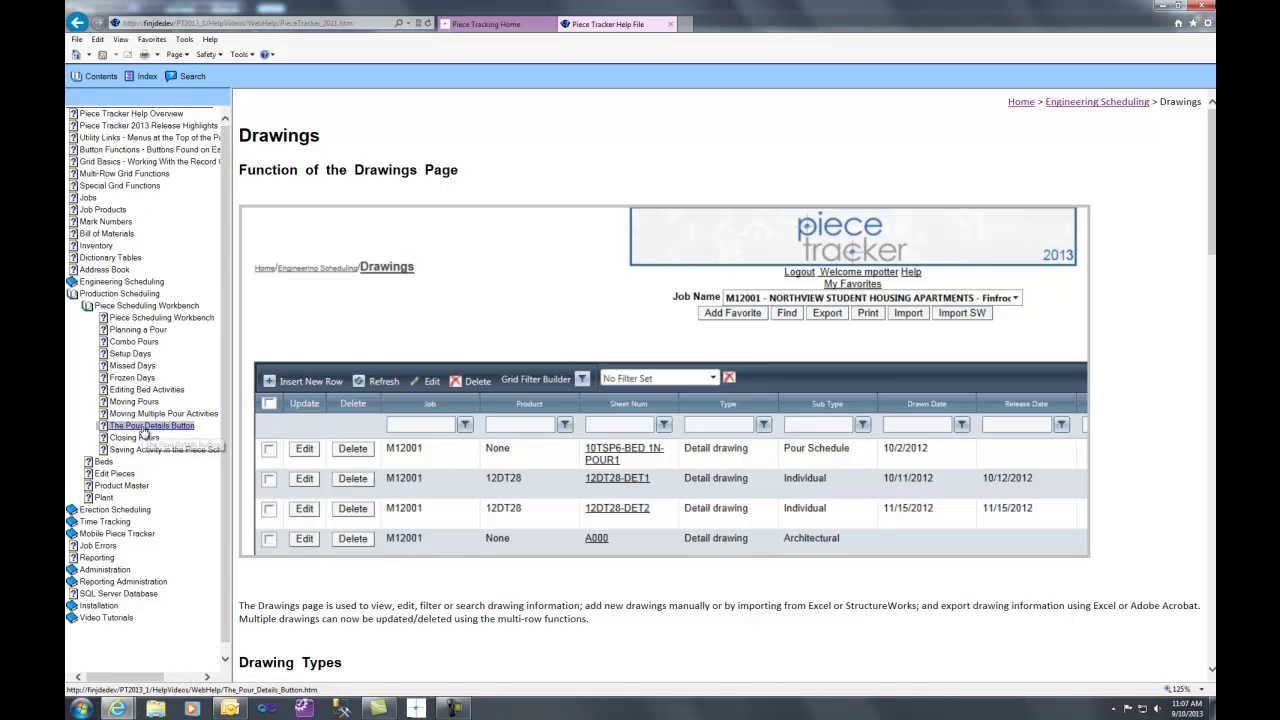
Read down The Pour Details Button topic to its print, view and PDF file path sections.
scroll(475, 455, "down", 3)
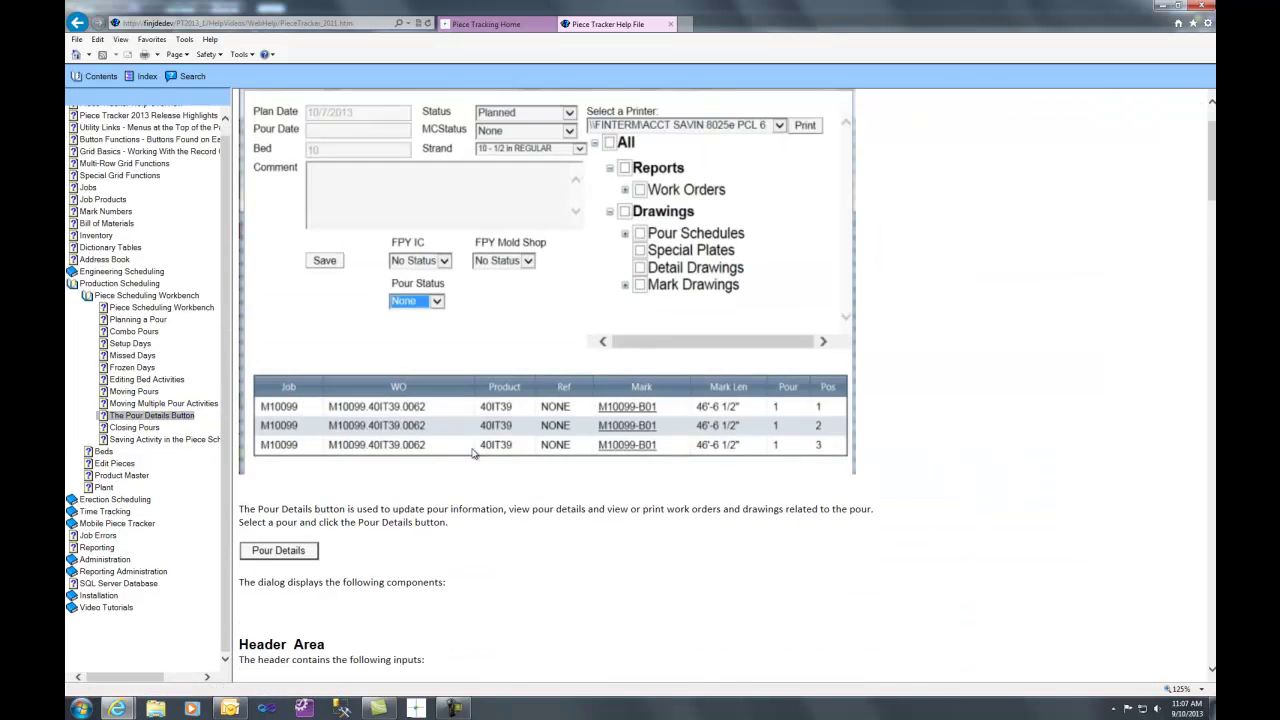
scroll(810, 480, "down", 3)
scroll(810, 480, "down", 3)
scroll(810, 480, "down", 1)
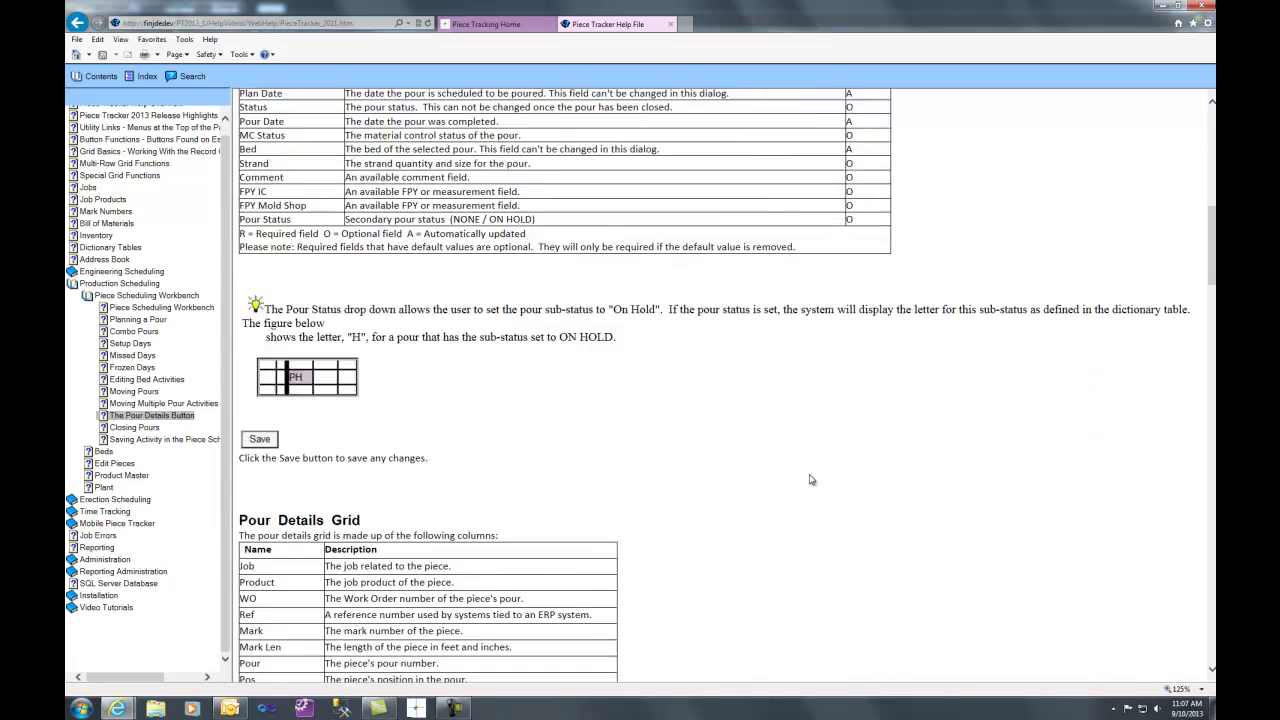
scroll(810, 480, "down", 2)
scroll(810, 480, "down", 3)
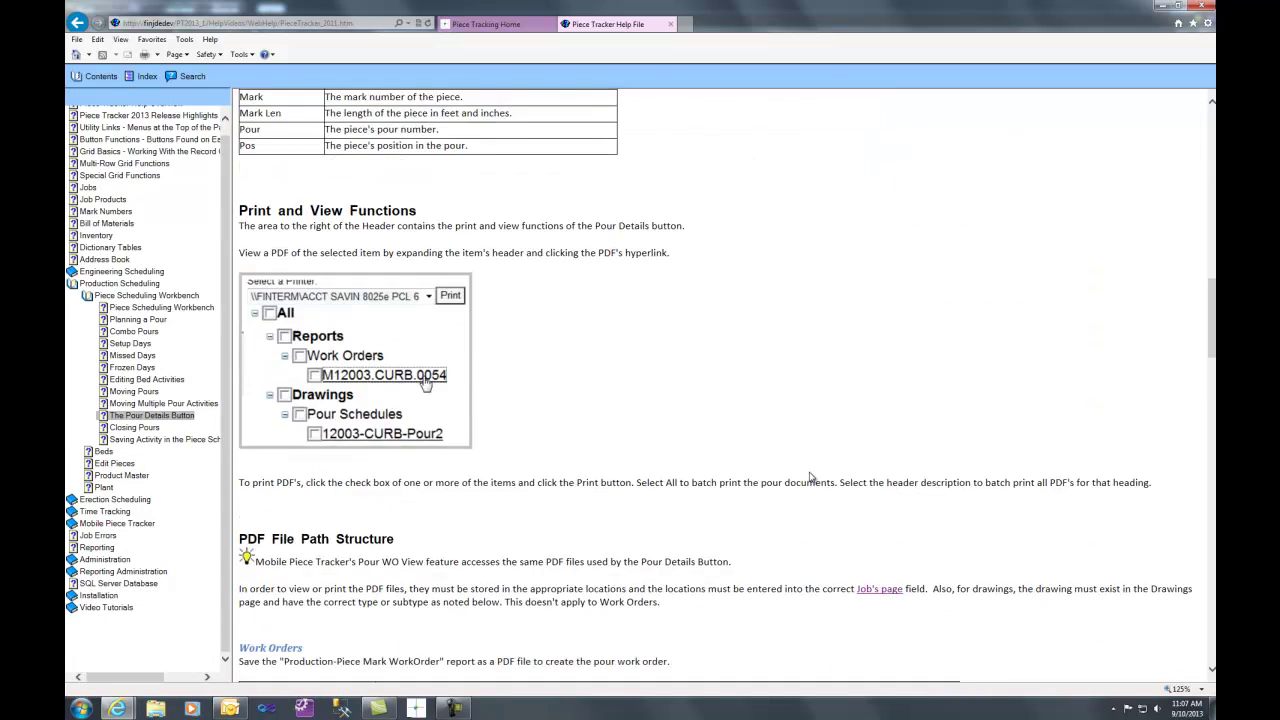
scroll(810, 478, "down", 4)
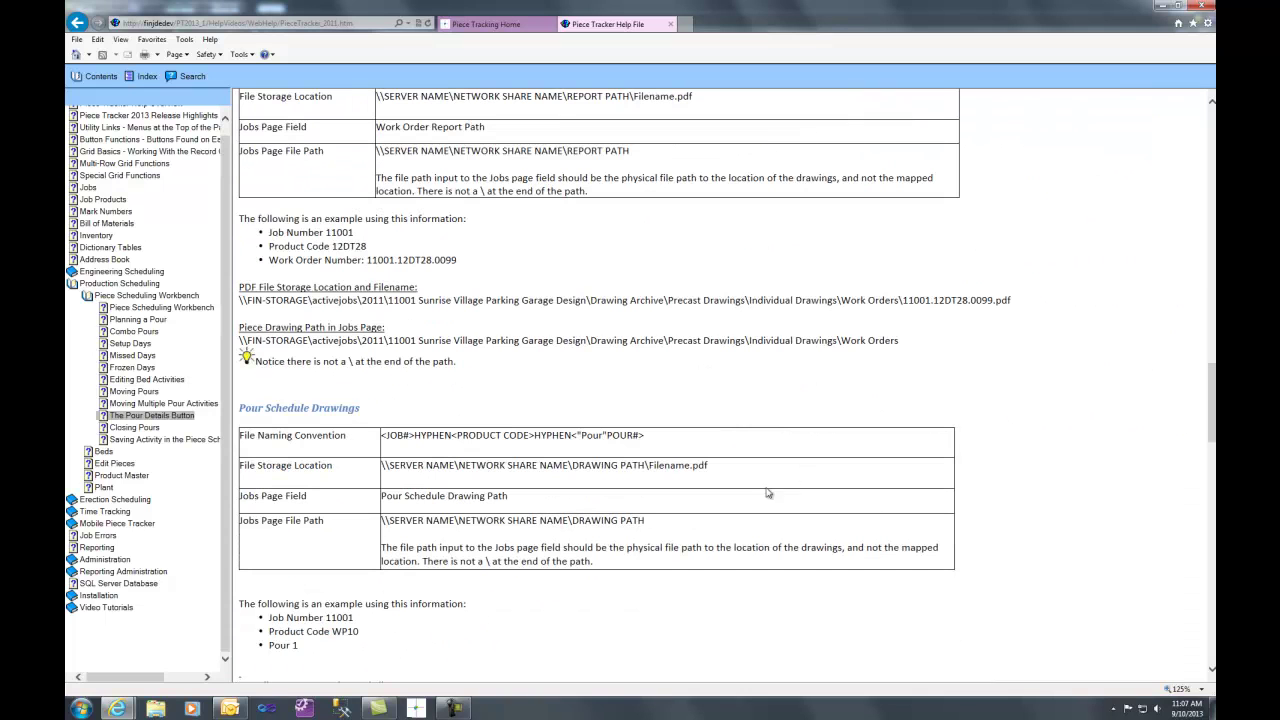
Open The QC Button under Erection Scheduling > Erection Piece List Workbench and read its nineteen reason codes.
left_click(96, 503)
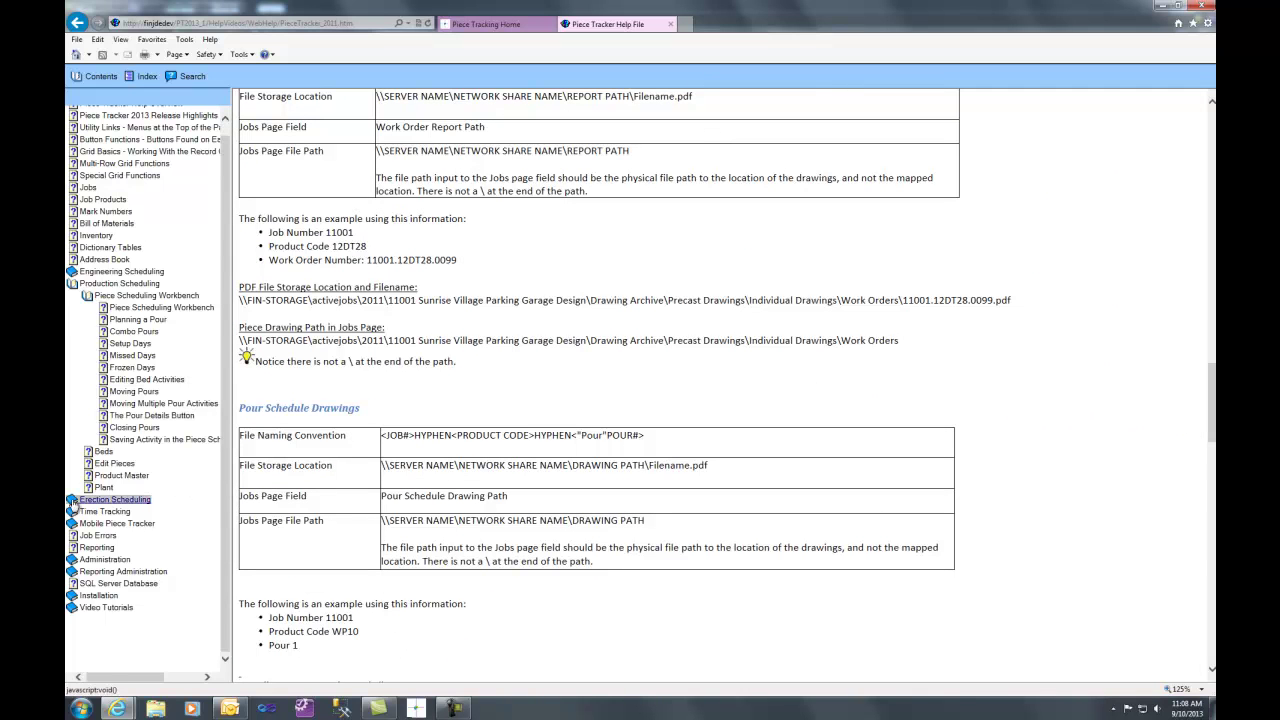
left_click(150, 511)
scroll(190, 512, "down", 1)
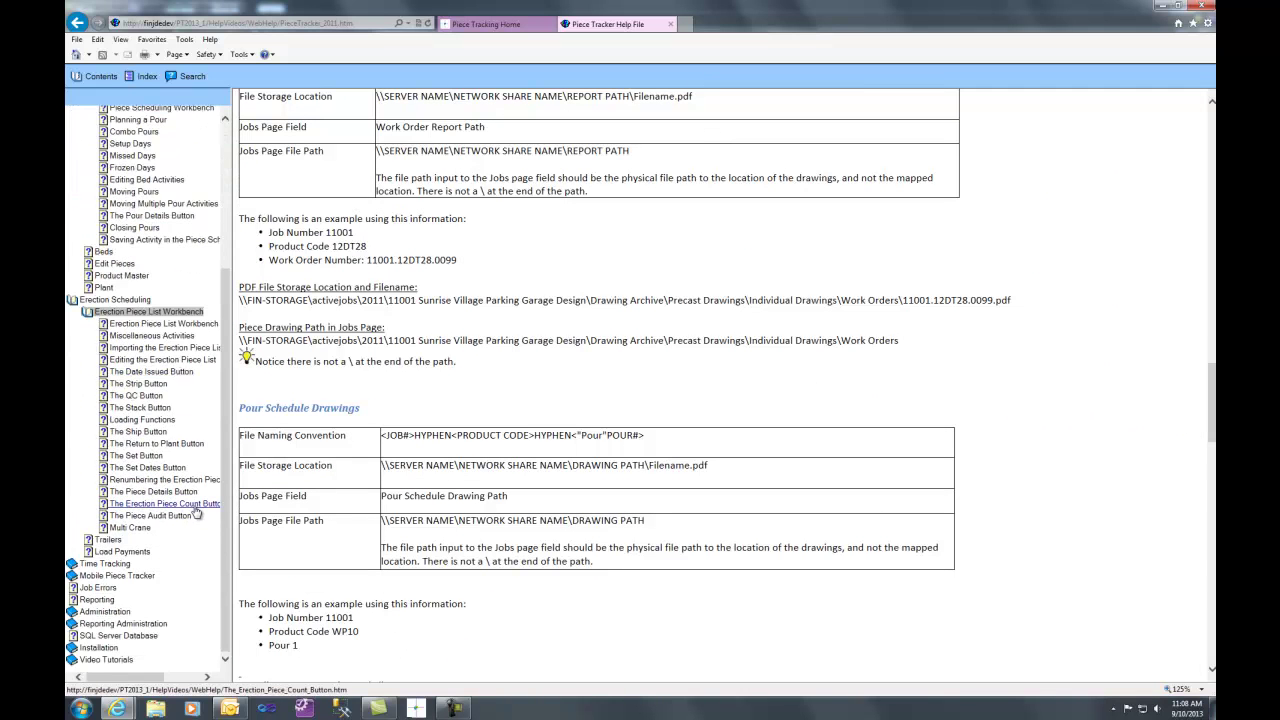
scroll(189, 505, "down", 1)
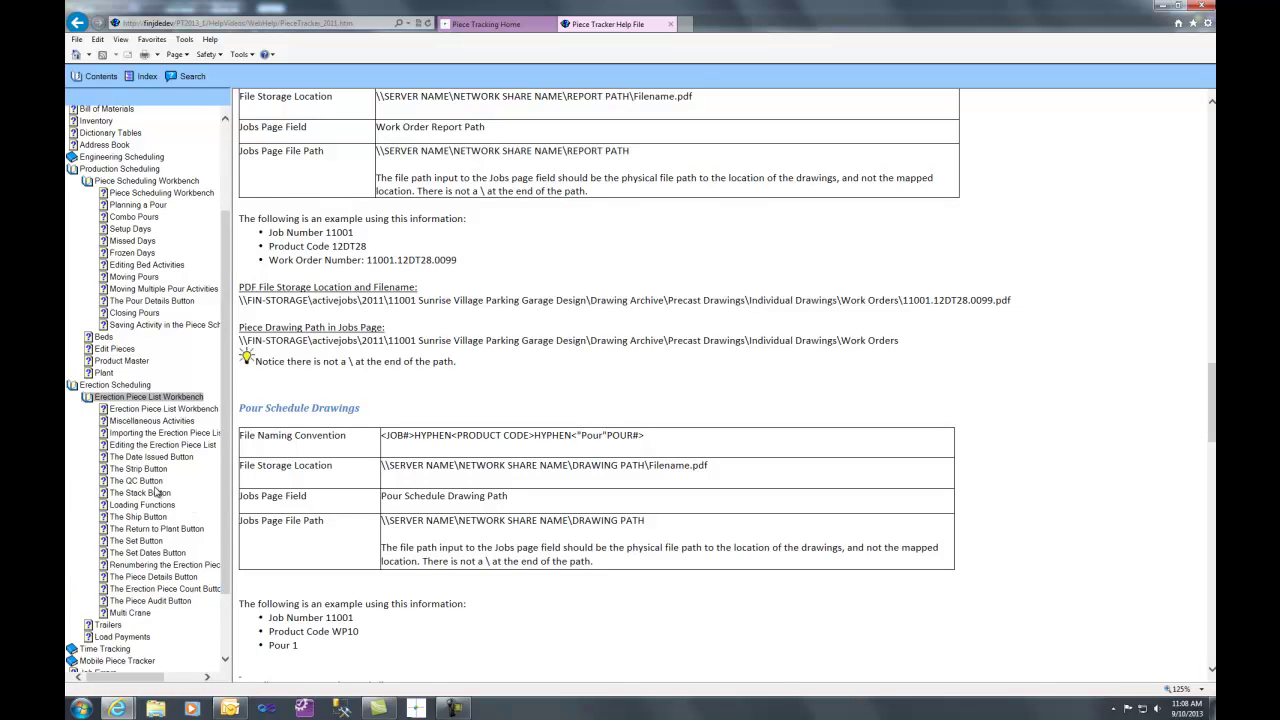
left_click(148, 483)
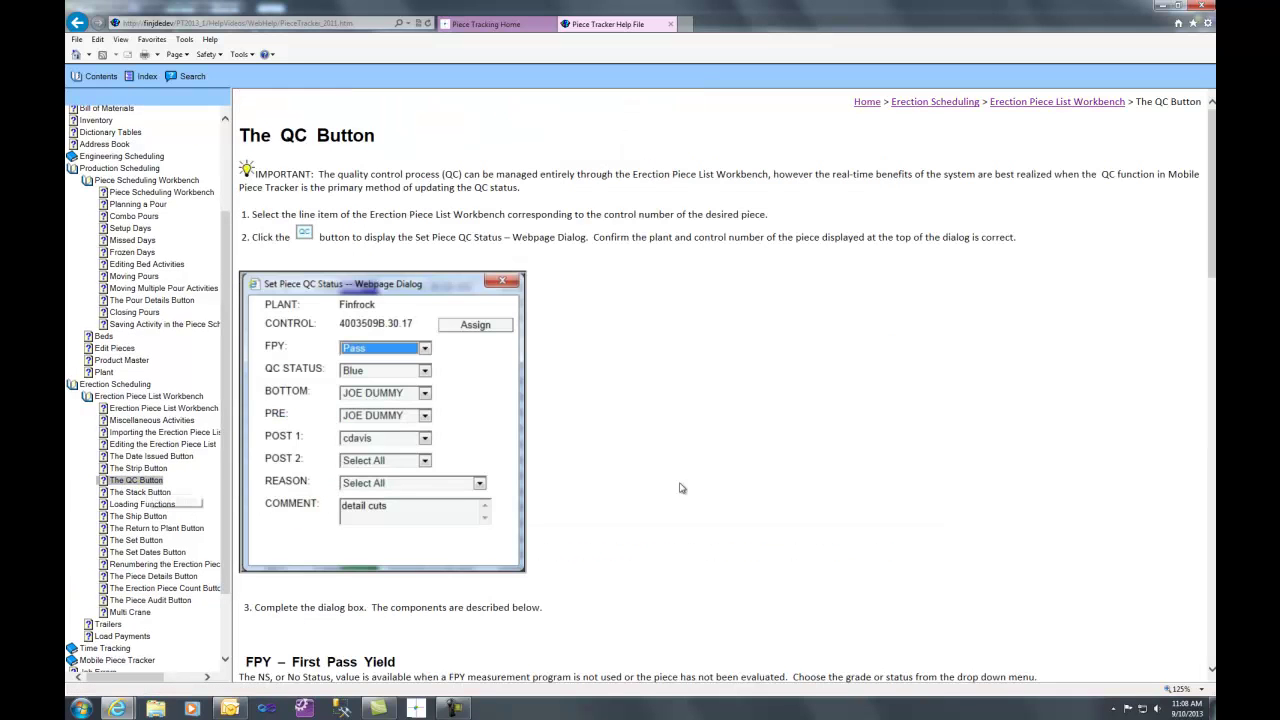
scroll(781, 465, "down", 3)
scroll(783, 464, "down", 4)
scroll(782, 464, "down", 5)
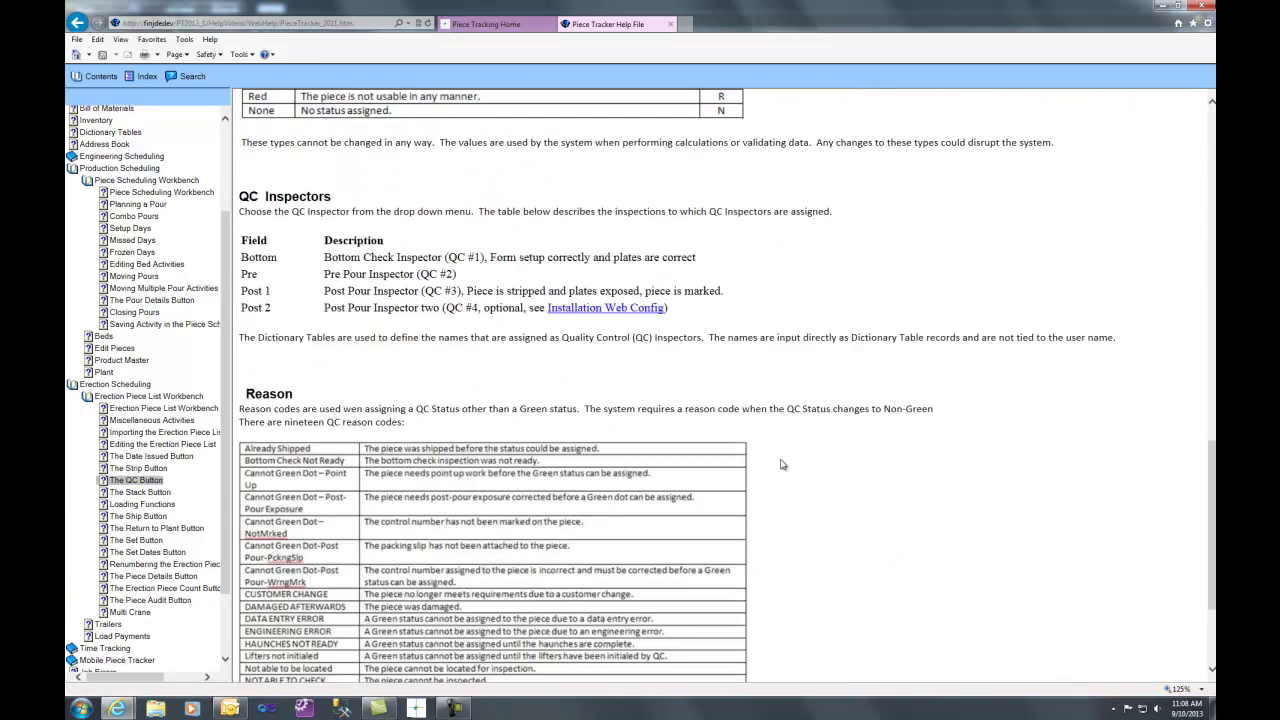
scroll(782, 463, "down", 2)
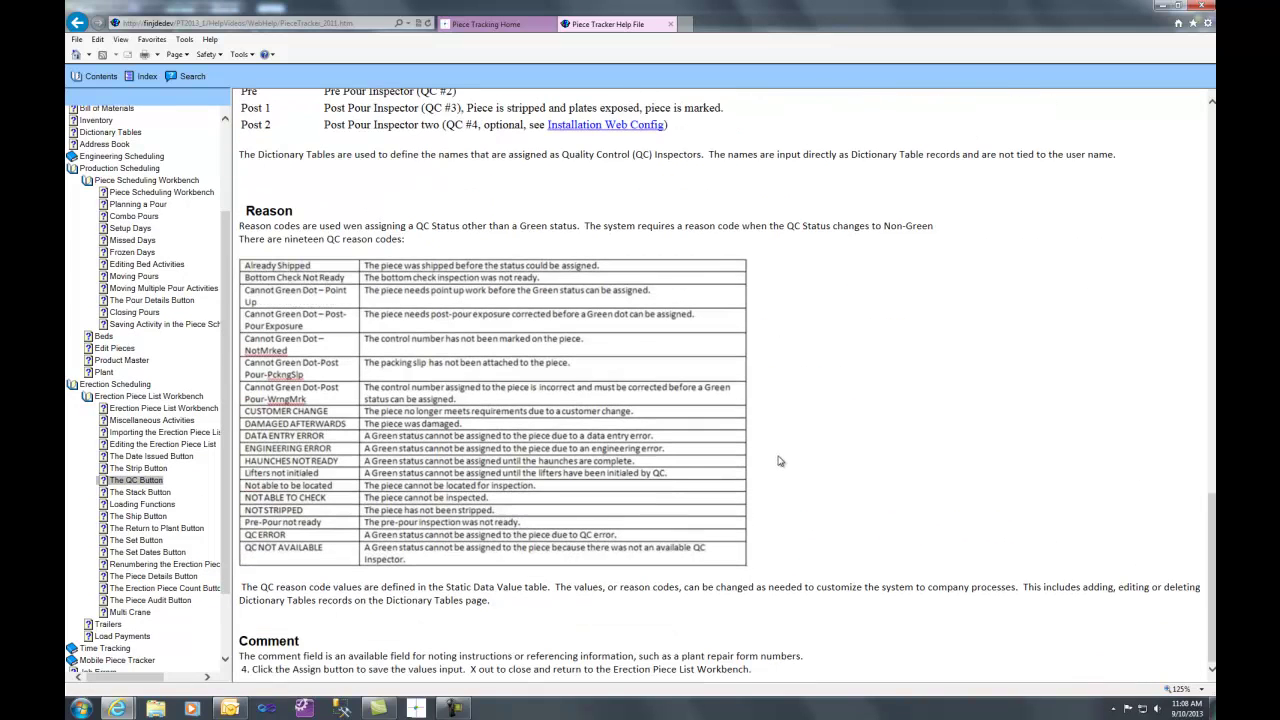
left_click(88, 399)
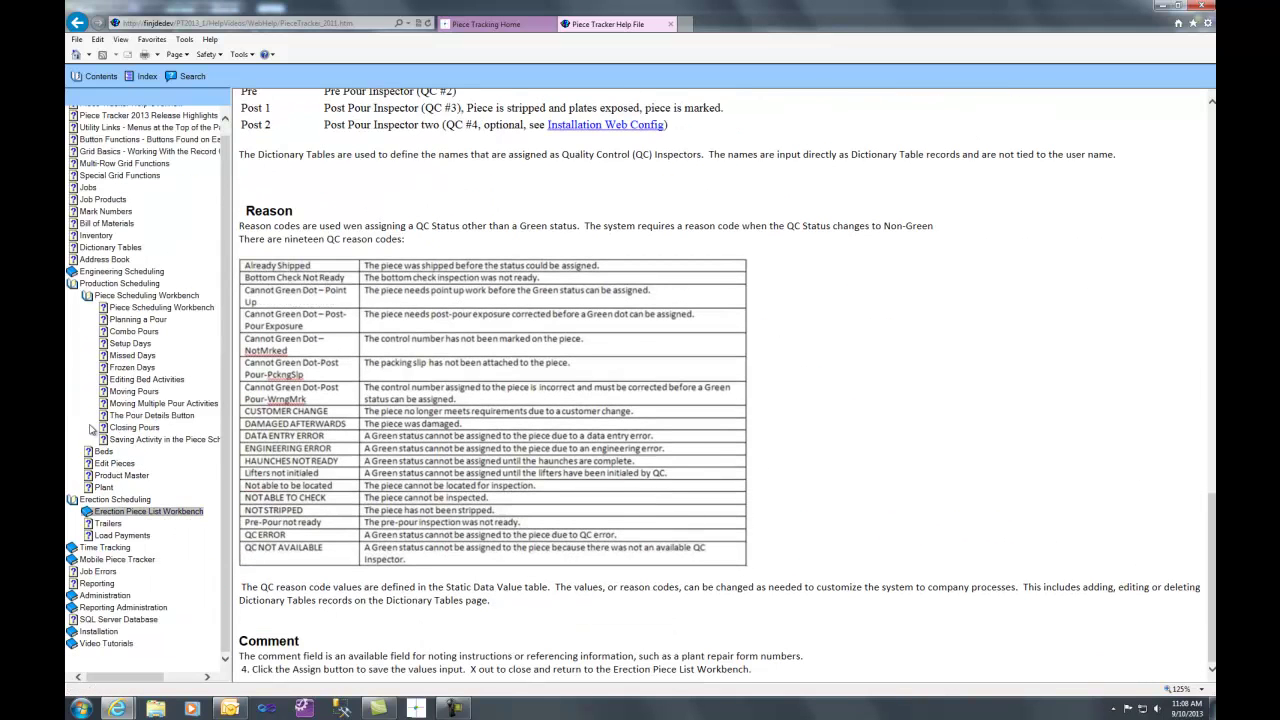
Collapse the Erection Scheduling, Piece Scheduling Workbench and Production Scheduling nodes in the contents tree.
left_click(72, 499)
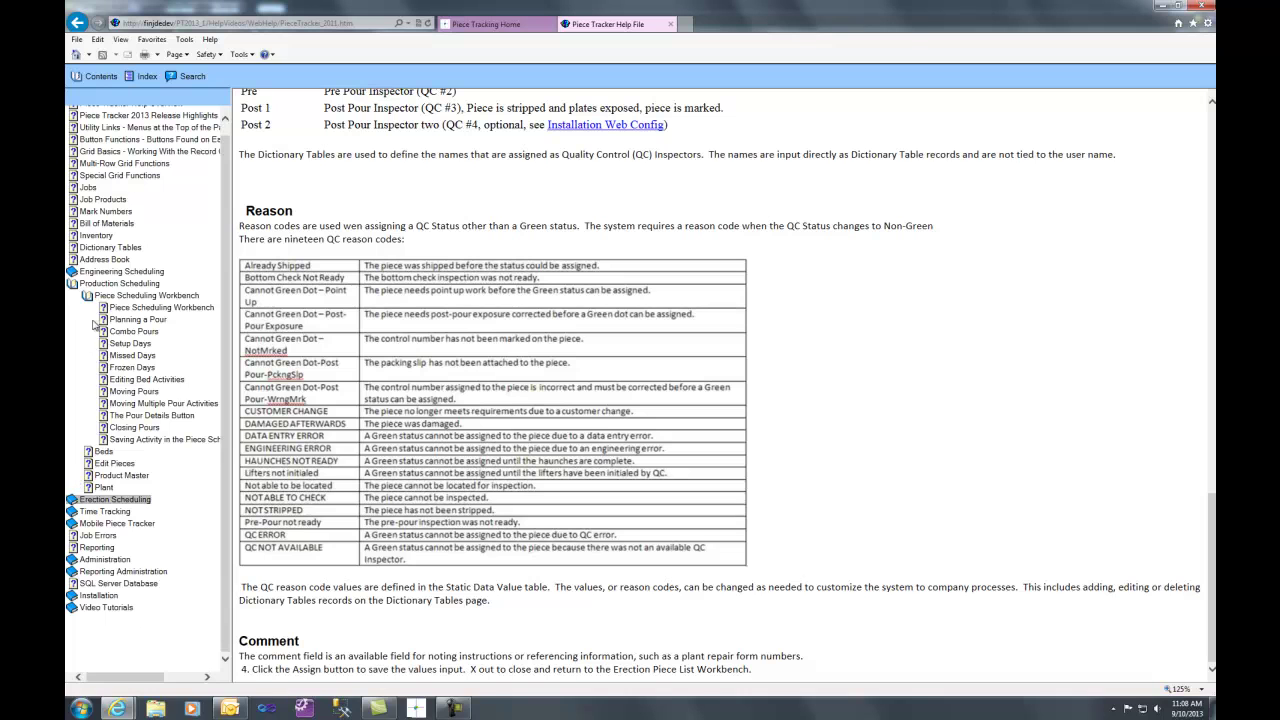
left_click(88, 297)
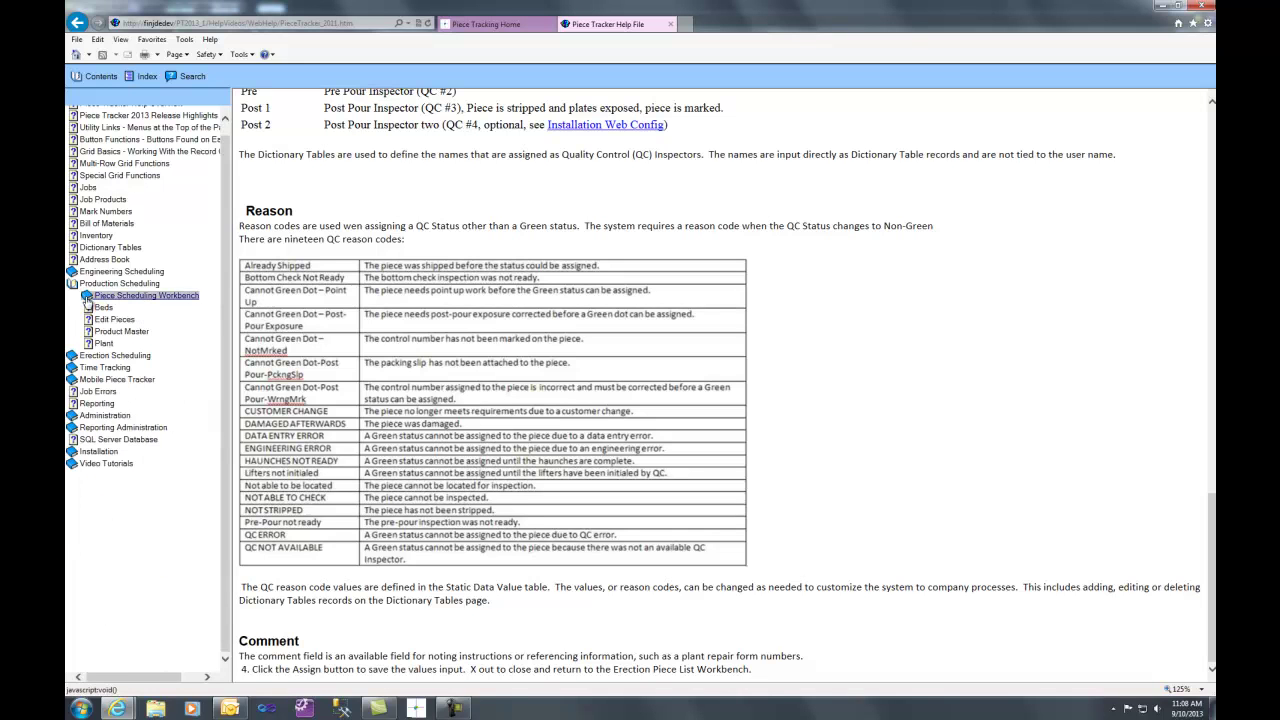
left_click(73, 284)
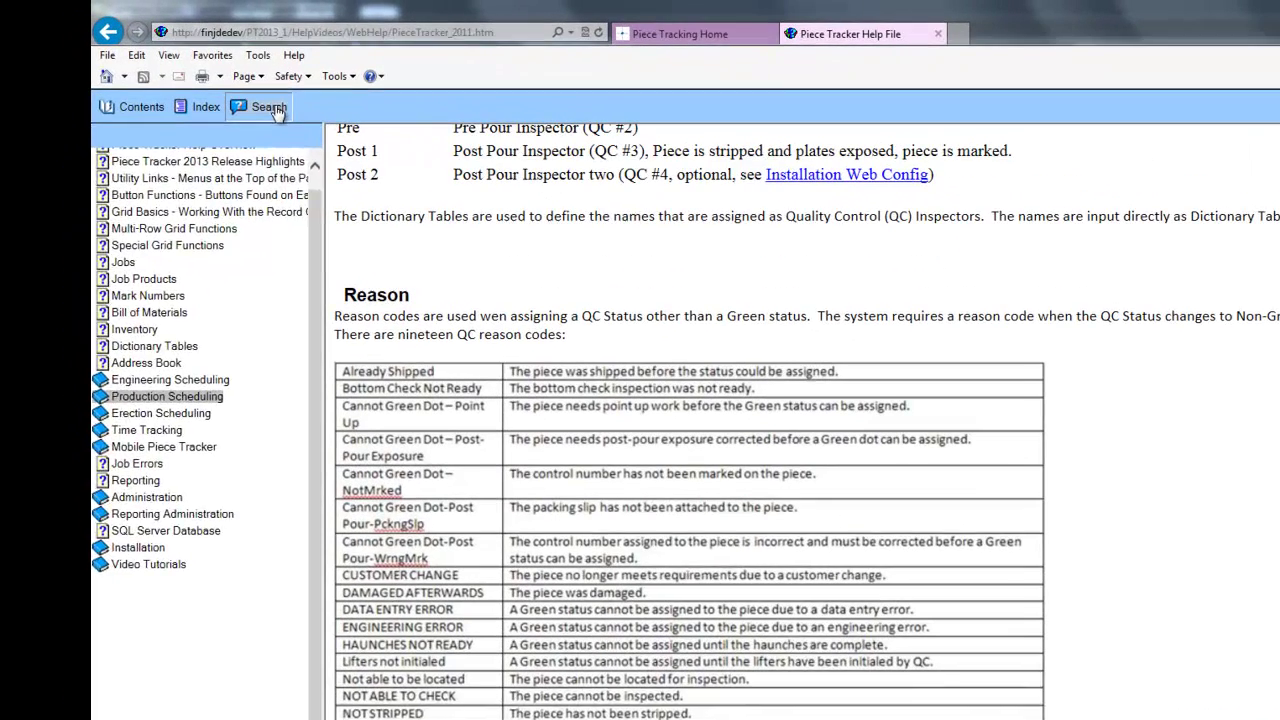
Search the help for 'planning a pour', returning 44 results.
left_click(275, 108)
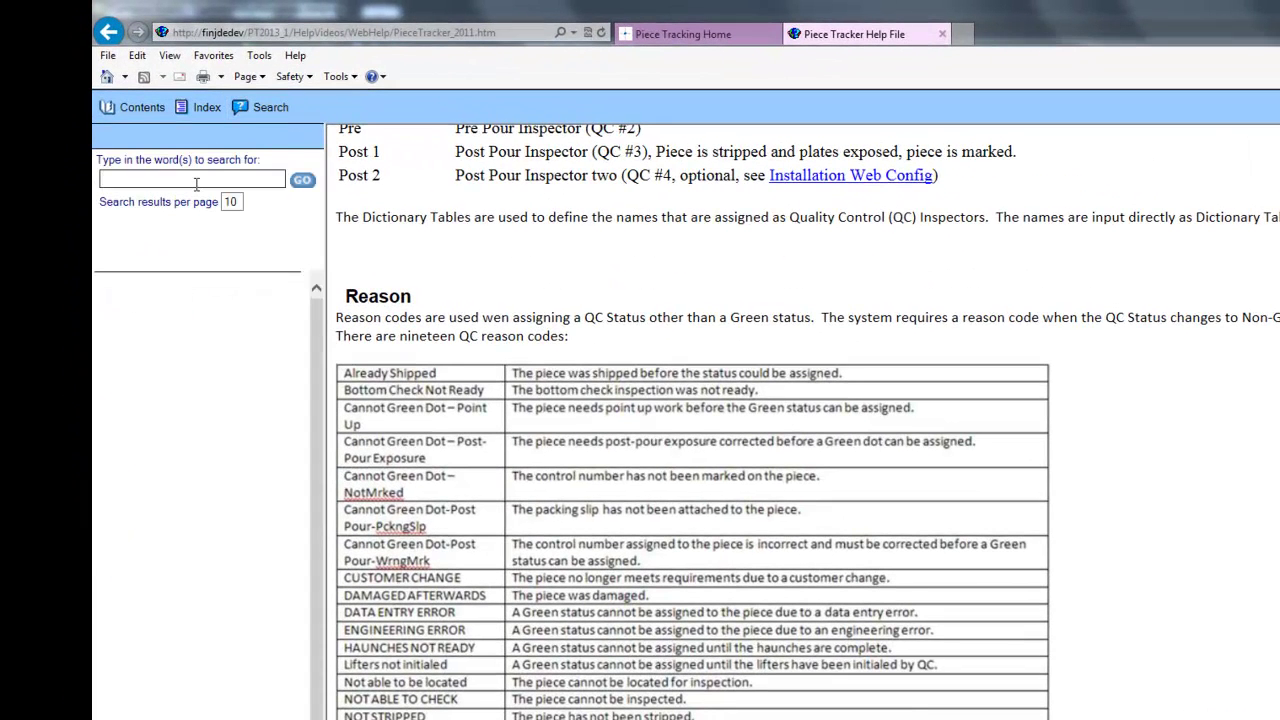
type("planning a pour")
left_click(301, 181)
Open and read the Planning a Pour result, then return to the Contents tree.
left_click(140, 331)
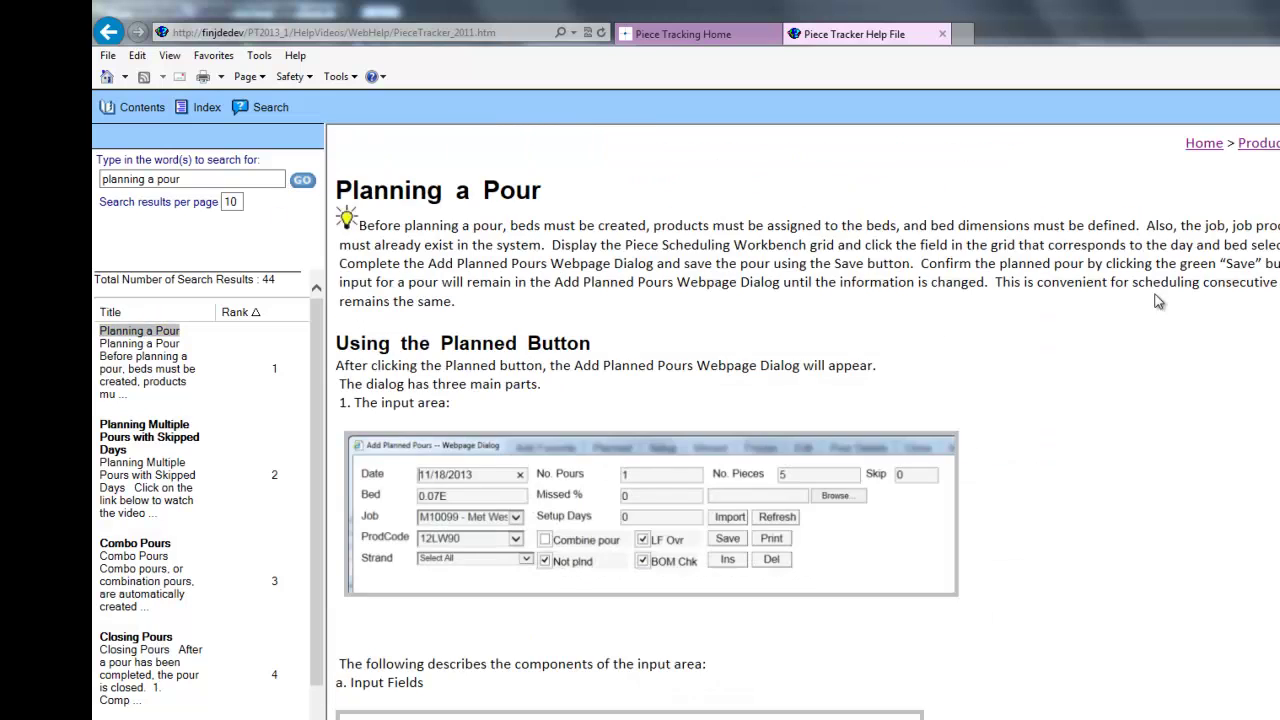
scroll(800, 420, "down", 5)
scroll(800, 420, "down", 10)
scroll(800, 420, "down", 5)
scroll(800, 420, "down", 5)
scroll(800, 420, "down", 5)
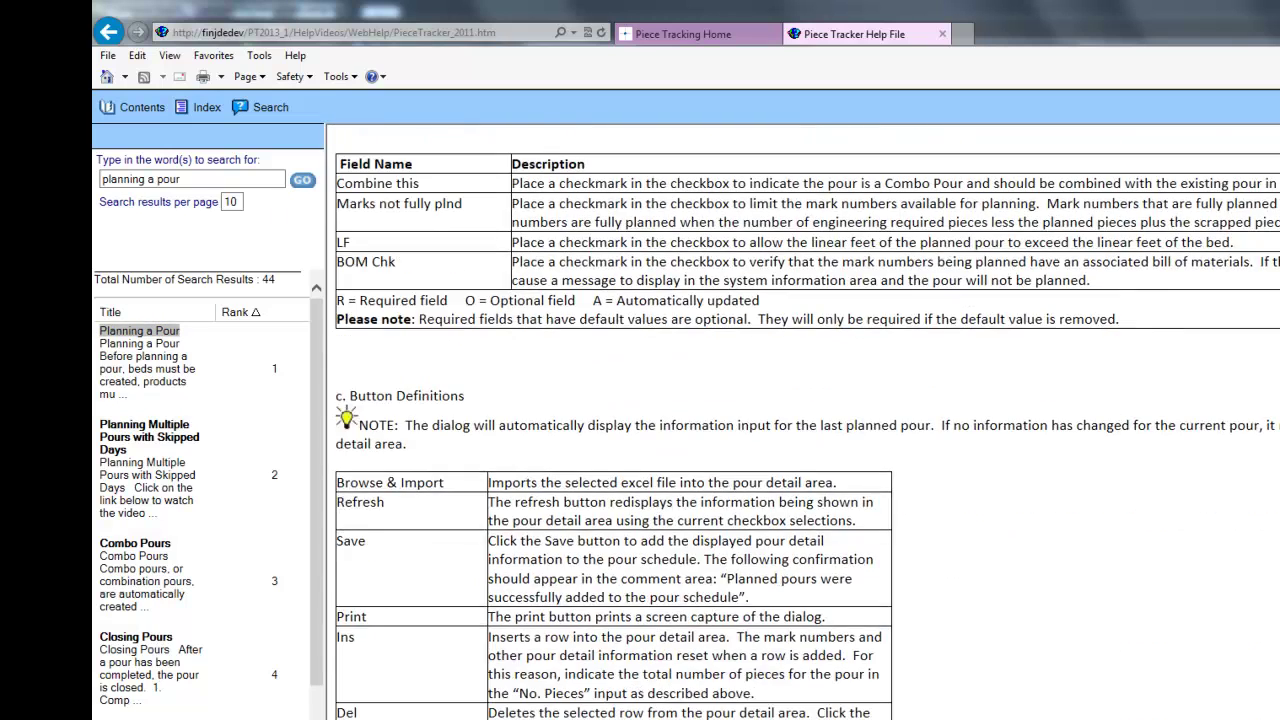
scroll(800, 420, "up", 5)
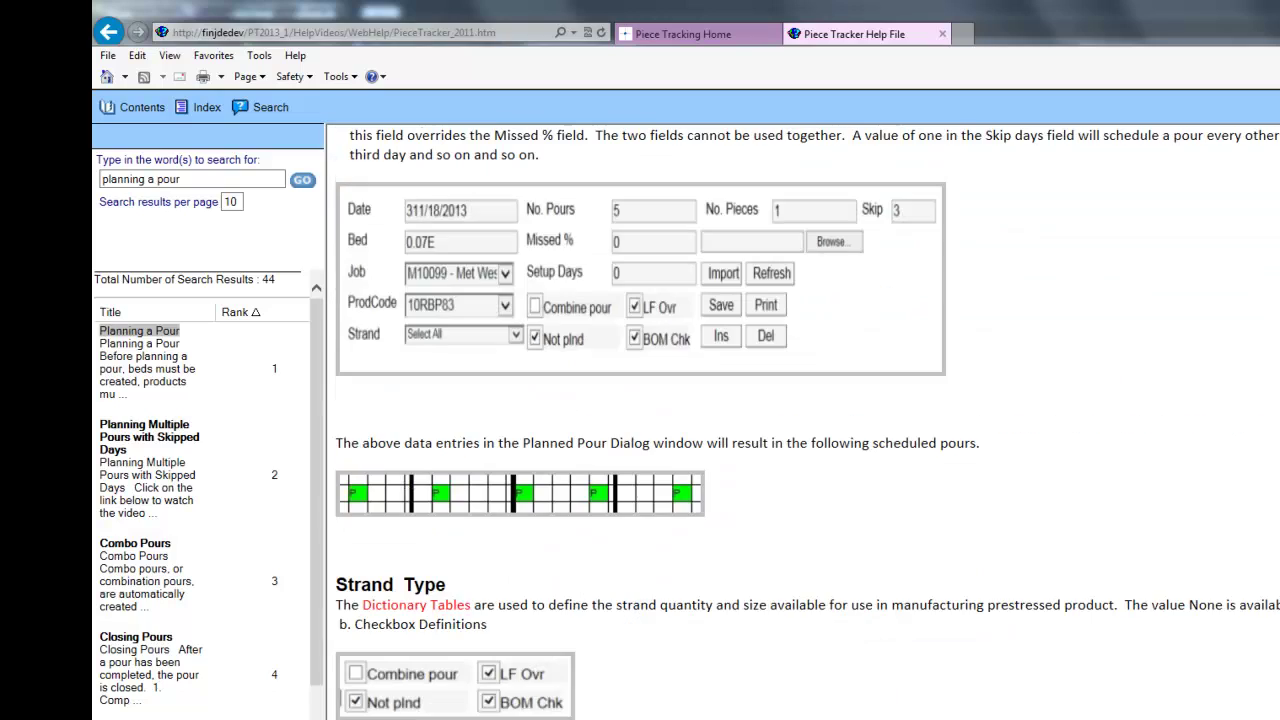
left_click(151, 115)
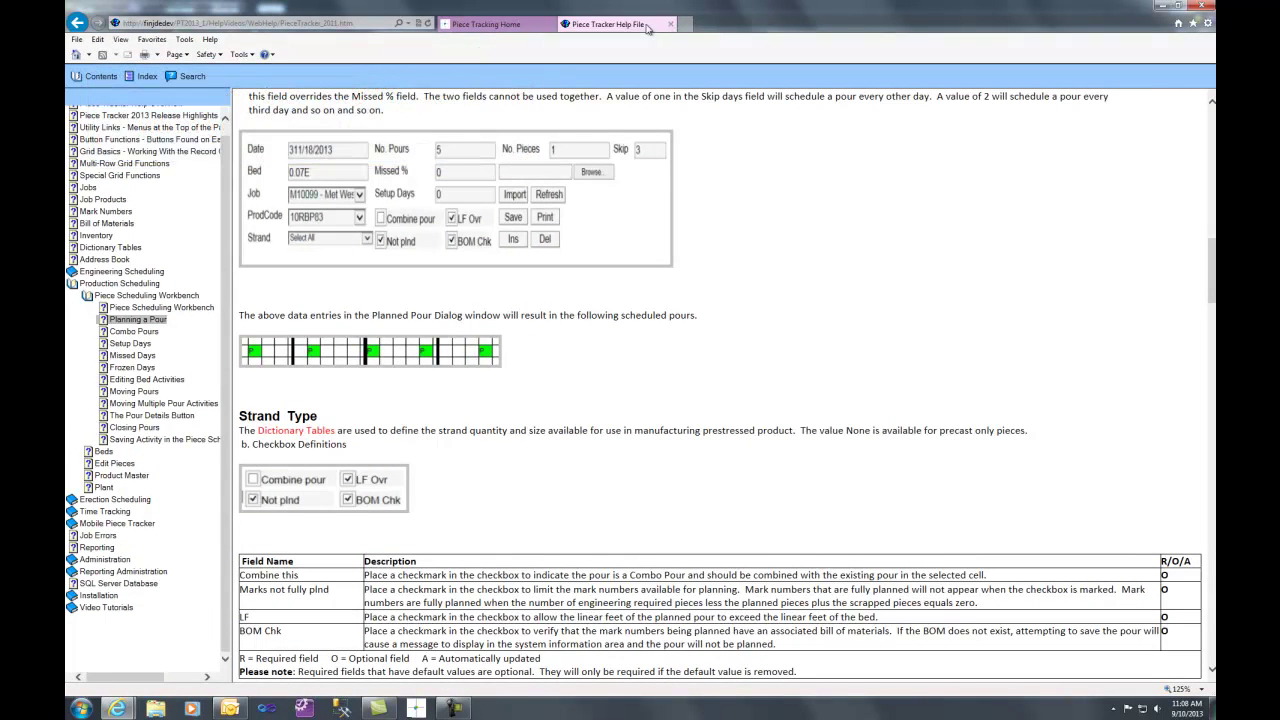
Check the Piece Tracking Home tab, then close the Help File tab.
left_click(505, 27)
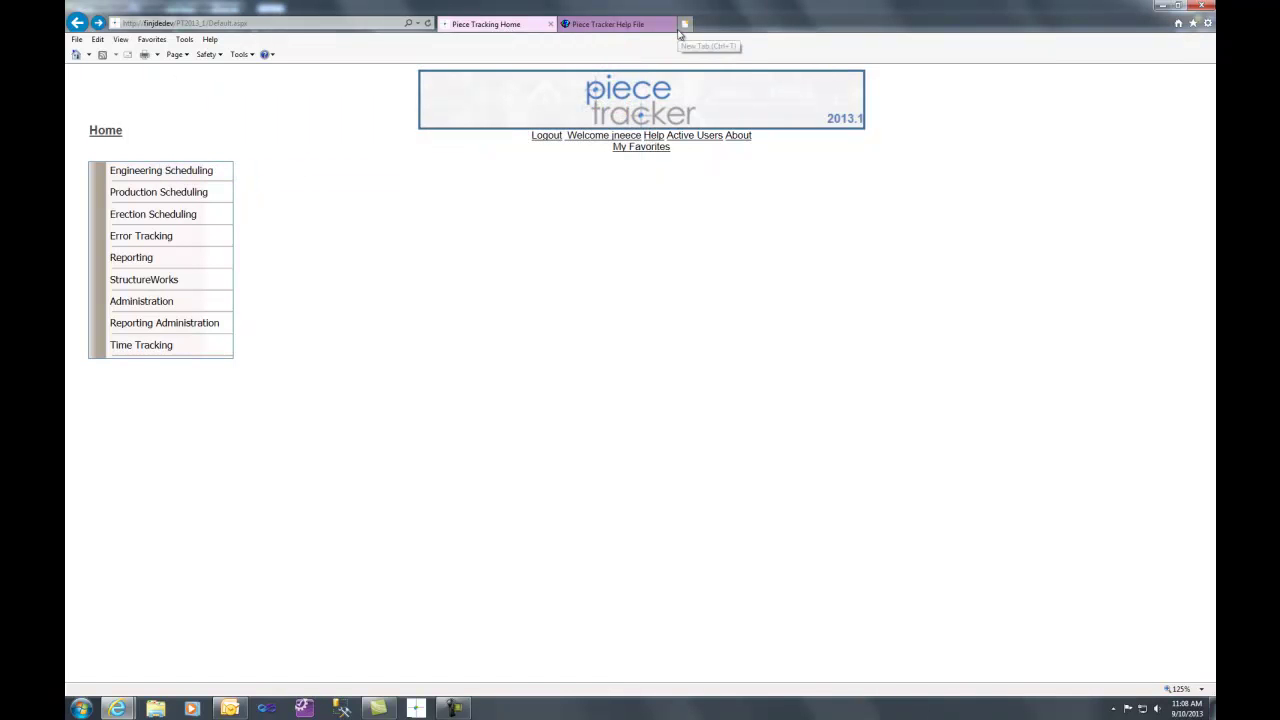
left_click(644, 27)
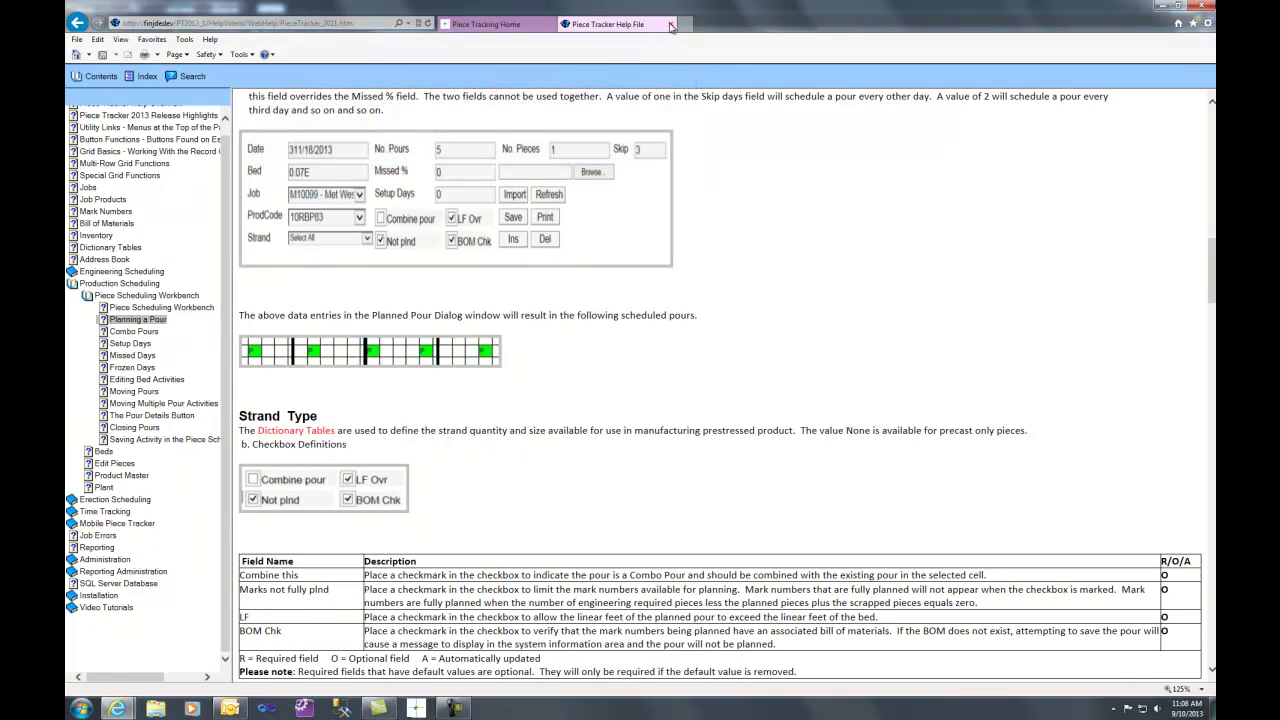
left_click(670, 25)
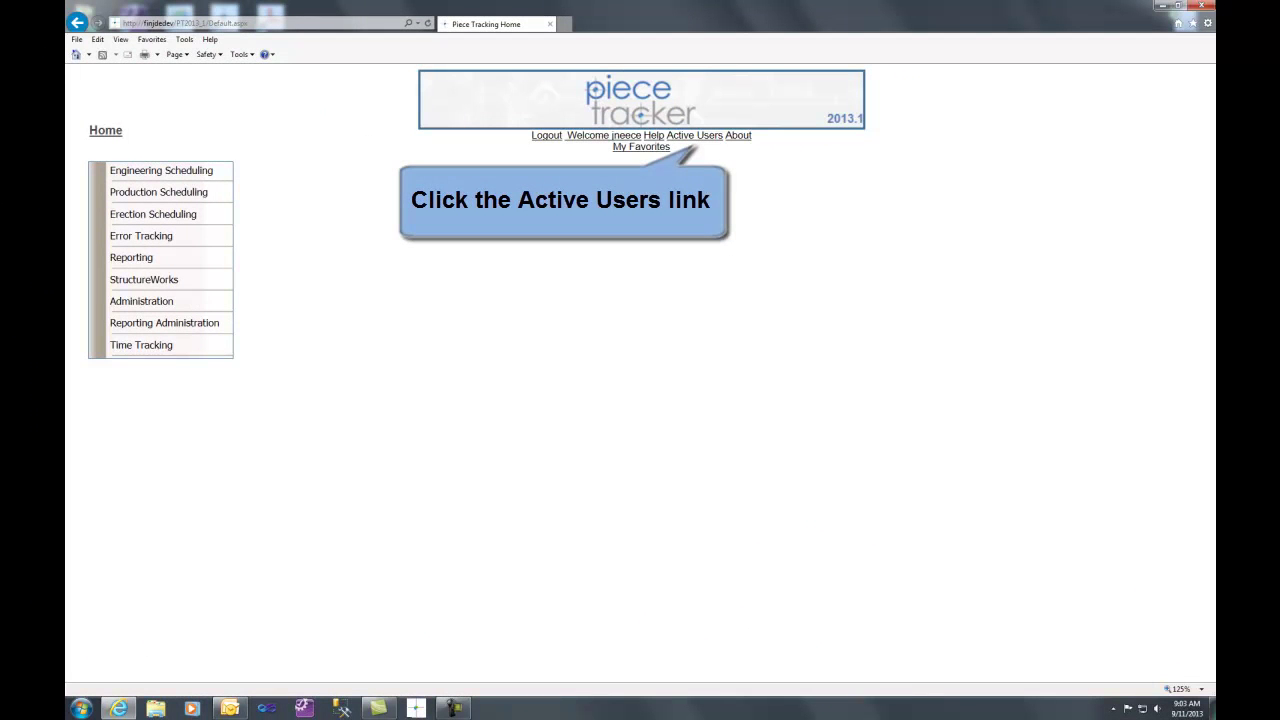
left_click(686, 140)
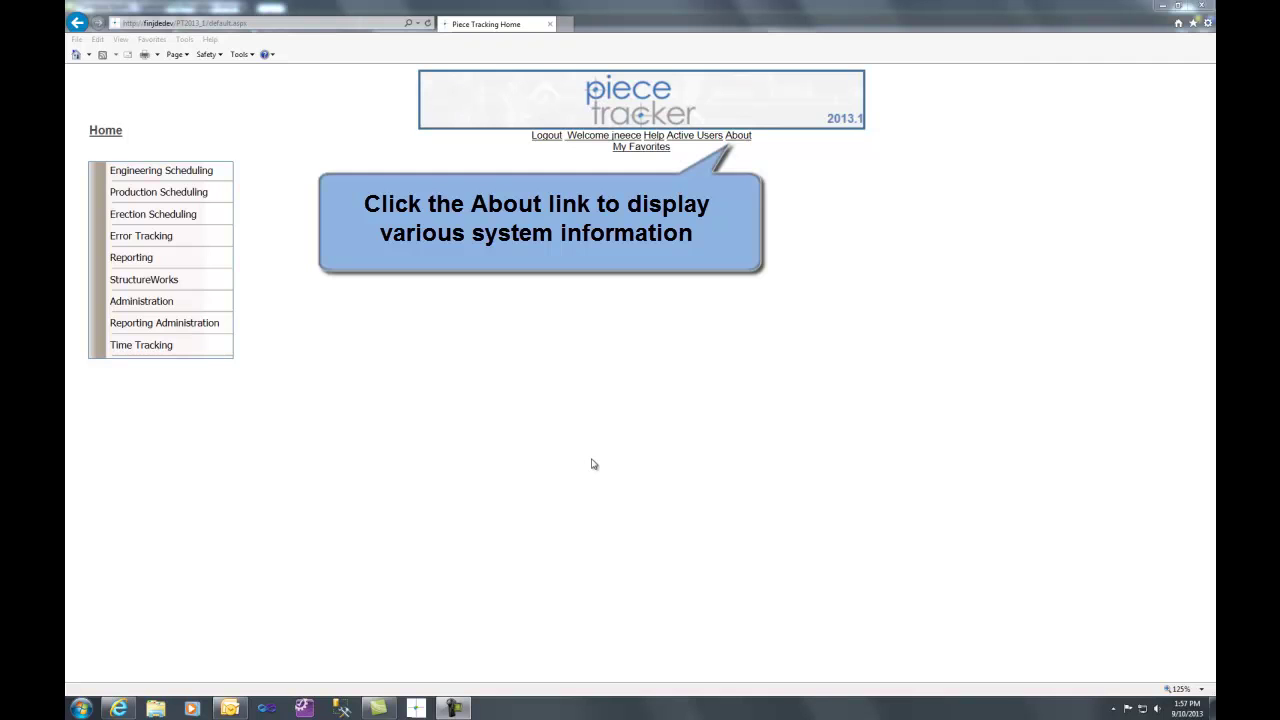
left_click(739, 137)
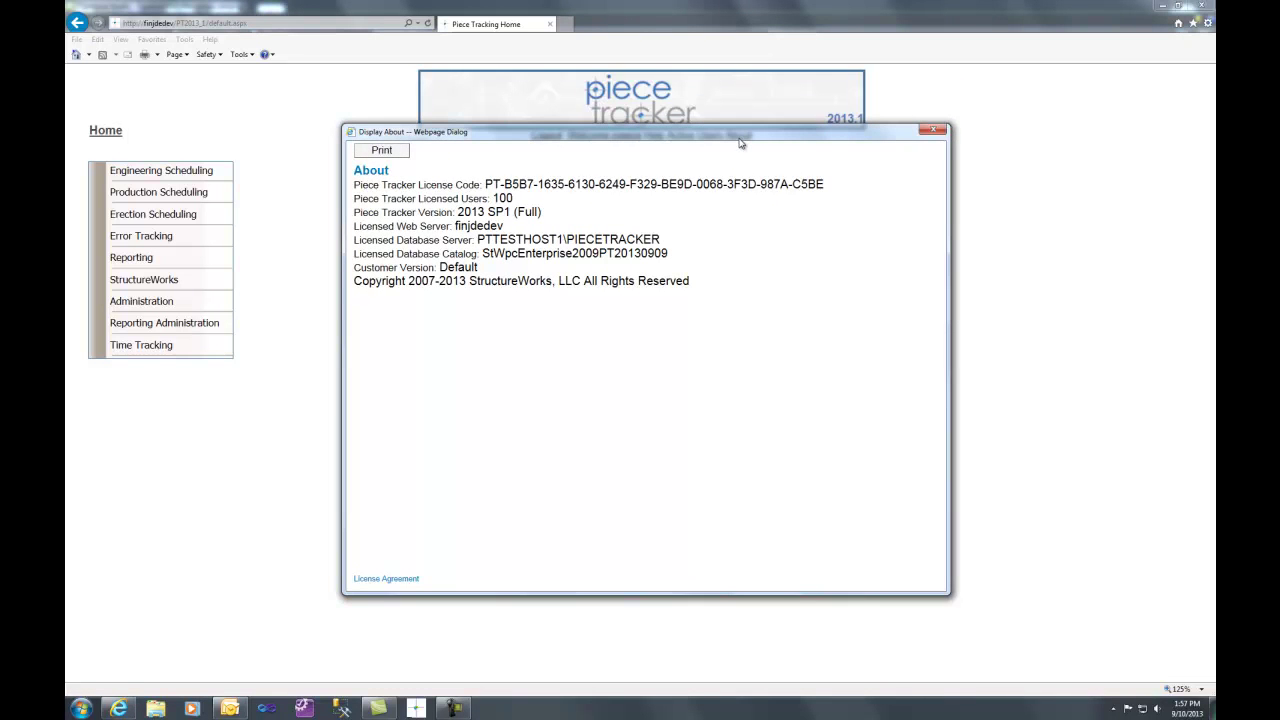
left_click(924, 133)
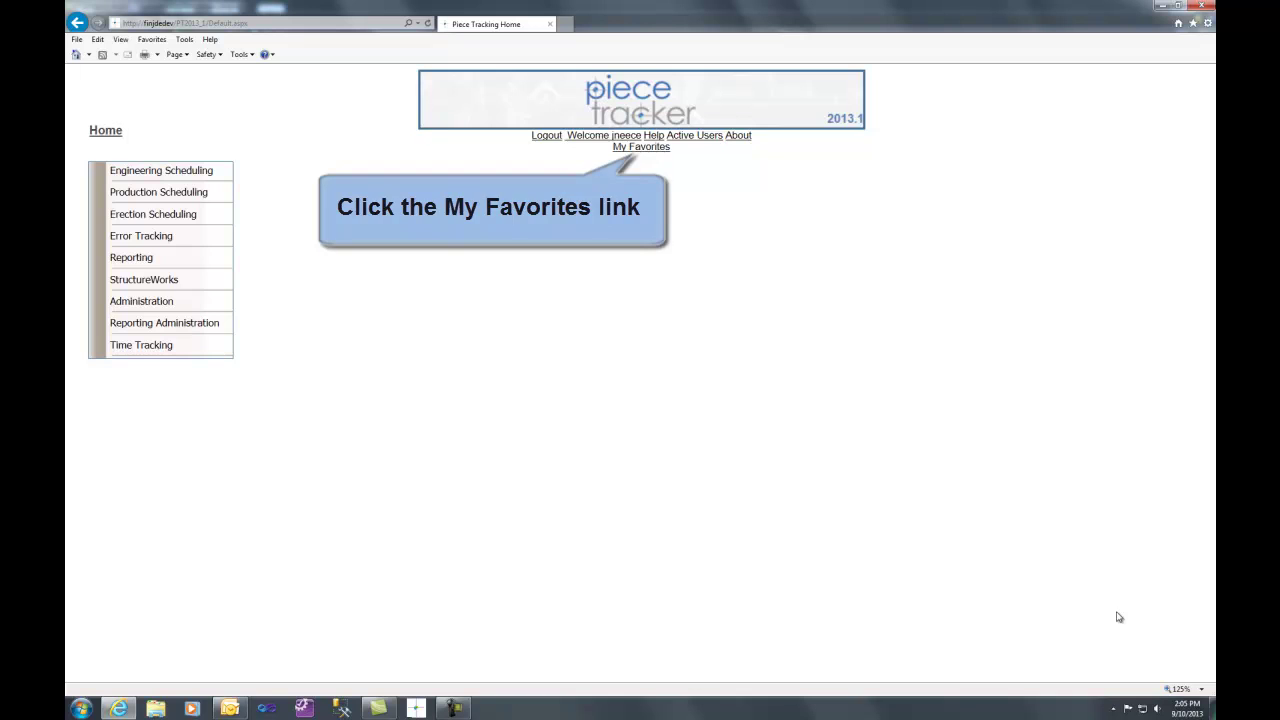
Open Mark Numbers from My Favorites, load job M12013's marks, and remove Marks from favorites.
left_click(651, 152)
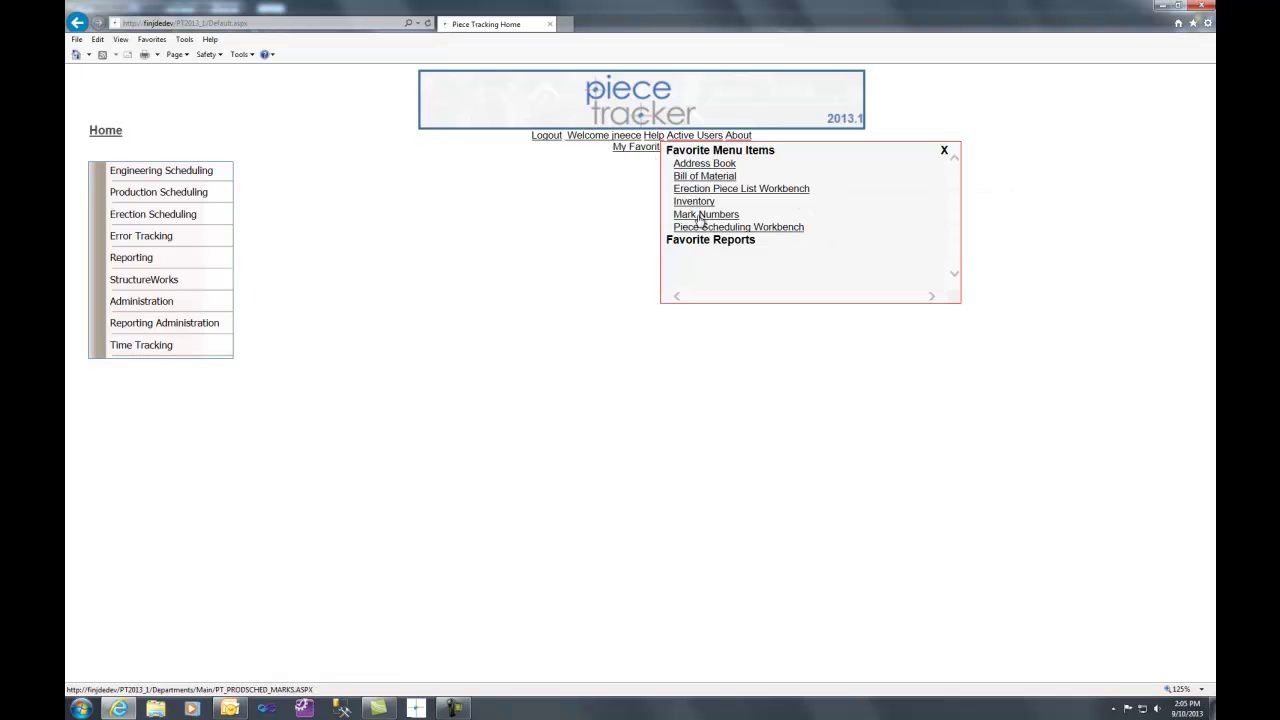
left_click(702, 215)
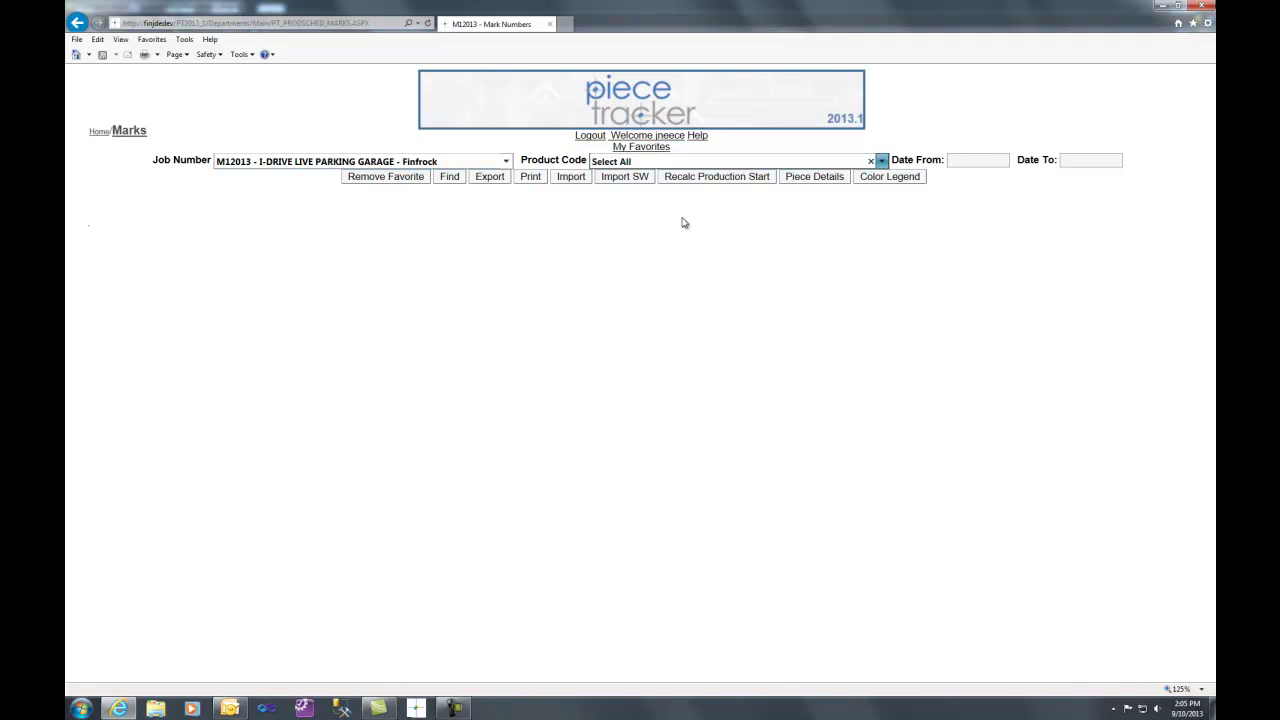
left_click(450, 178)
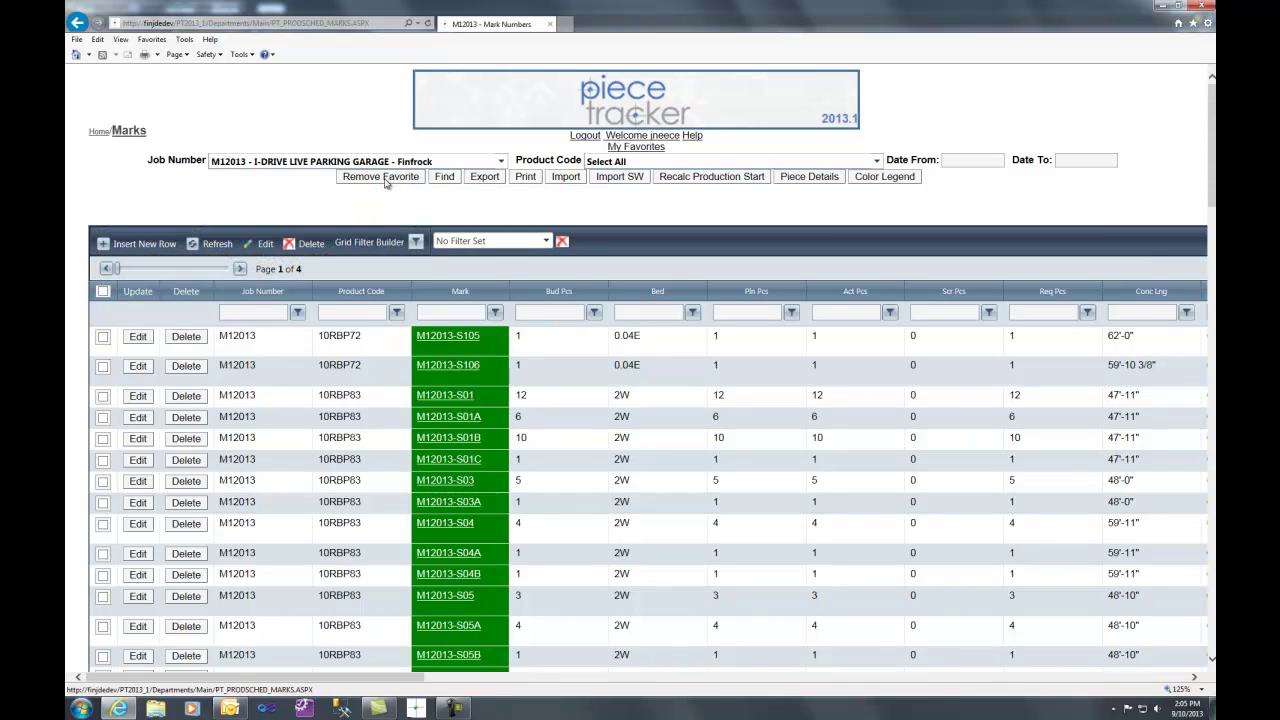
left_click(385, 180)
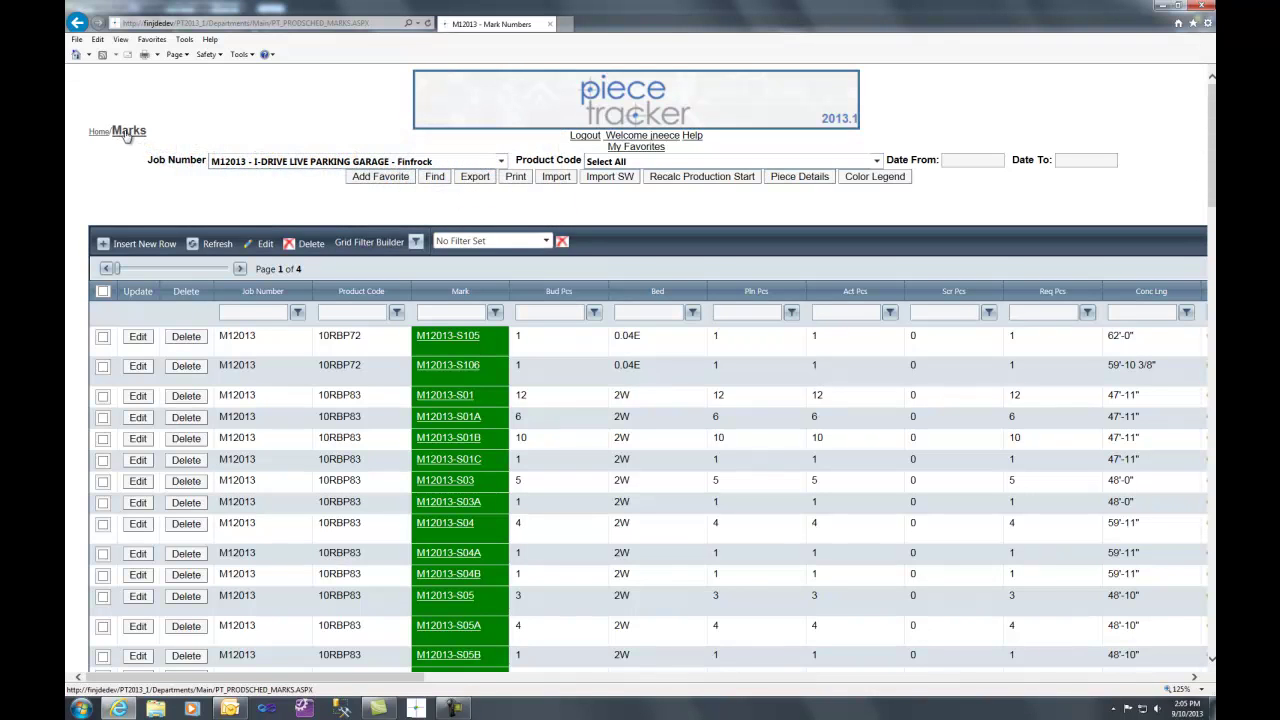
Reopen Production Scheduling > Mark Numbers, load the M12013 marks, and add Marks back to favorites.
left_click(632, 148)
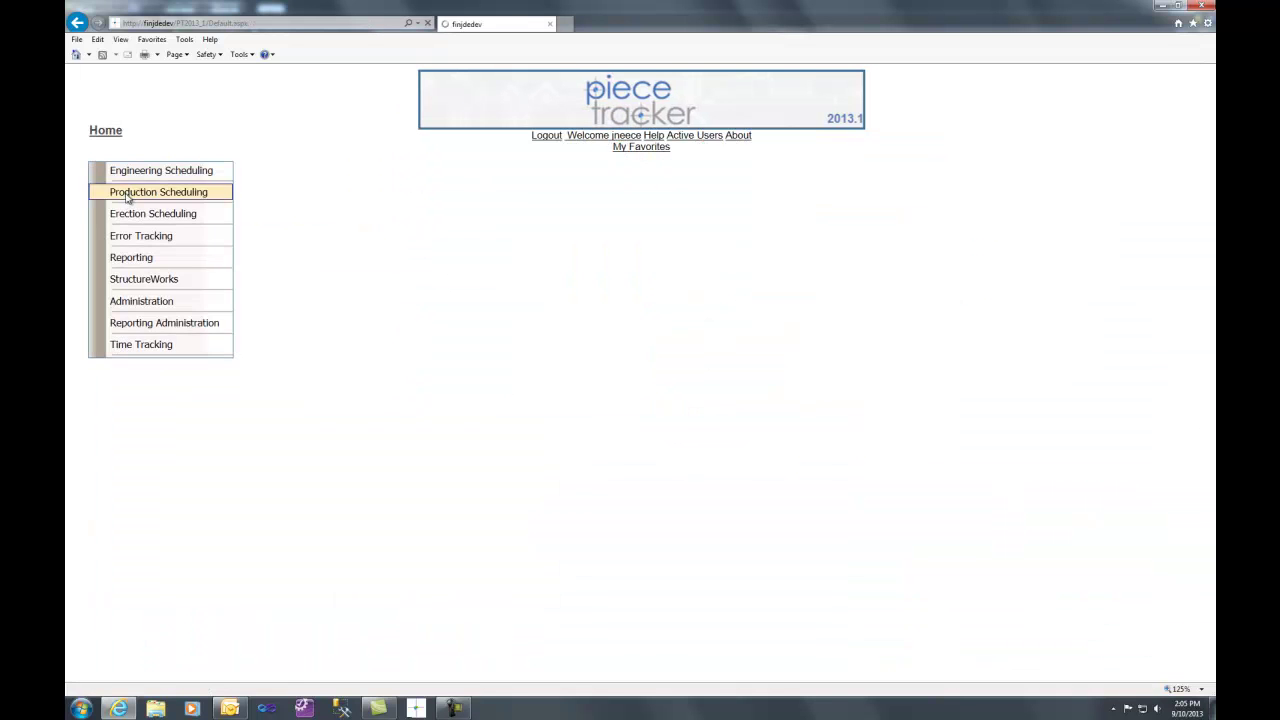
left_click(128, 199)
left_click(156, 325)
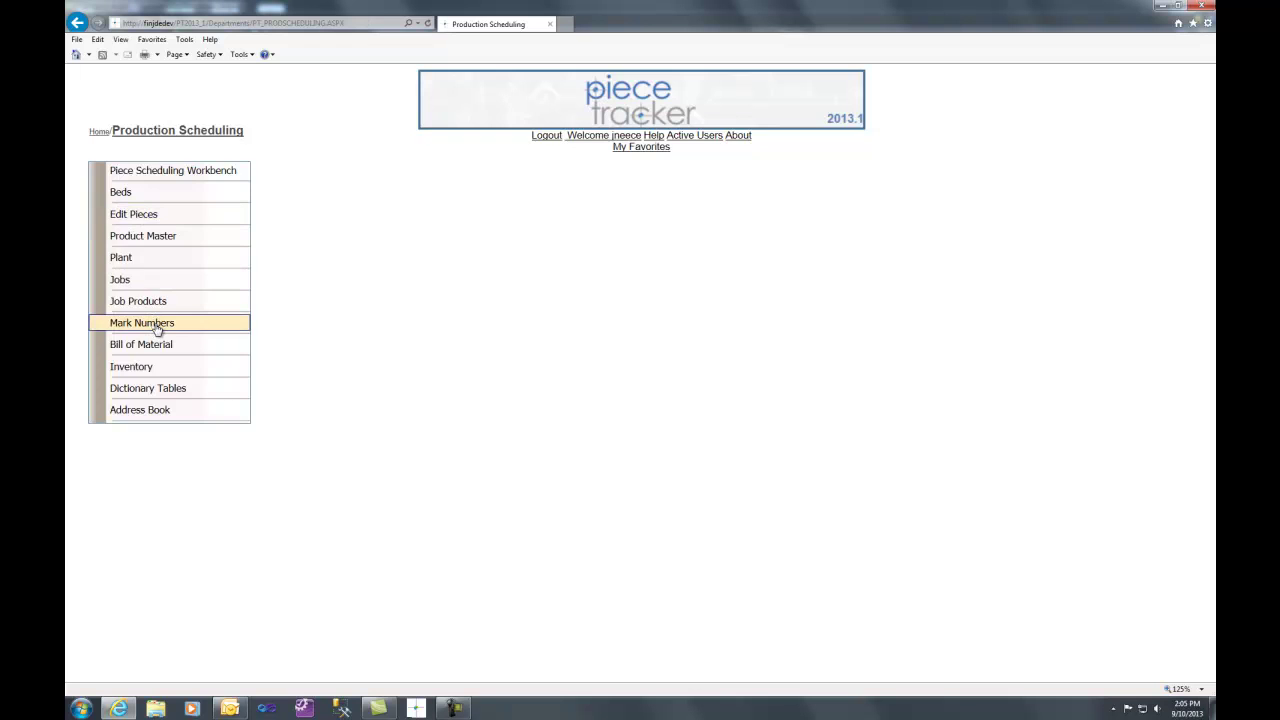
left_click(442, 177)
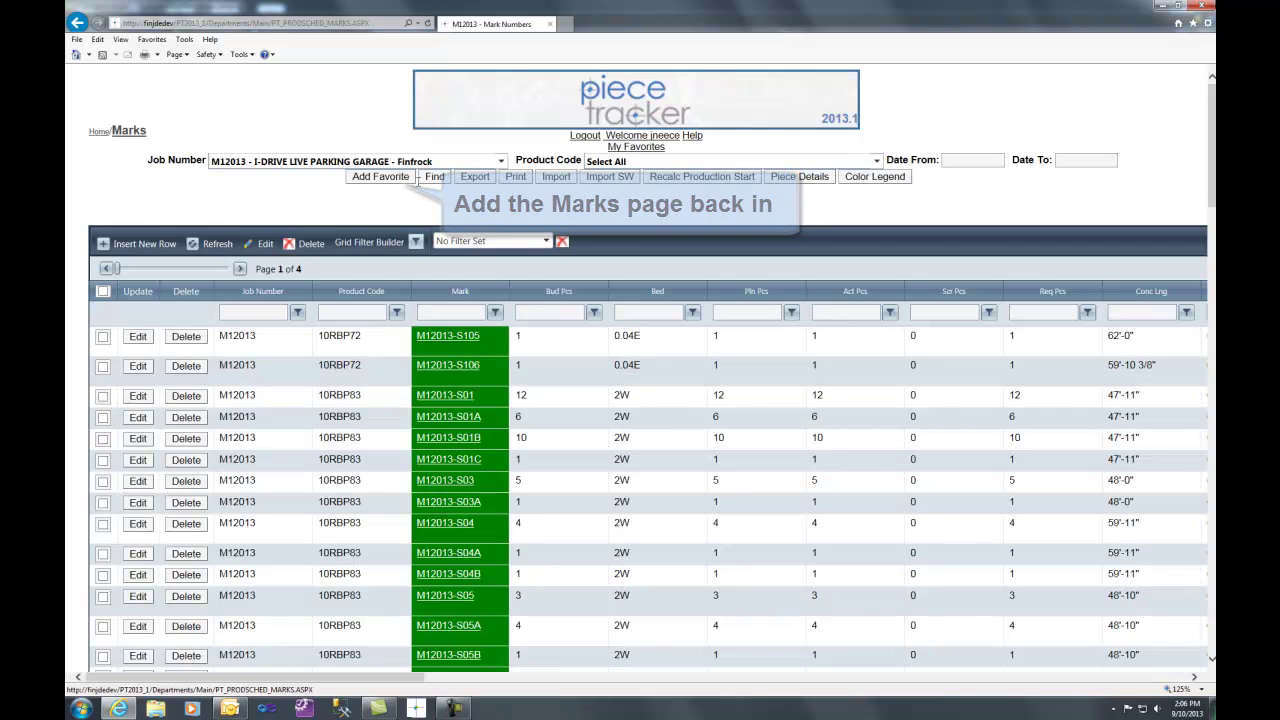
left_click(381, 178)
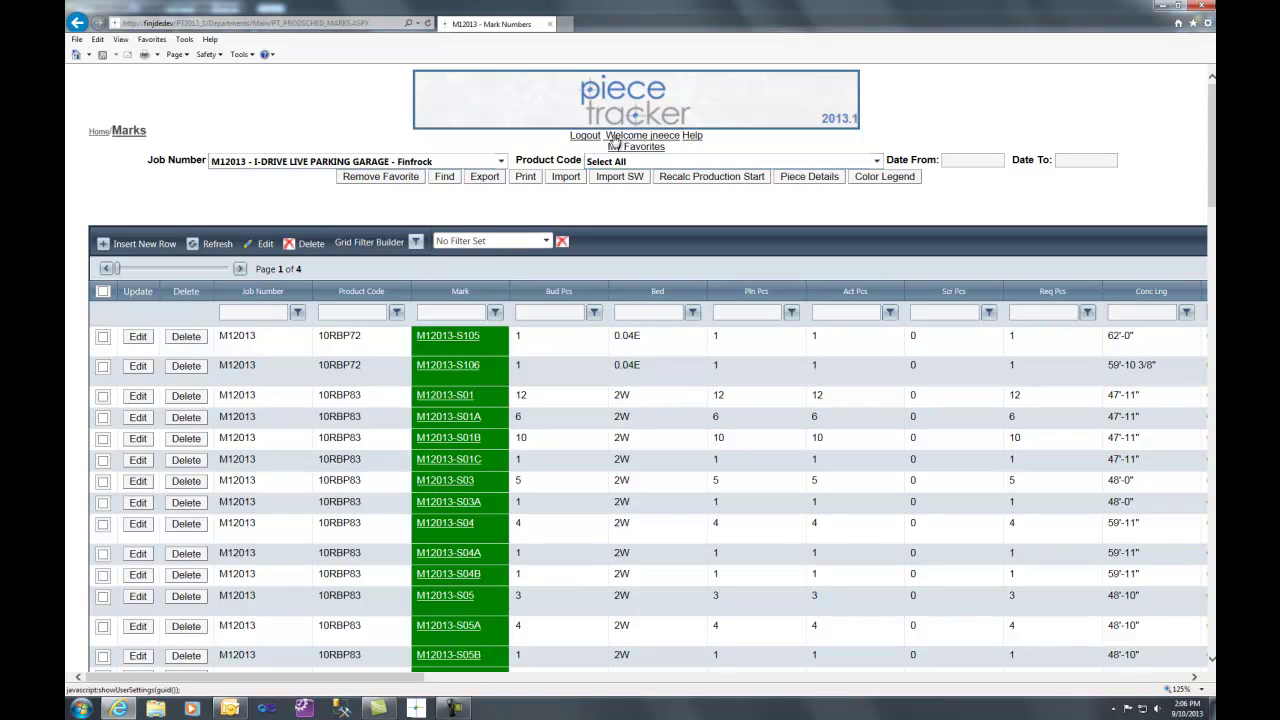
Confirm My Favorites lists six menu items, then return to the home page.
left_click(628, 148)
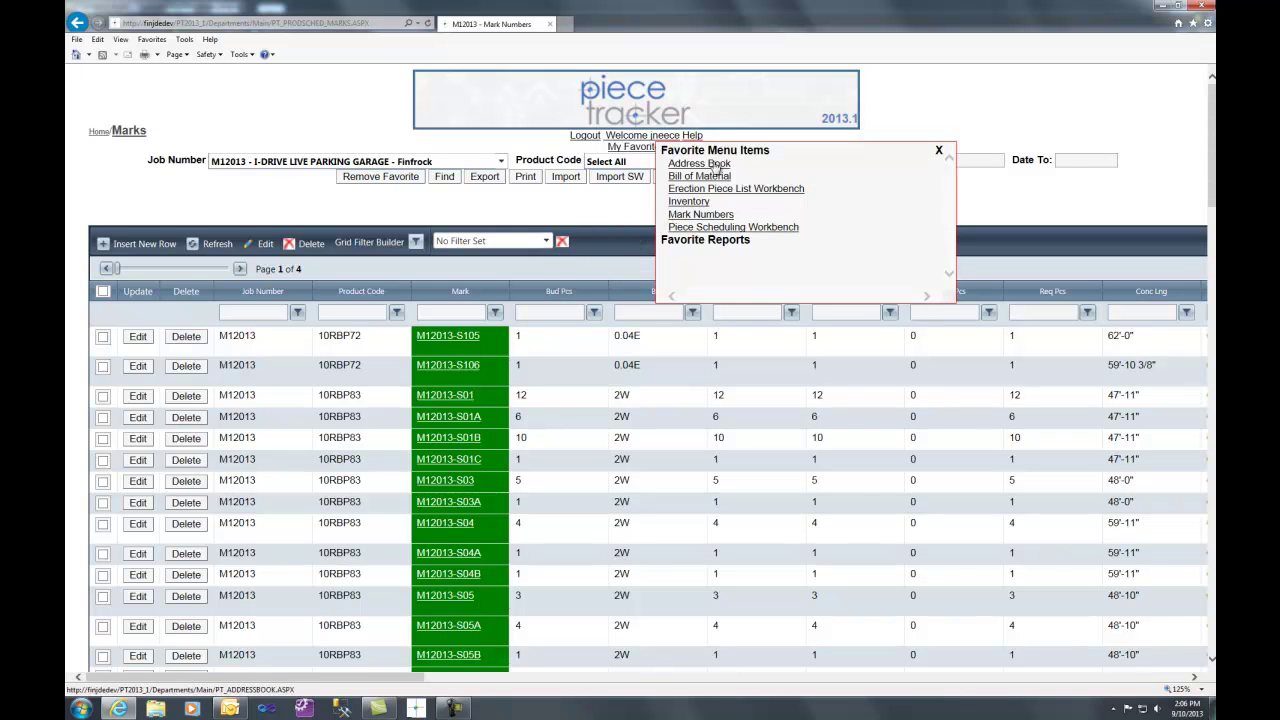
left_click(940, 153)
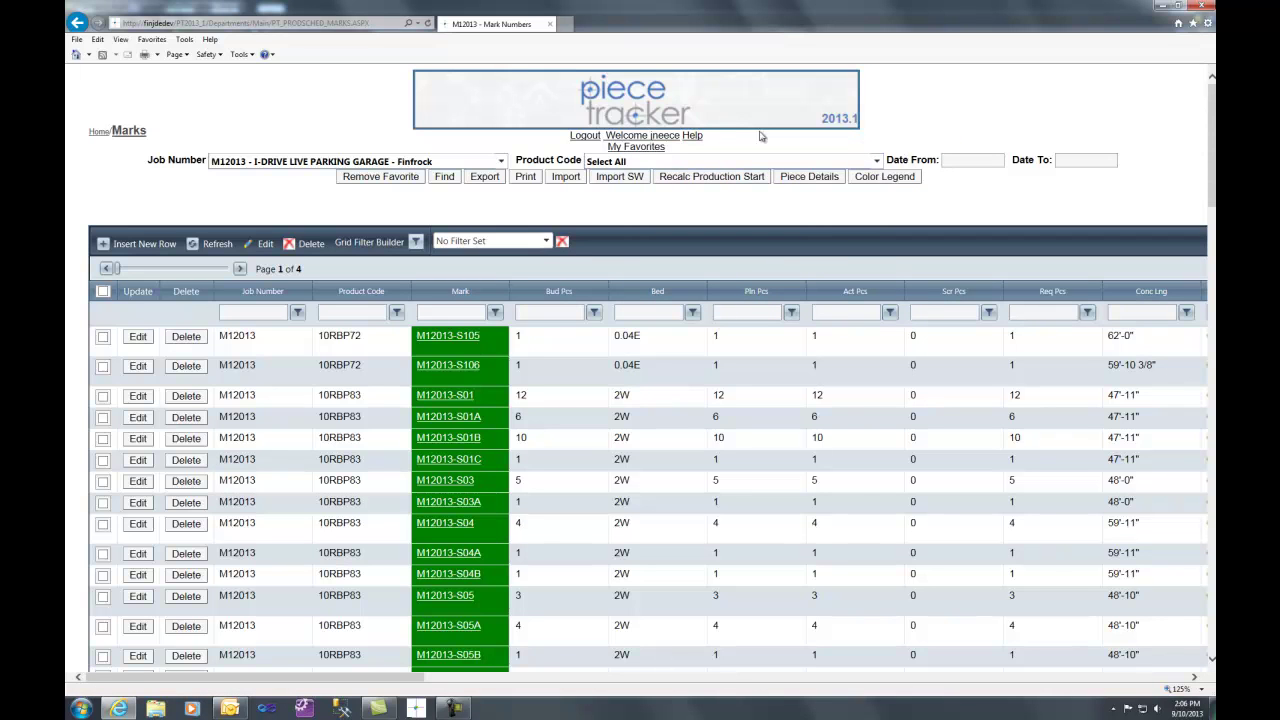
left_click(99, 132)
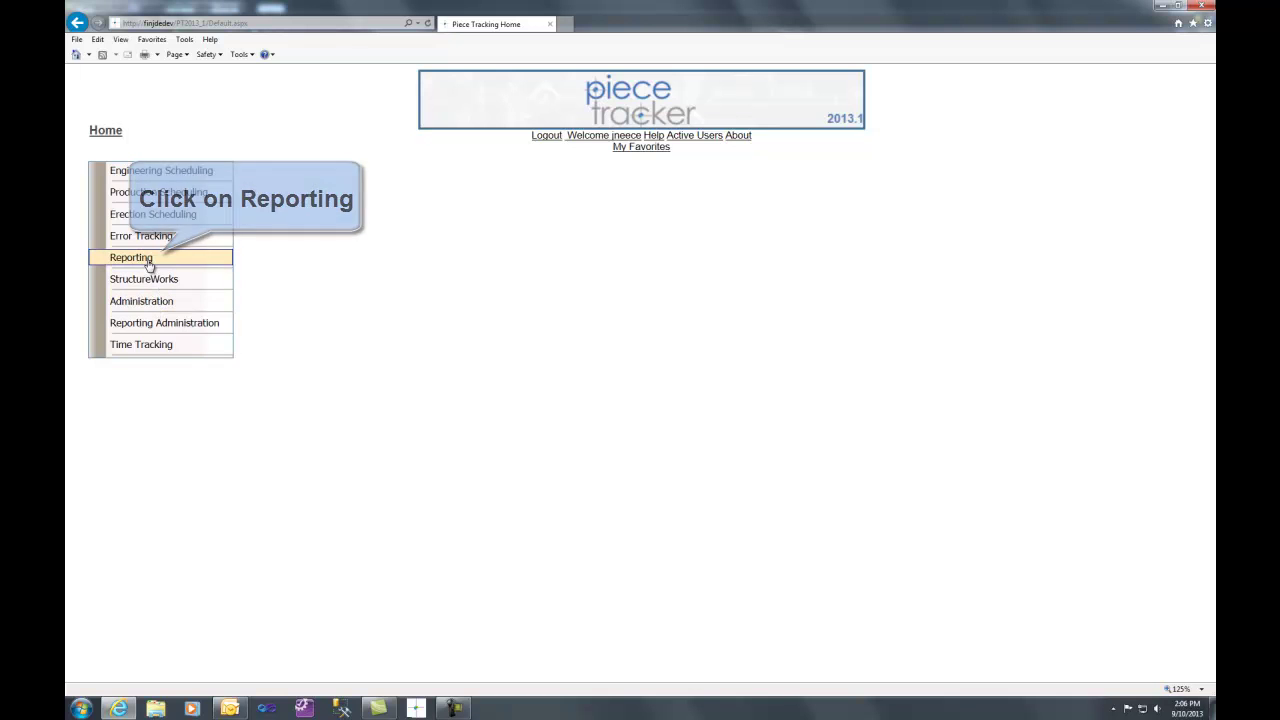
Open the Engineering-Accuracy Report from the Reporting section and add it to My Favorites.
left_click(148, 262)
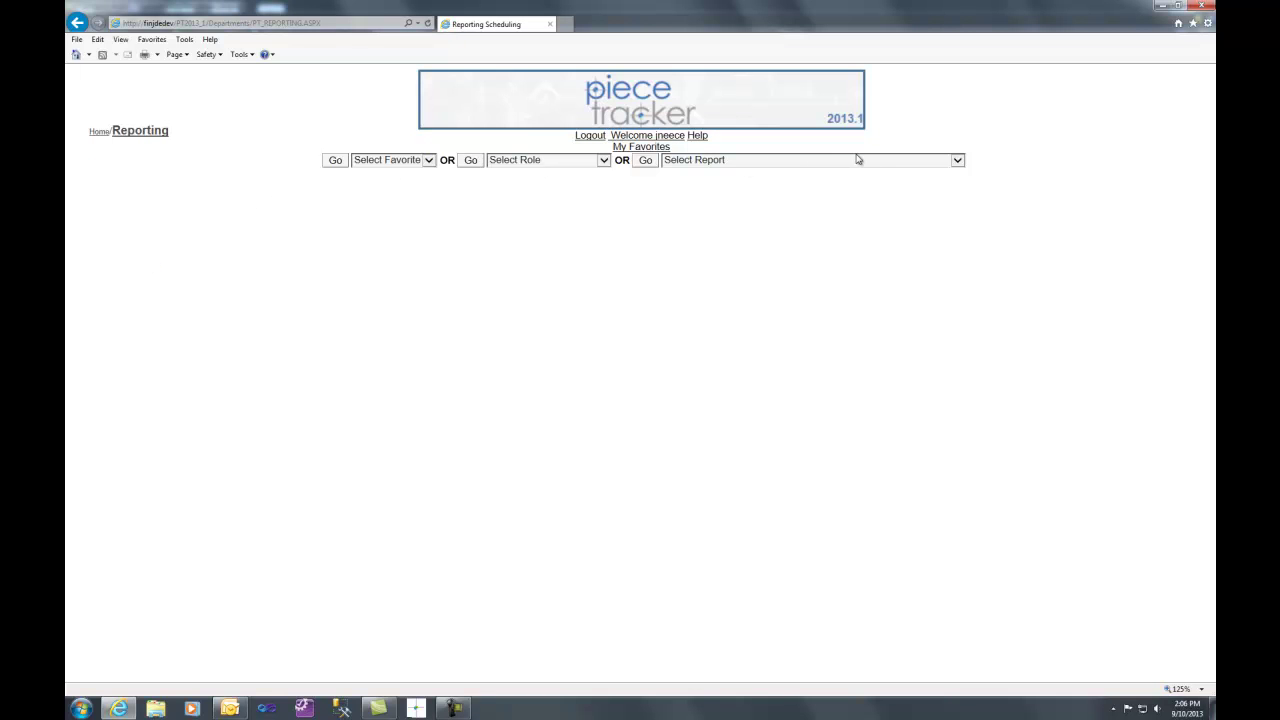
left_click(659, 148)
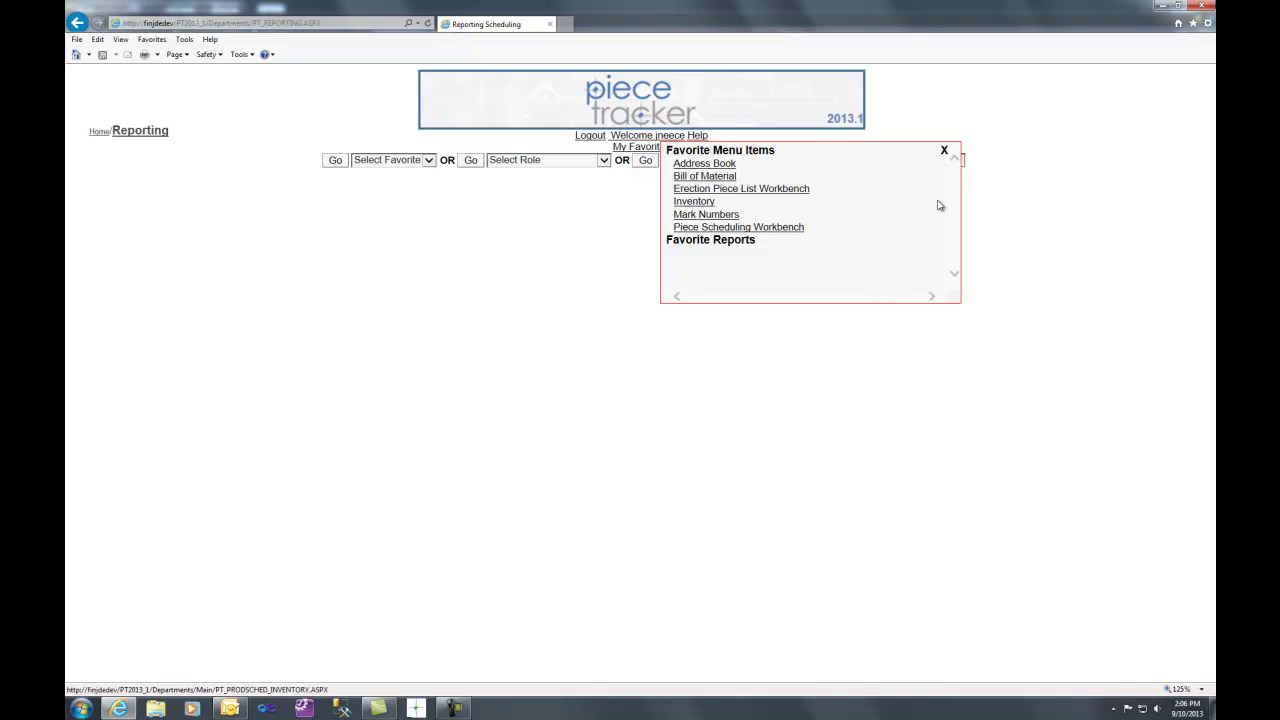
left_click(945, 150)
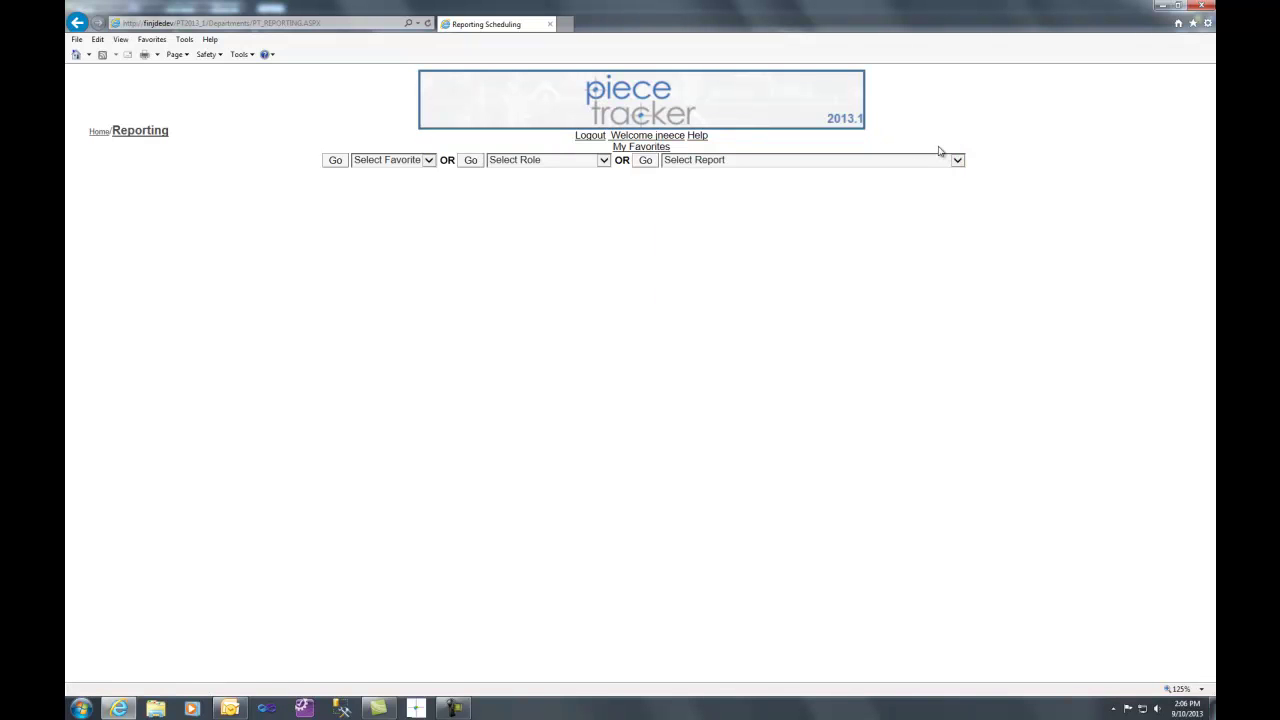
left_click(957, 161)
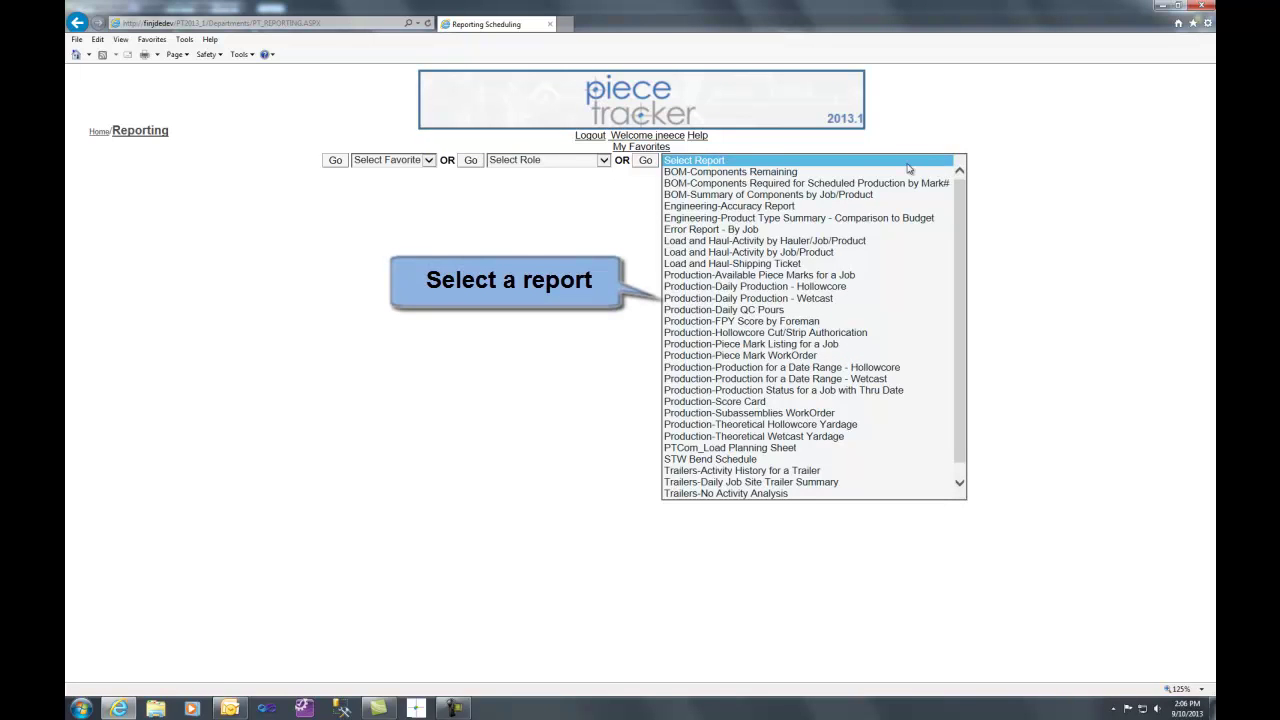
left_click(703, 208)
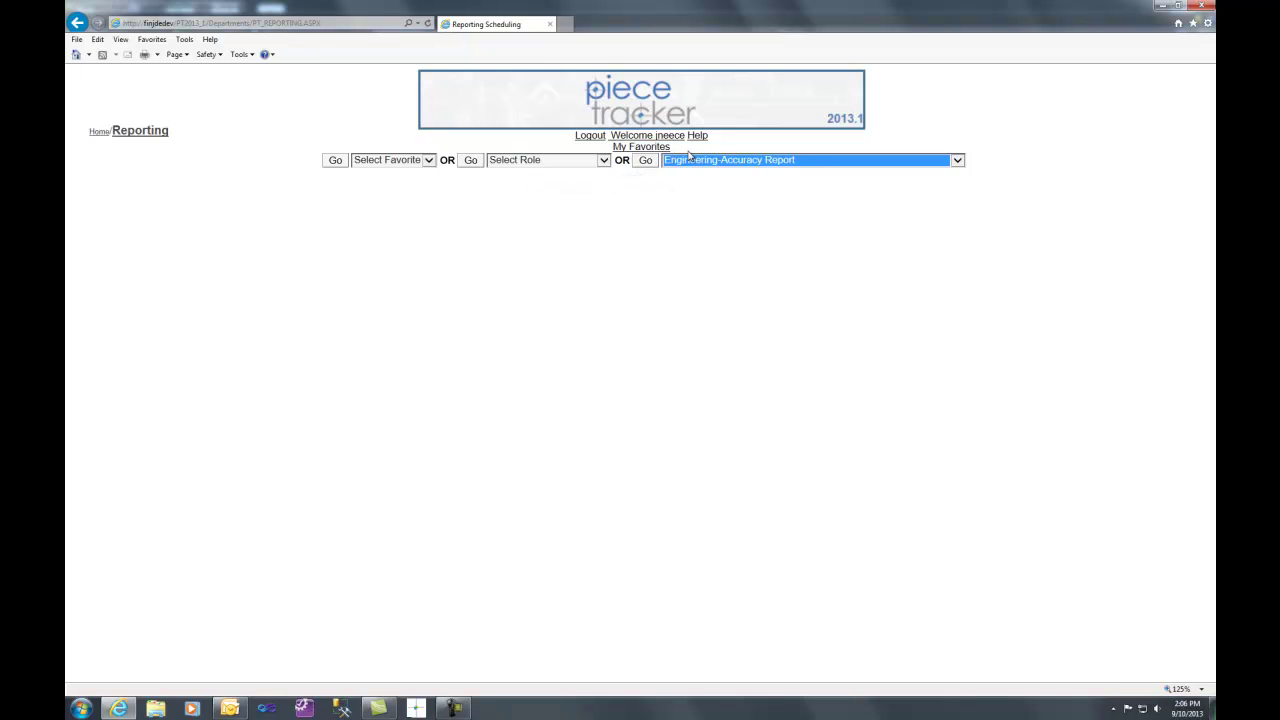
left_click(645, 161)
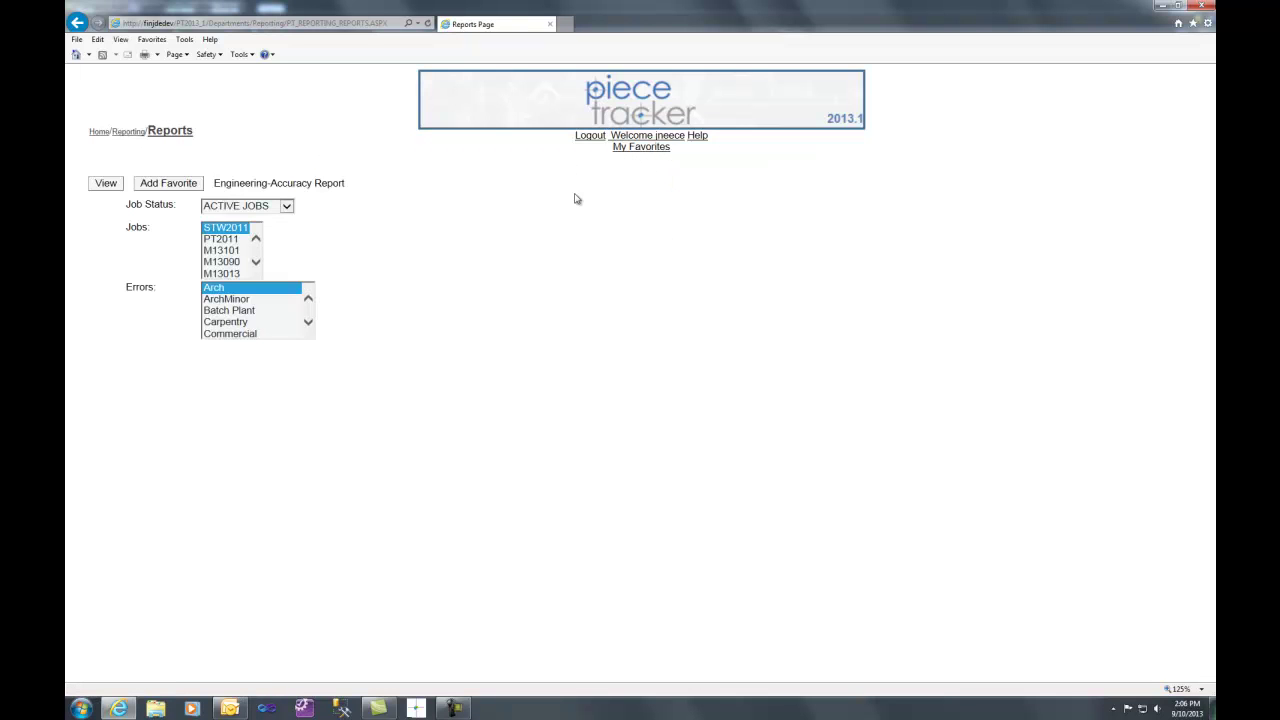
left_click(167, 187)
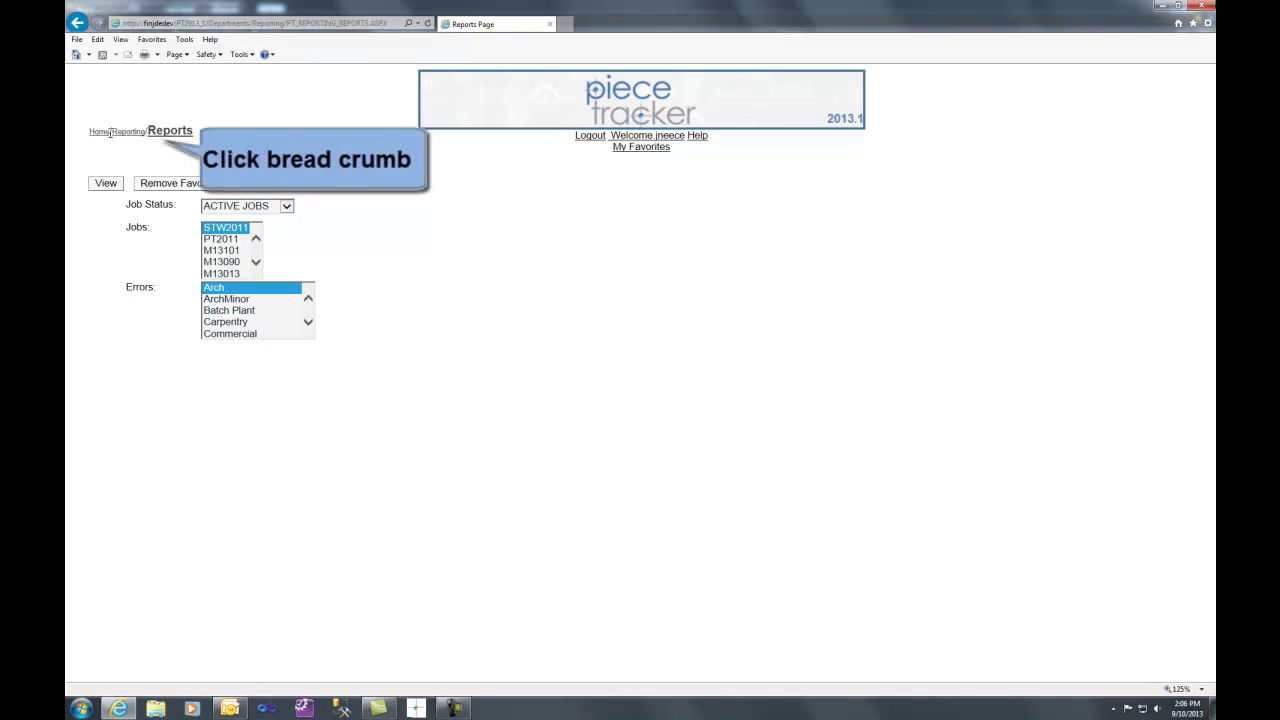
Return to the Reporting page and confirm Engineering-Accuracy Report appears in My Favorites.
left_click(128, 134)
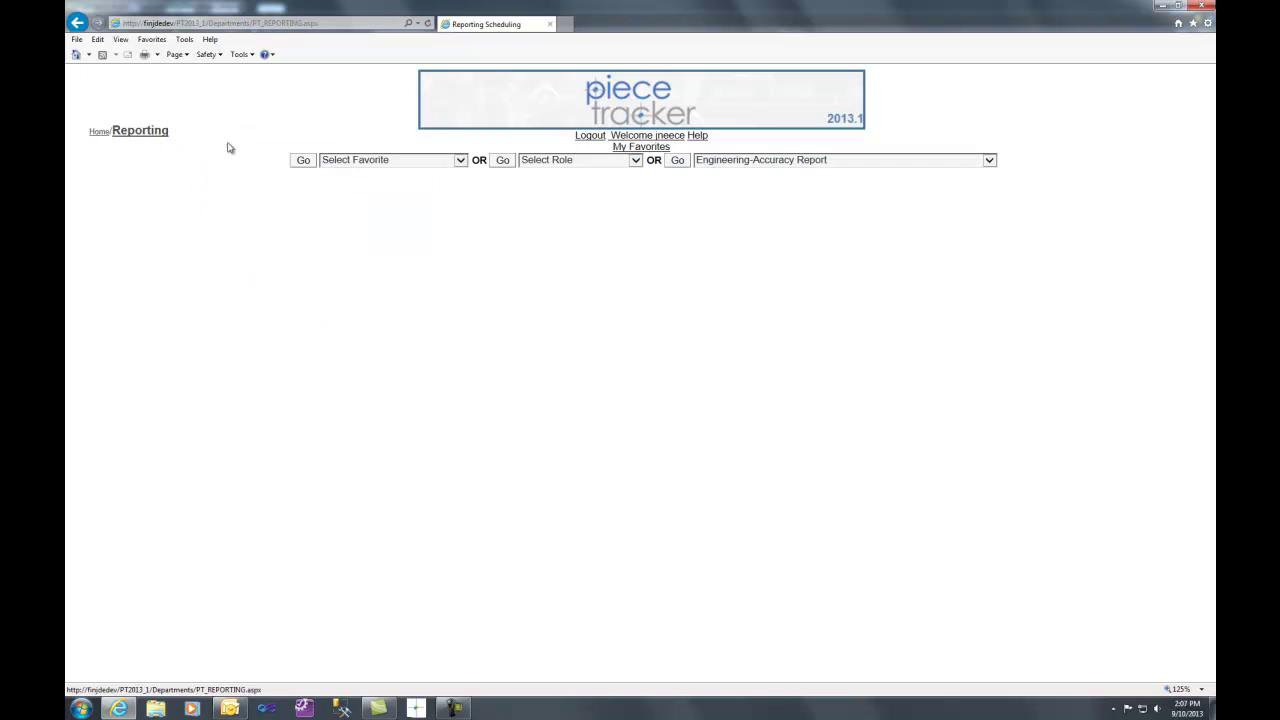
left_click(652, 147)
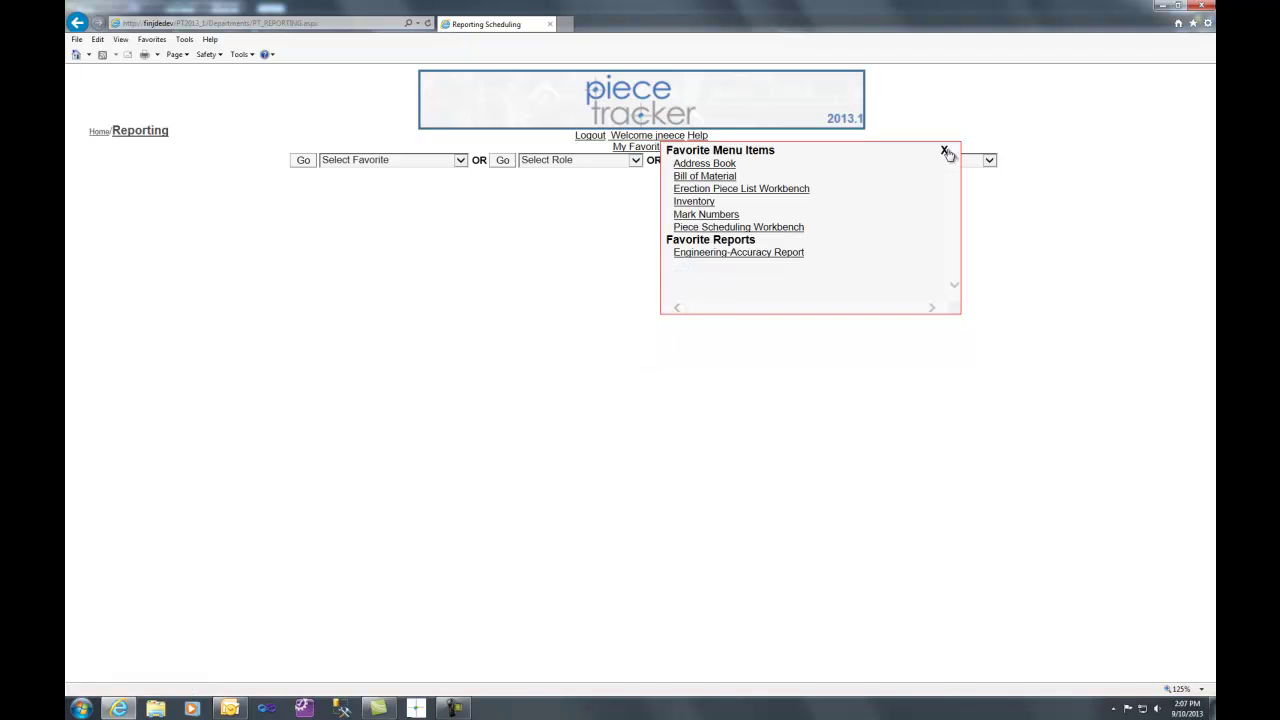
left_click(944, 151)
Open the STW Bend Schedule report and add it to favorite reports.
left_click(989, 160)
left_click(772, 413)
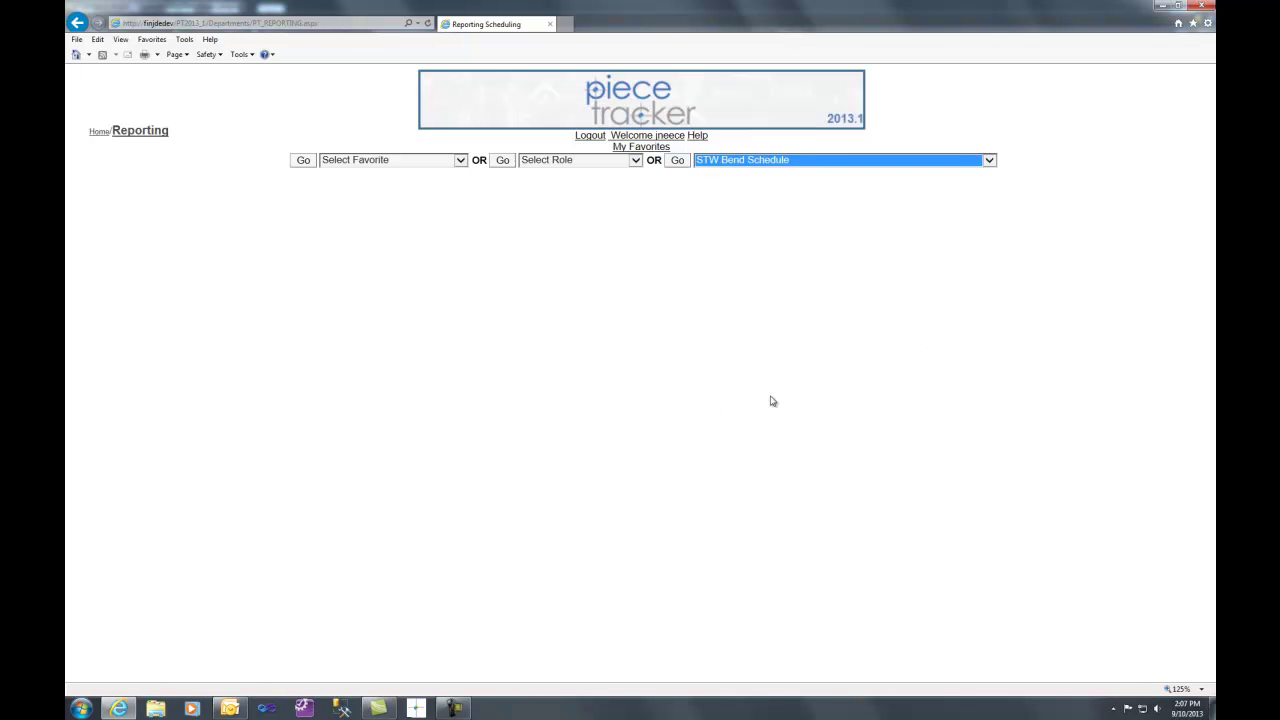
left_click(682, 166)
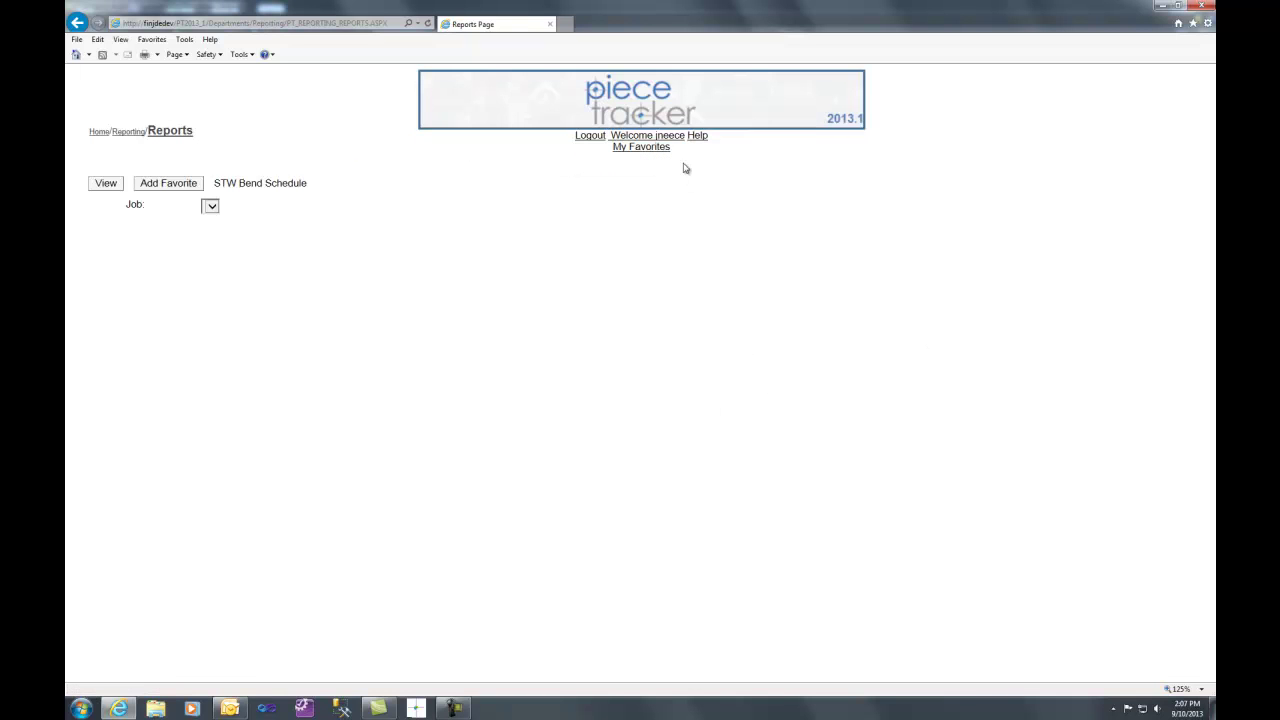
left_click(171, 190)
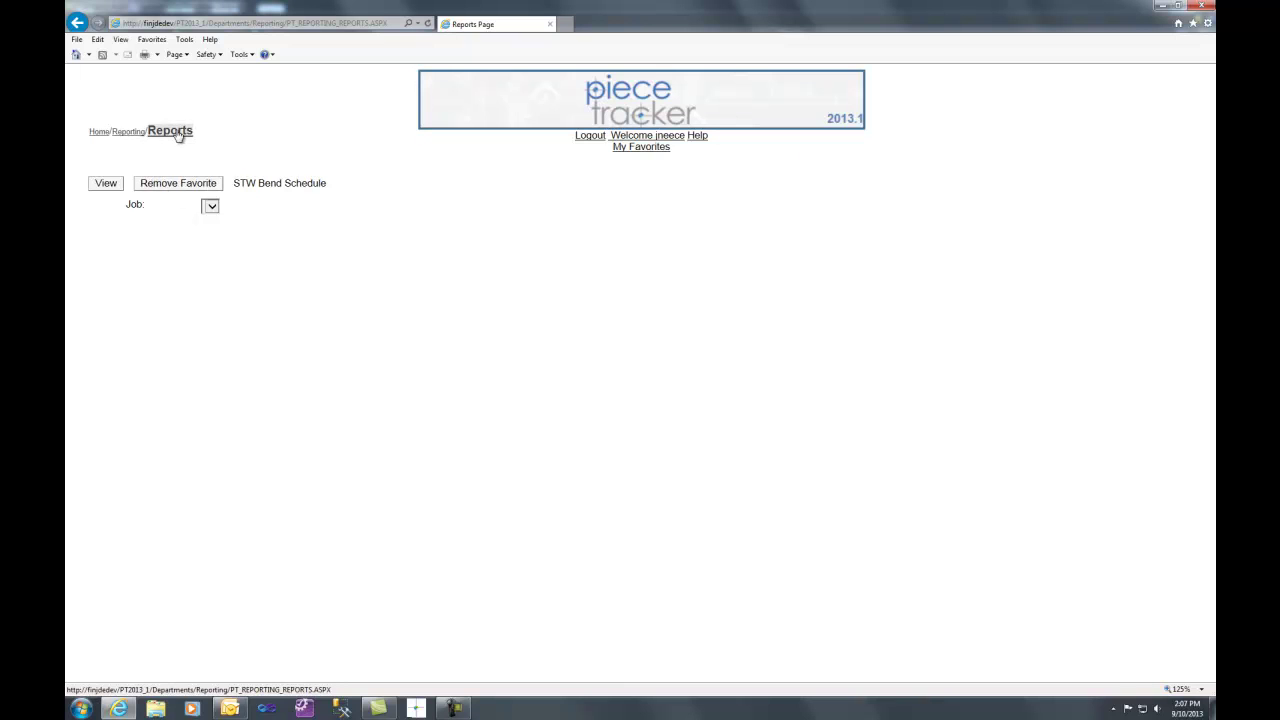
left_click(647, 149)
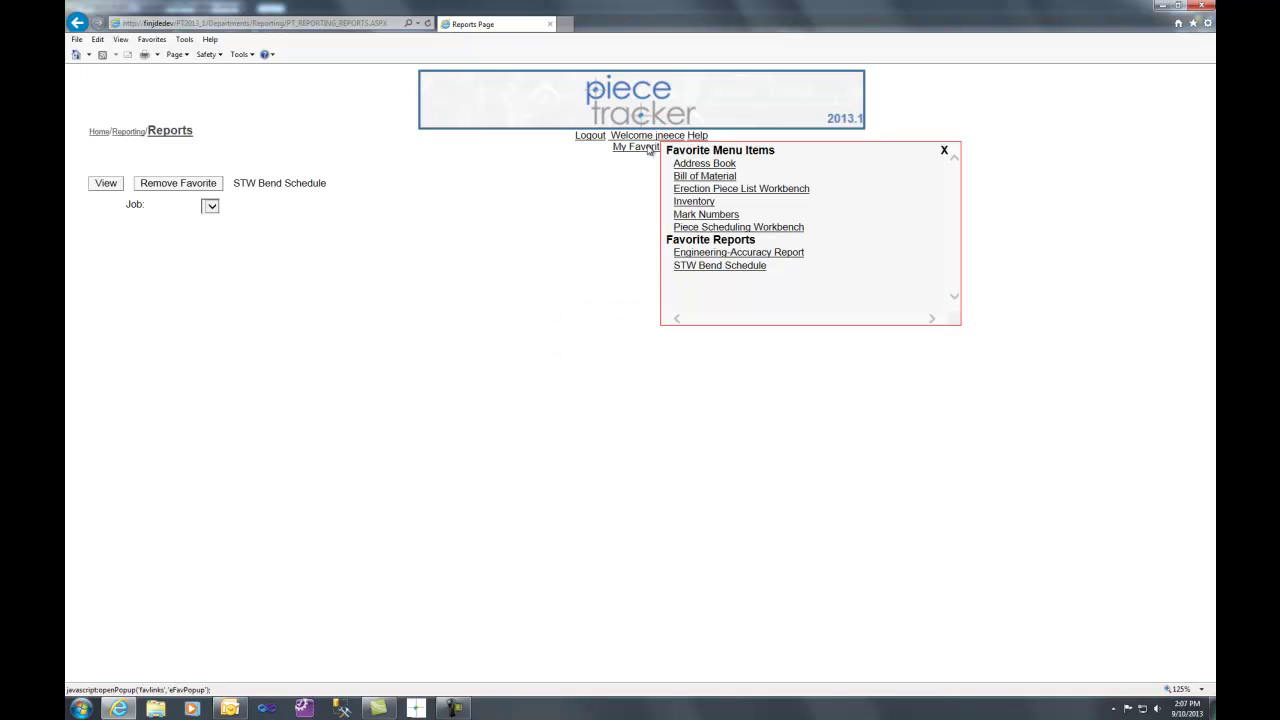
Remove STW Bend Schedule from favorites, verify only Engineering-Accuracy Report remains, and go home.
left_click(707, 266)
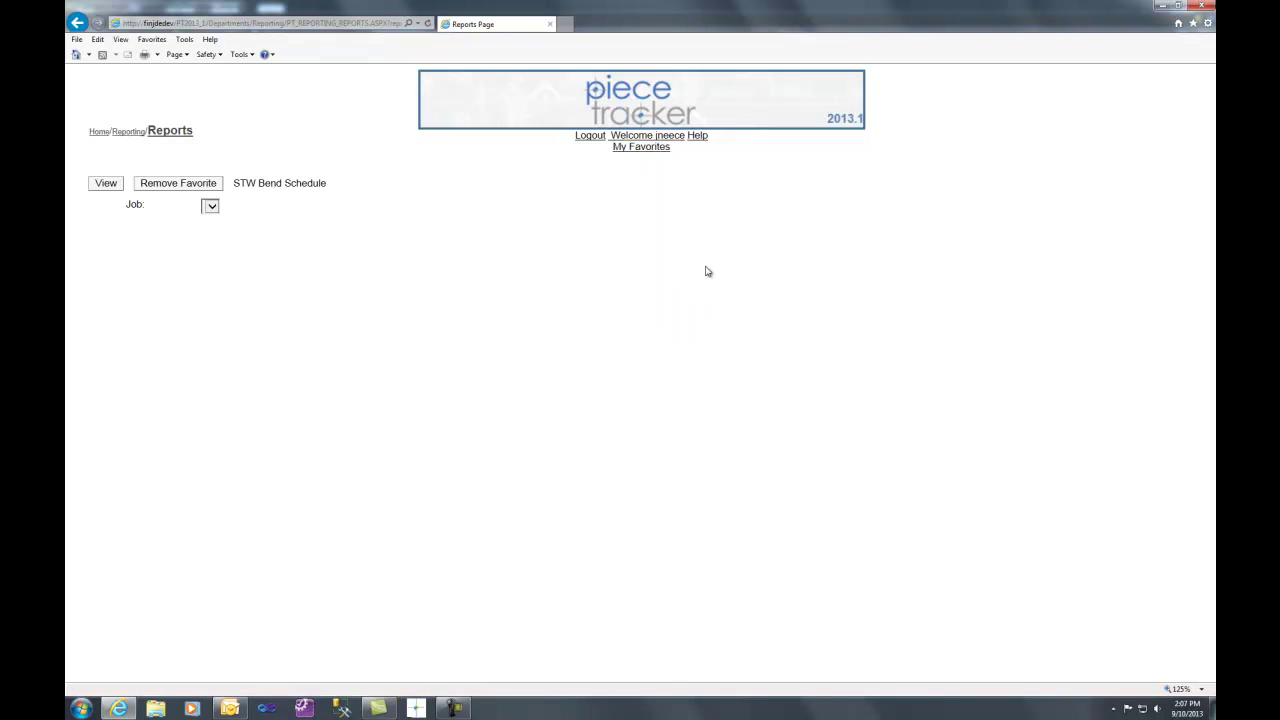
left_click(193, 188)
left_click(165, 132)
left_click(657, 151)
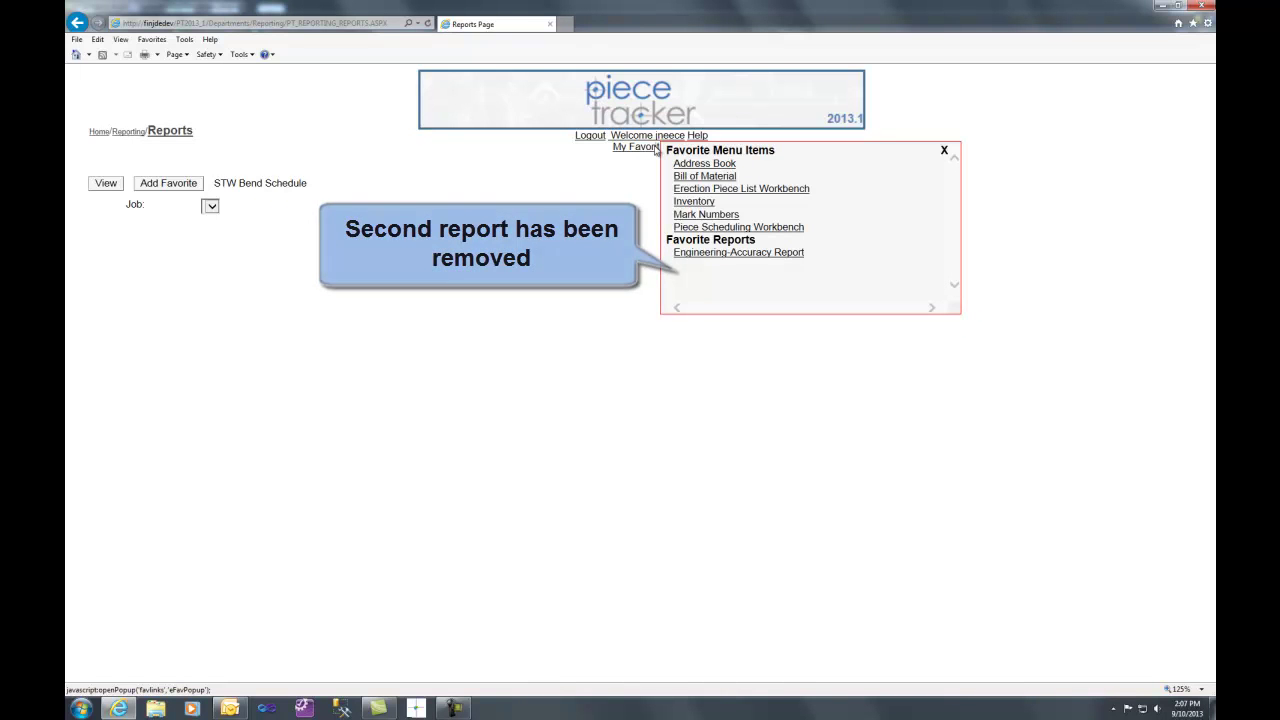
left_click(944, 152)
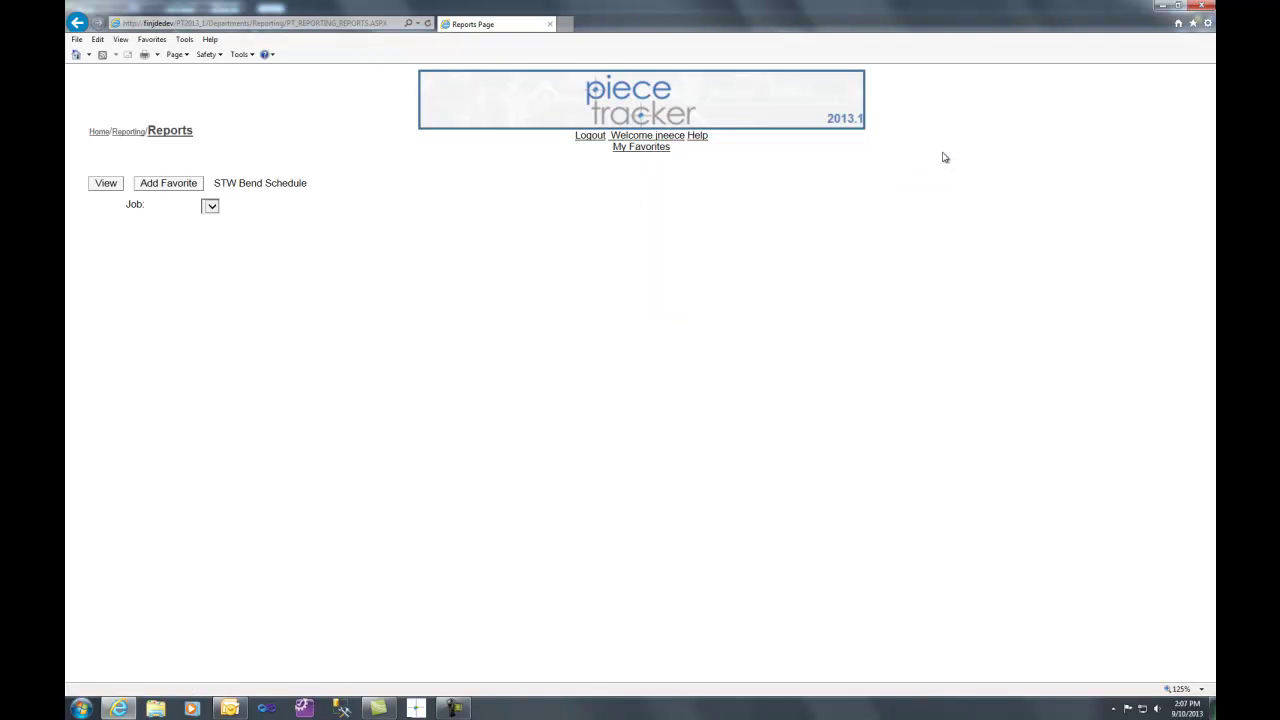
left_click(100, 132)
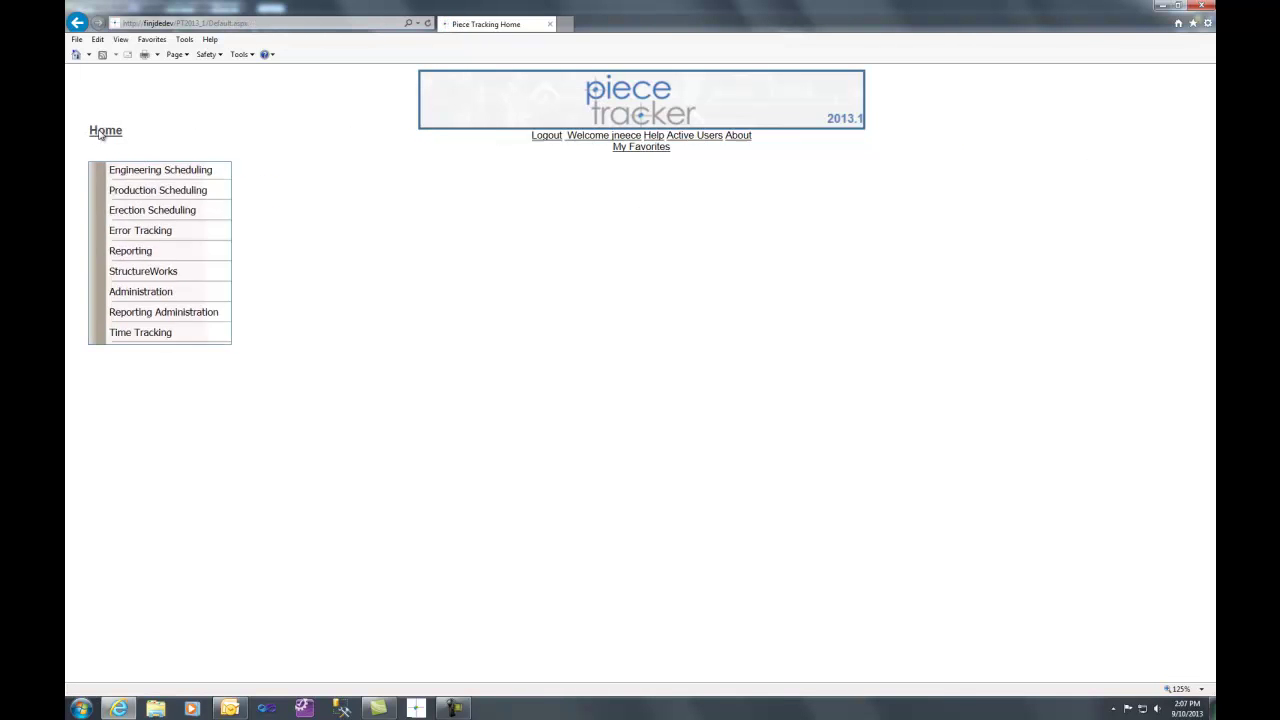